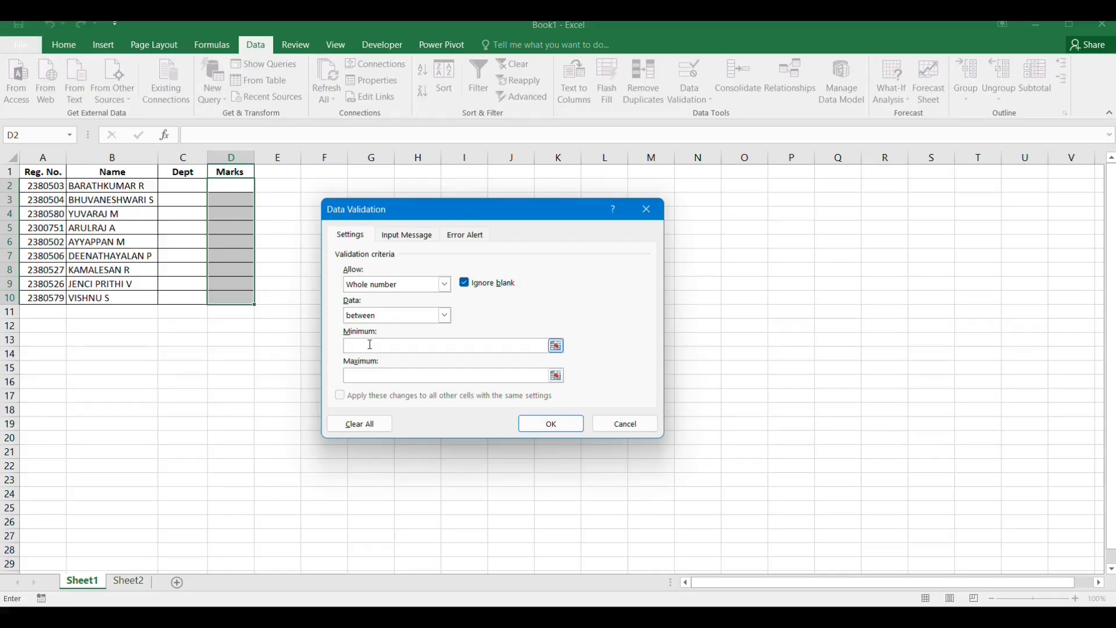
Step: Restrict the Marks cells D2:D10 to whole numbers between 0 and 100 with data validation
text(0)
click(555, 424)
click(295, 263)
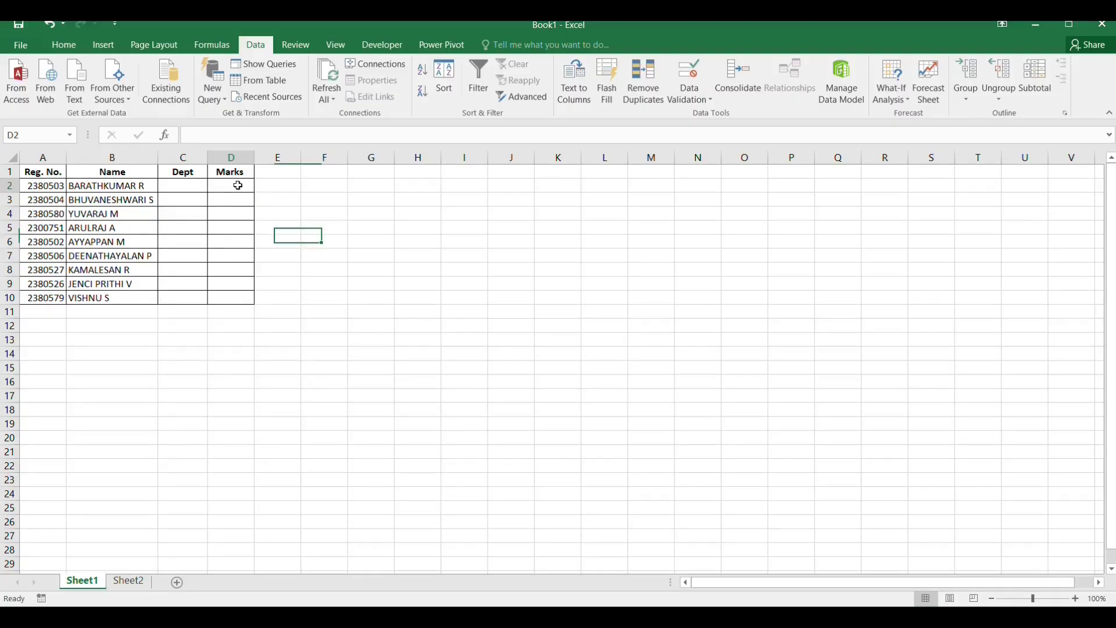
Step: Try to enter a mark of 150 in cell D2 to test the validation rule
click(238, 186)
text(150)
key(Return)
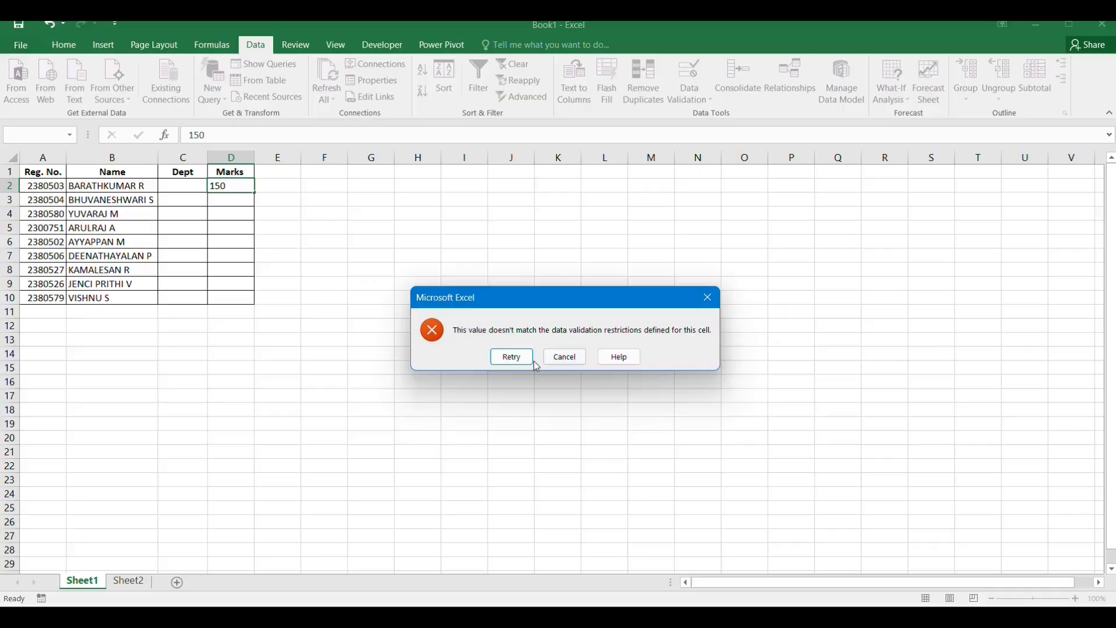
click(554, 357)
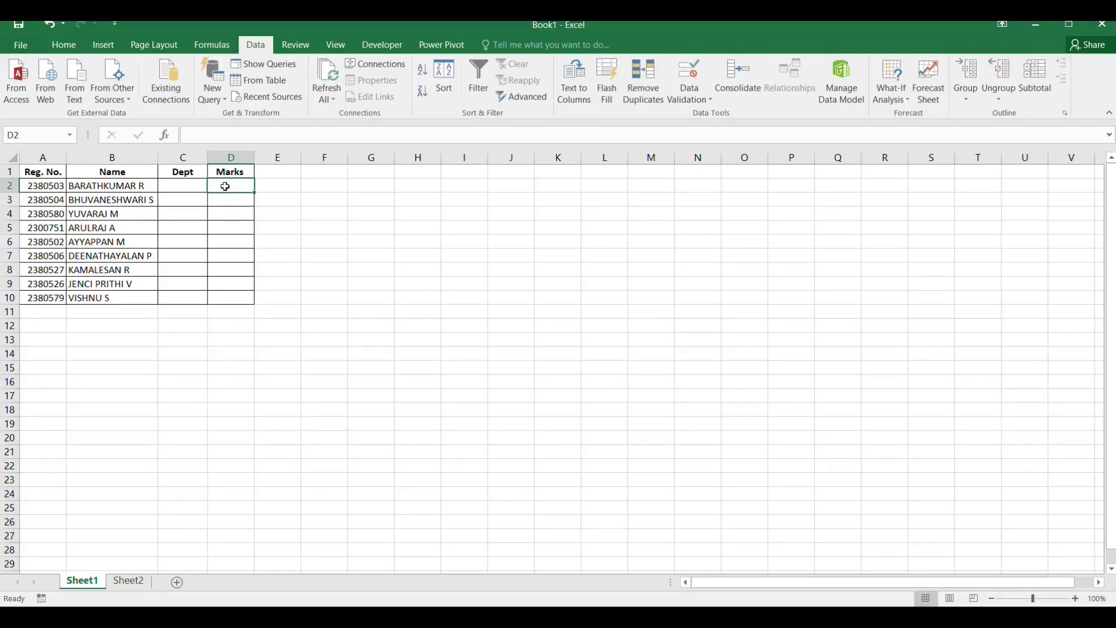
Step: Enter the marks 10 in cell D2 and 86 in cell D3
text(10)
click(371, 284)
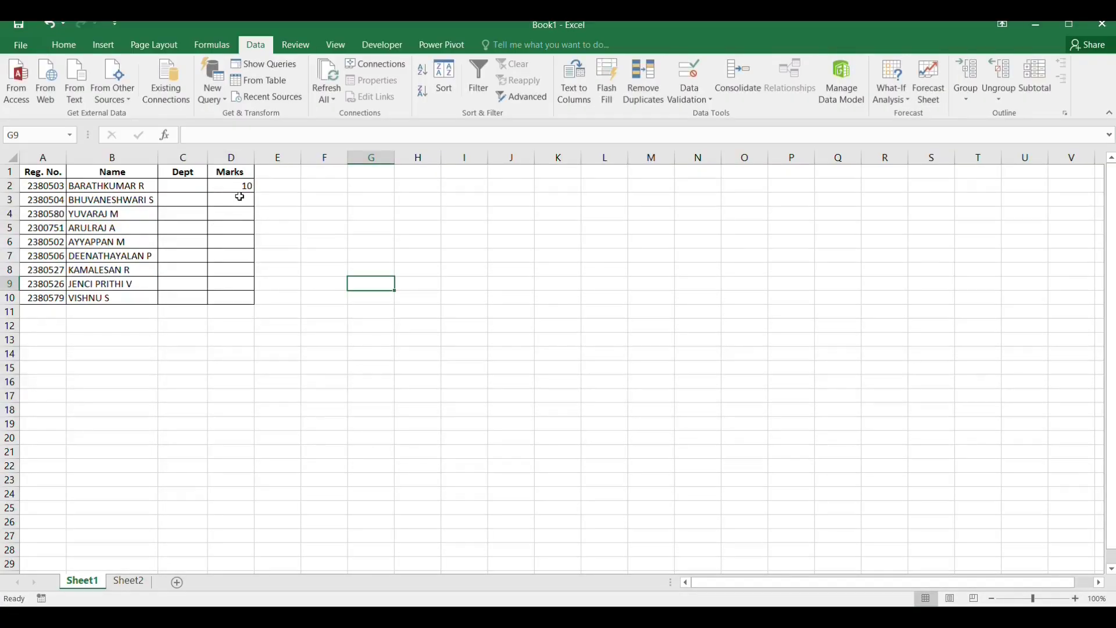
click(240, 196)
text(86)
click(464, 324)
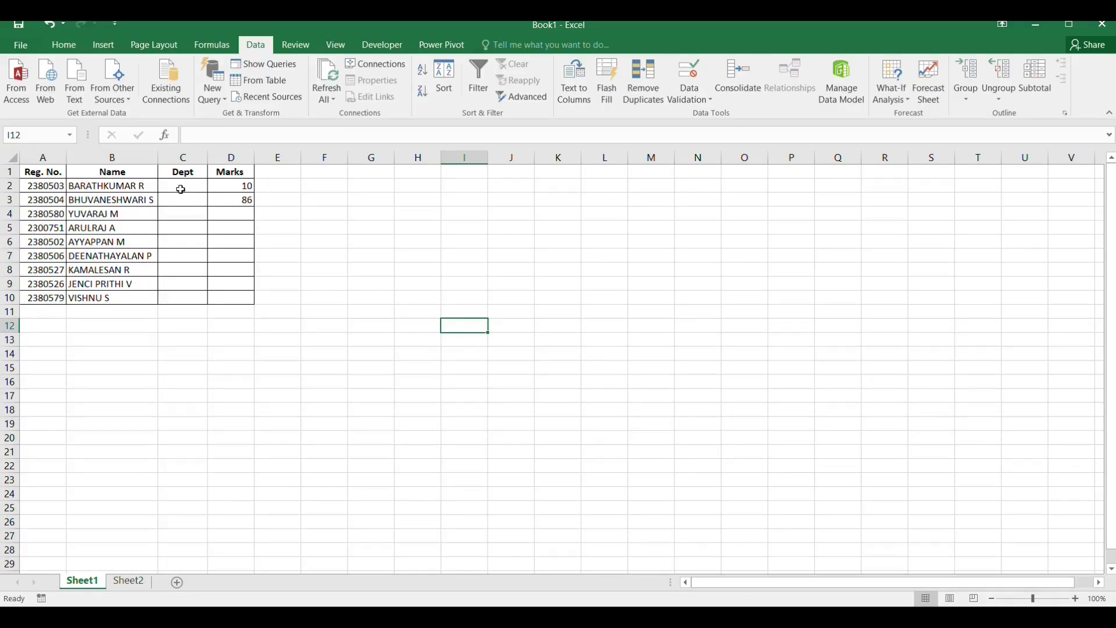
Step: Apply list validation to the Dept cells C2:C10 with the source entries EEE,ECE,CSE
drag(180, 187, 185, 297)
click(690, 75)
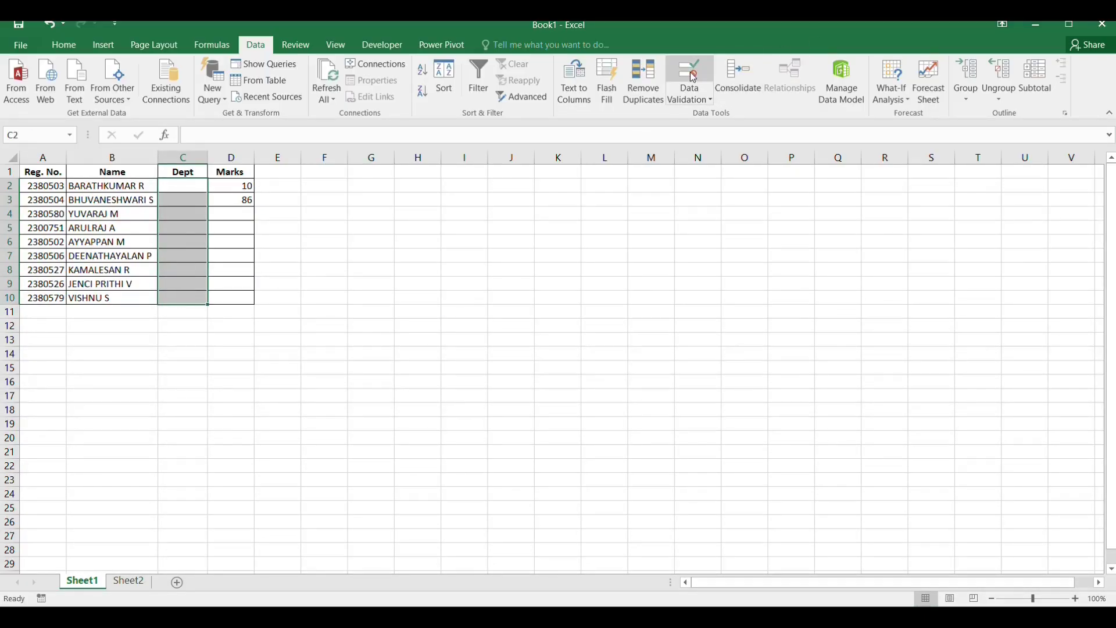
click(445, 284)
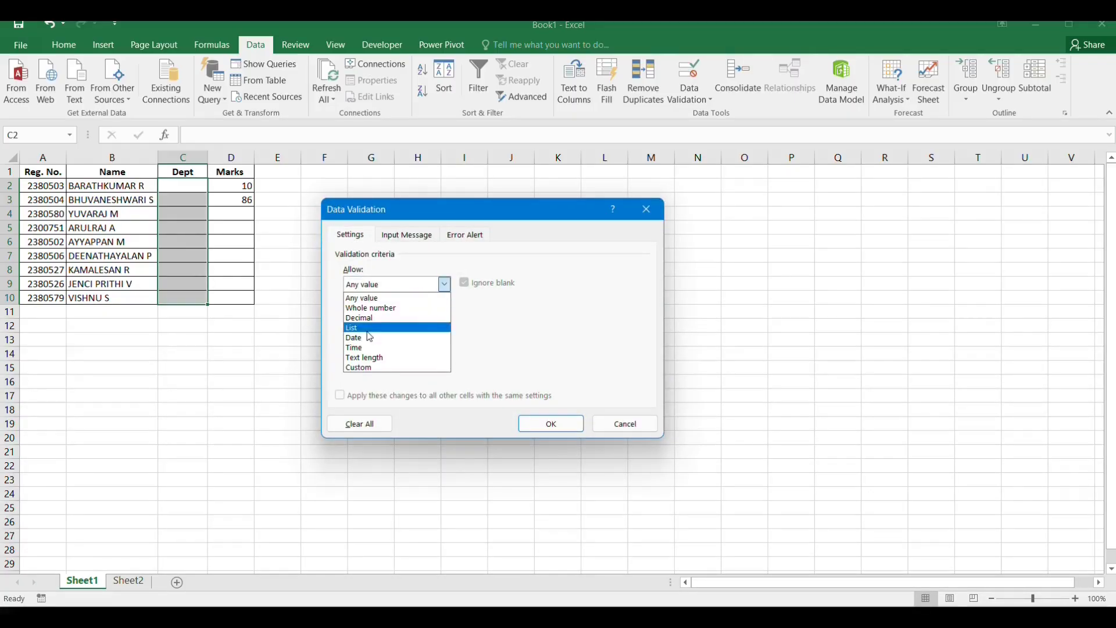
click(368, 329)
click(378, 345)
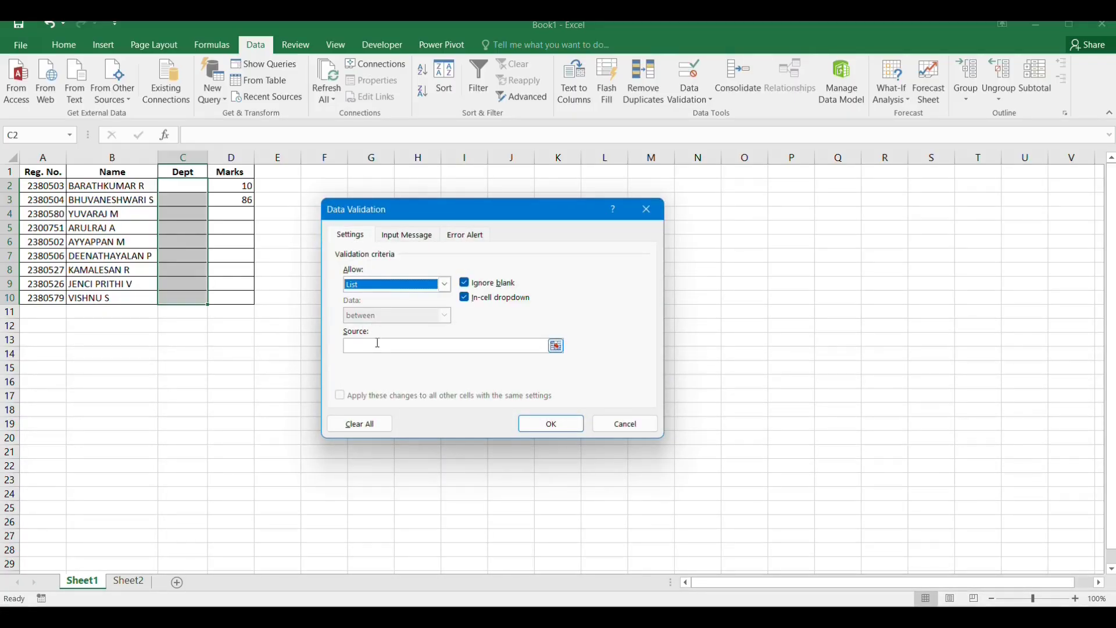
click(378, 344)
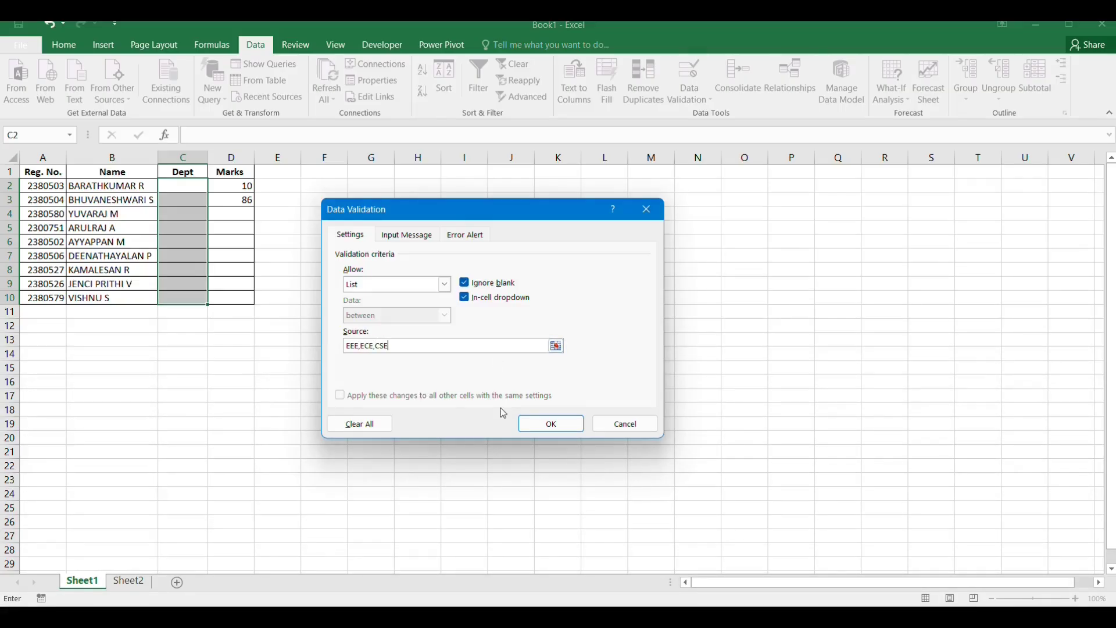
click(553, 423)
Step: Choose the department ECE for cell C2 and EEE for cell C3 from their validation lists
click(199, 196)
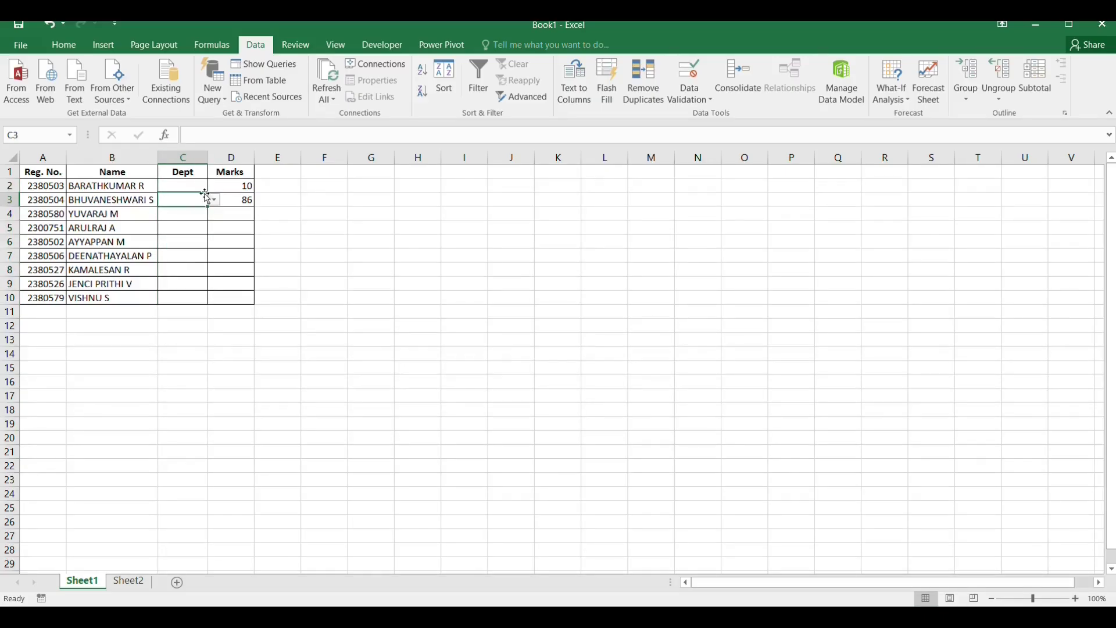
click(192, 186)
click(215, 185)
click(178, 207)
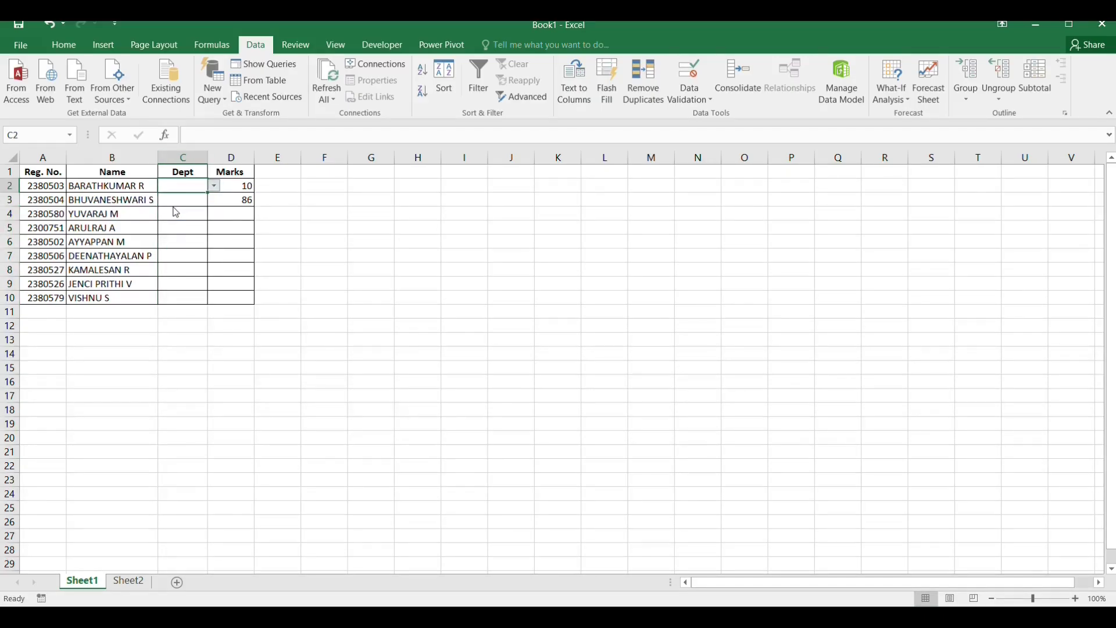
click(198, 203)
click(212, 200)
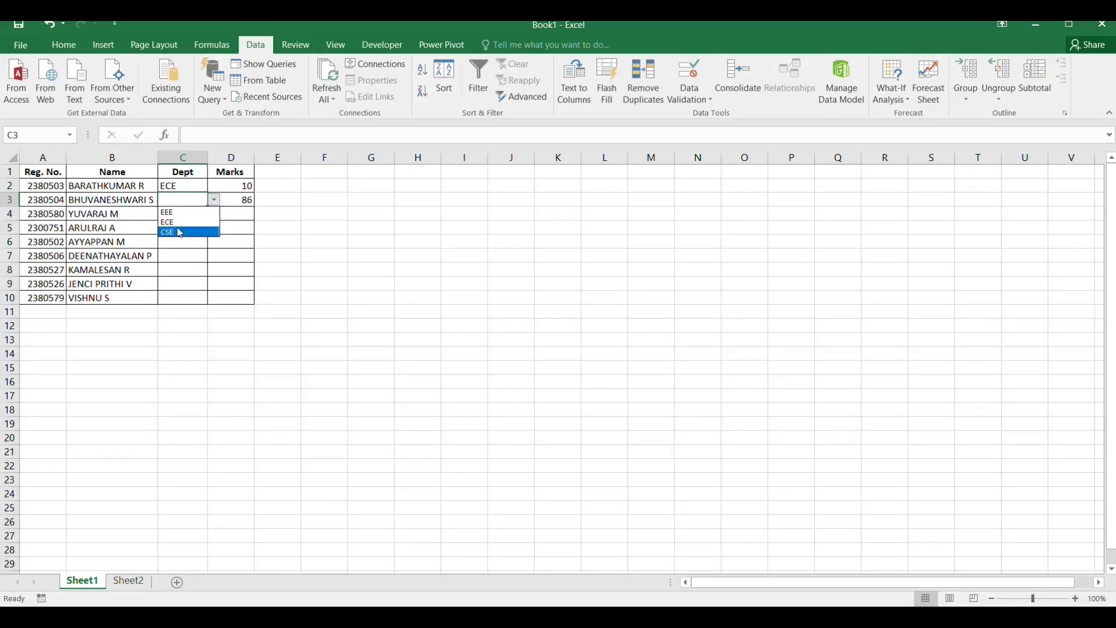
click(179, 213)
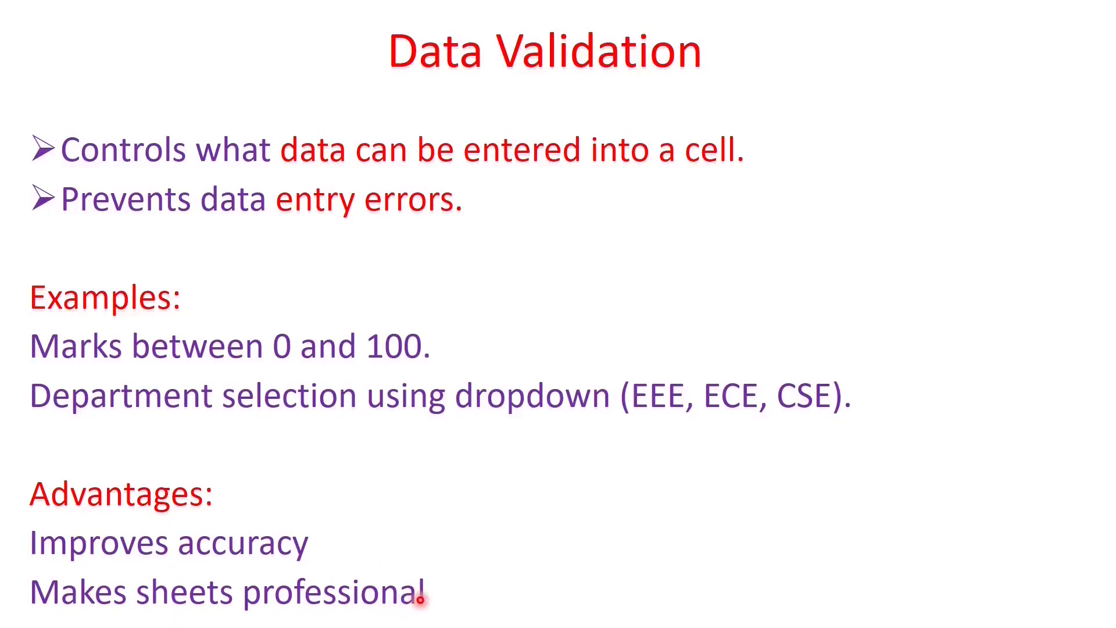
key(Right)
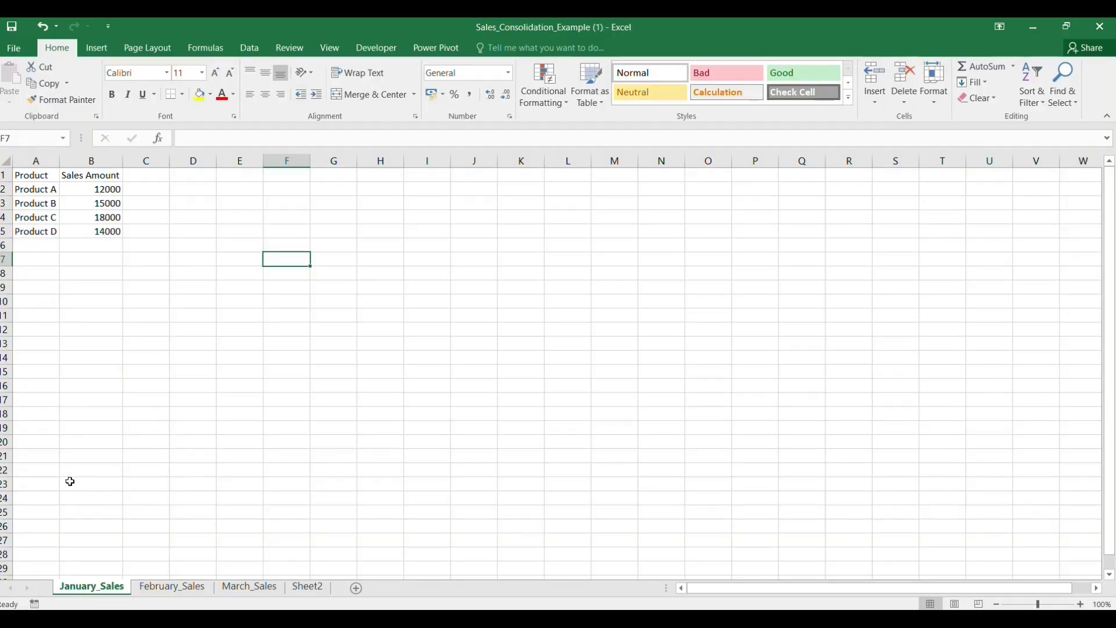
Step: Examine the product sales tables on the January_Sales, February_Sales and March_Sales sheets
click(167, 589)
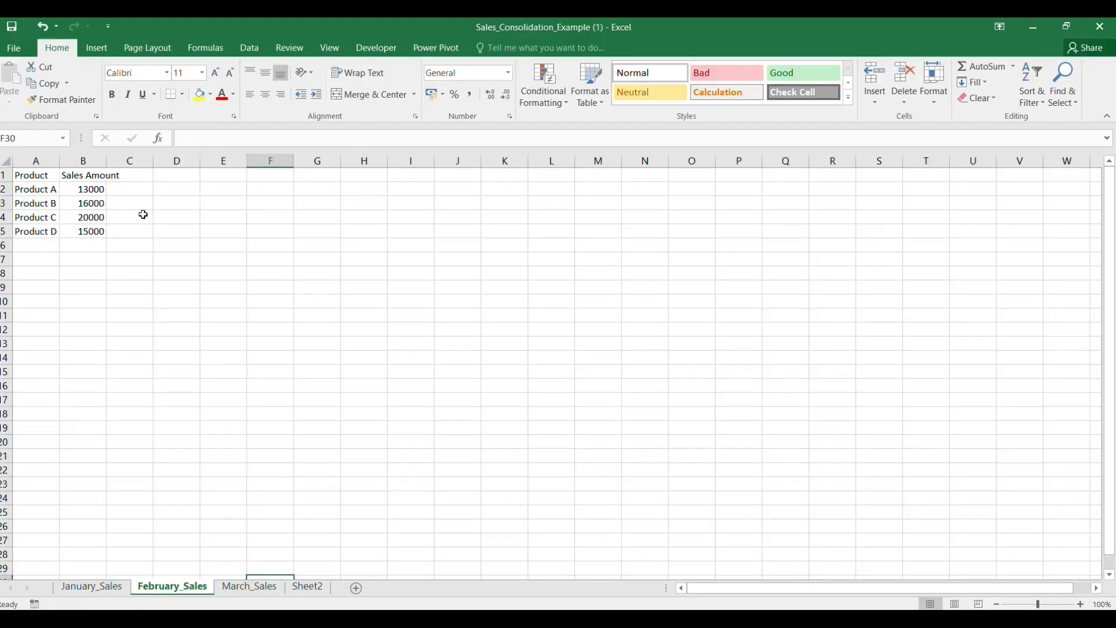
click(249, 588)
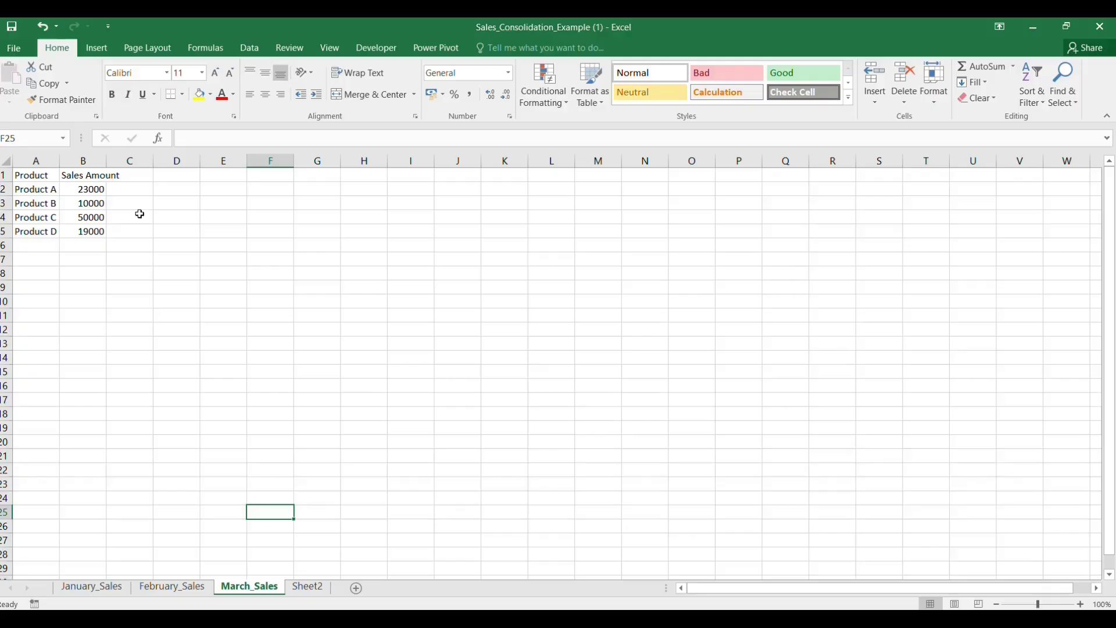
click(107, 589)
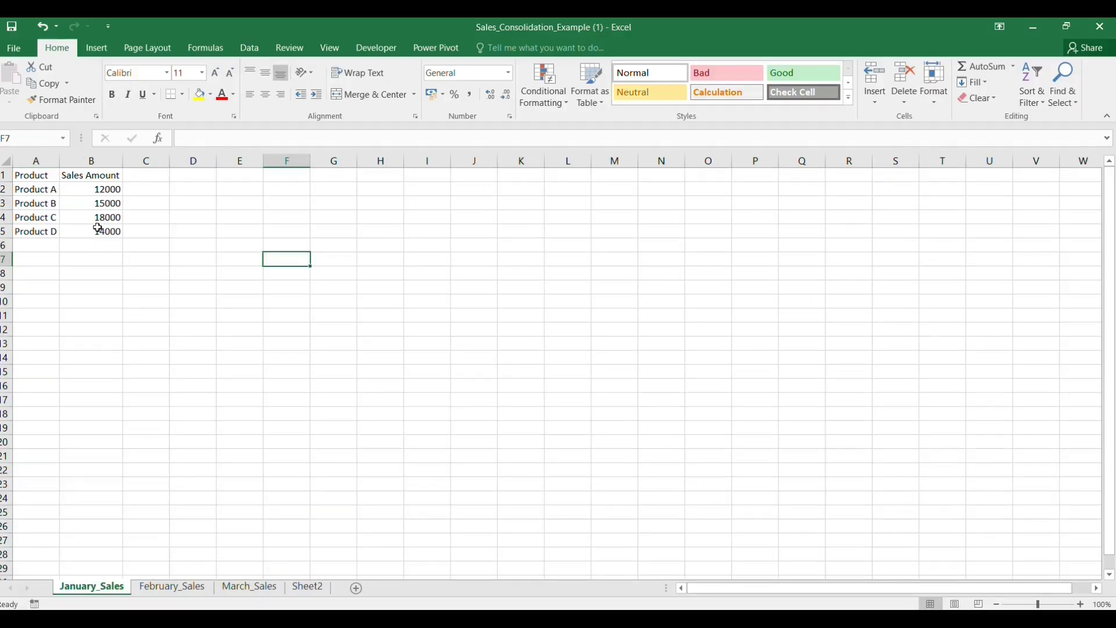
click(180, 588)
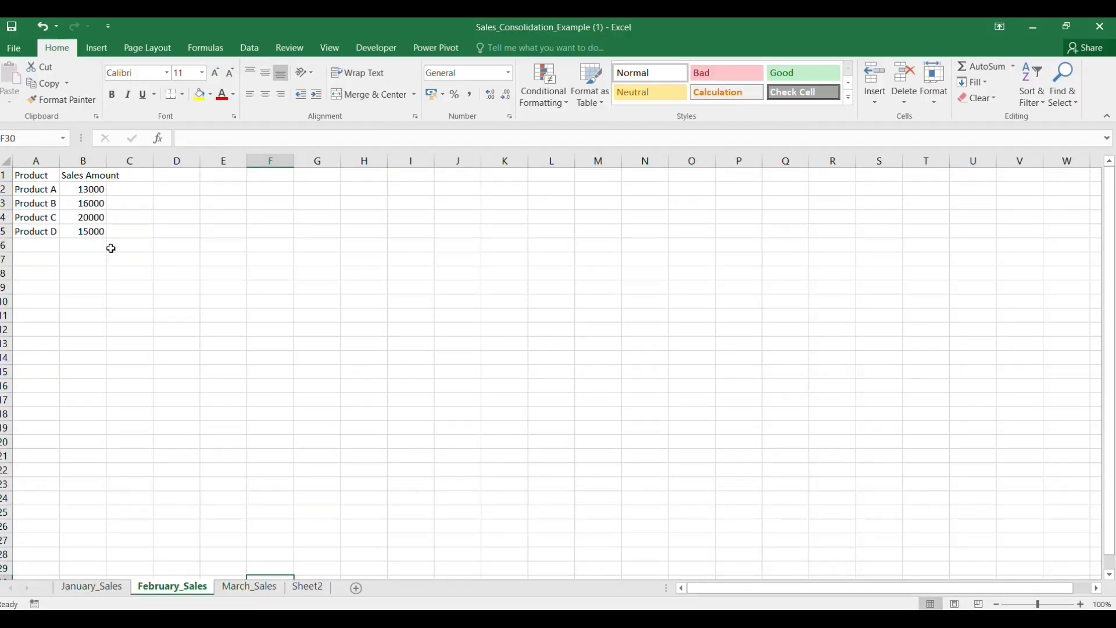
click(249, 587)
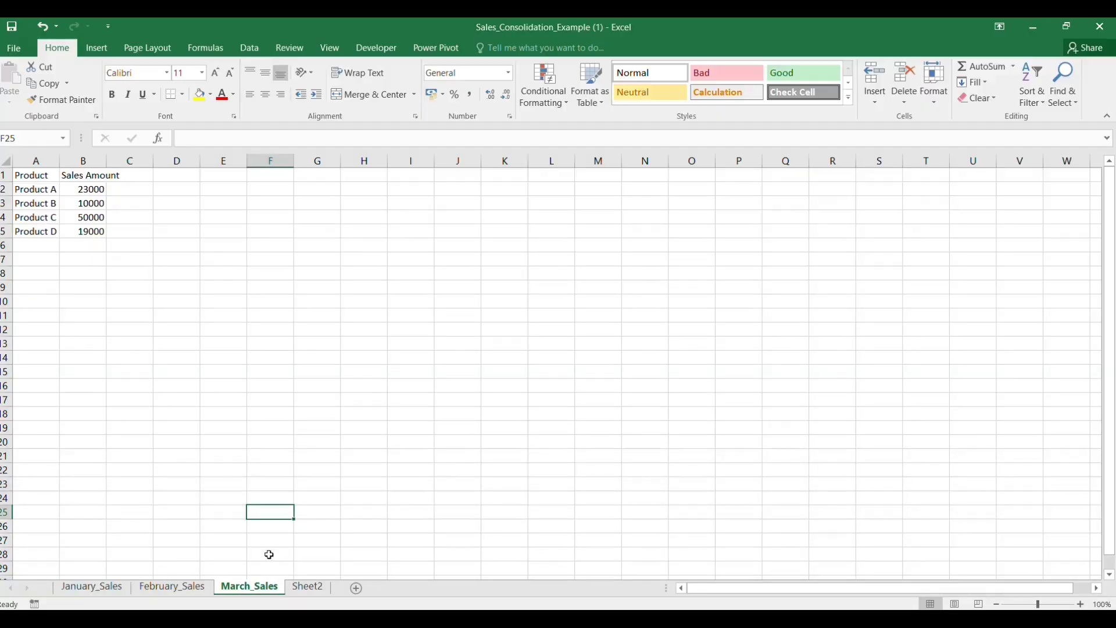
Step: Start a Consolidate operation on Sheet2 with Sum as the function
click(305, 587)
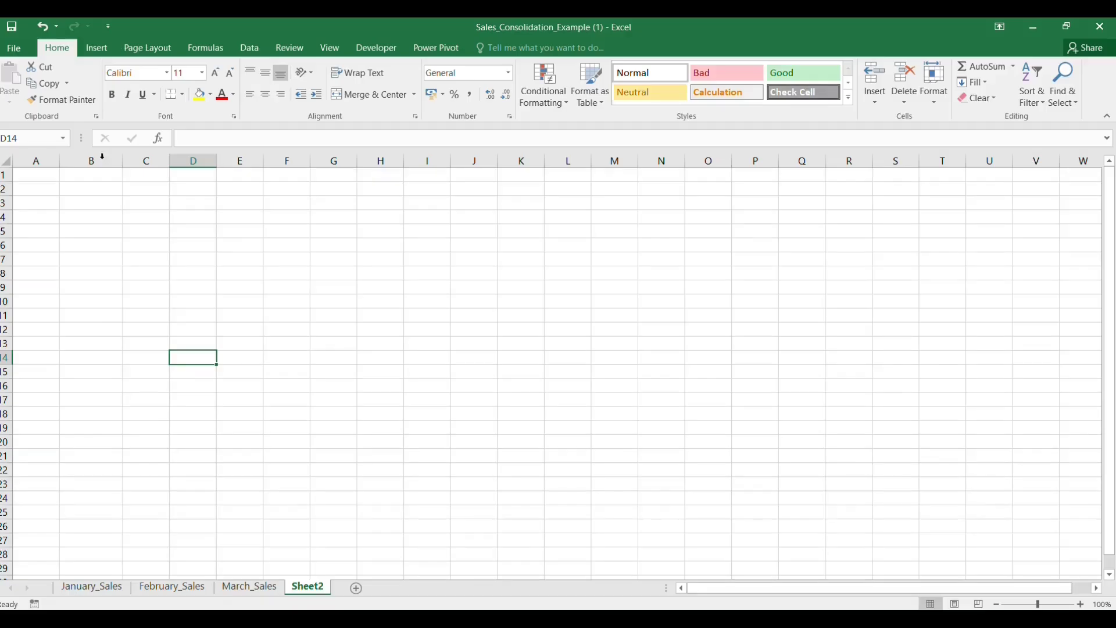
click(252, 49)
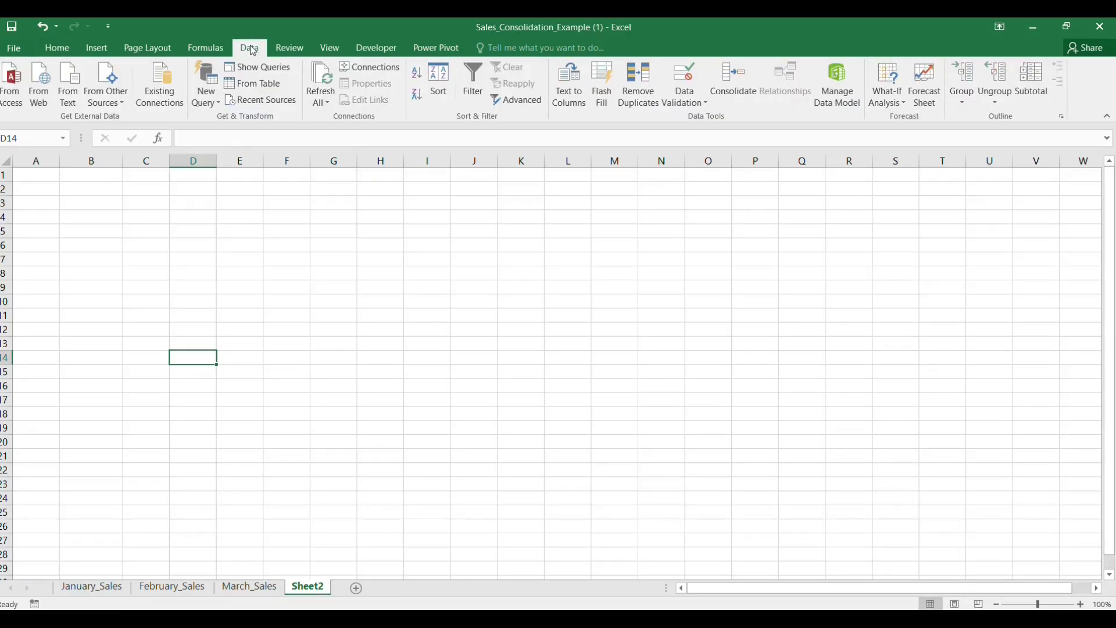
click(732, 79)
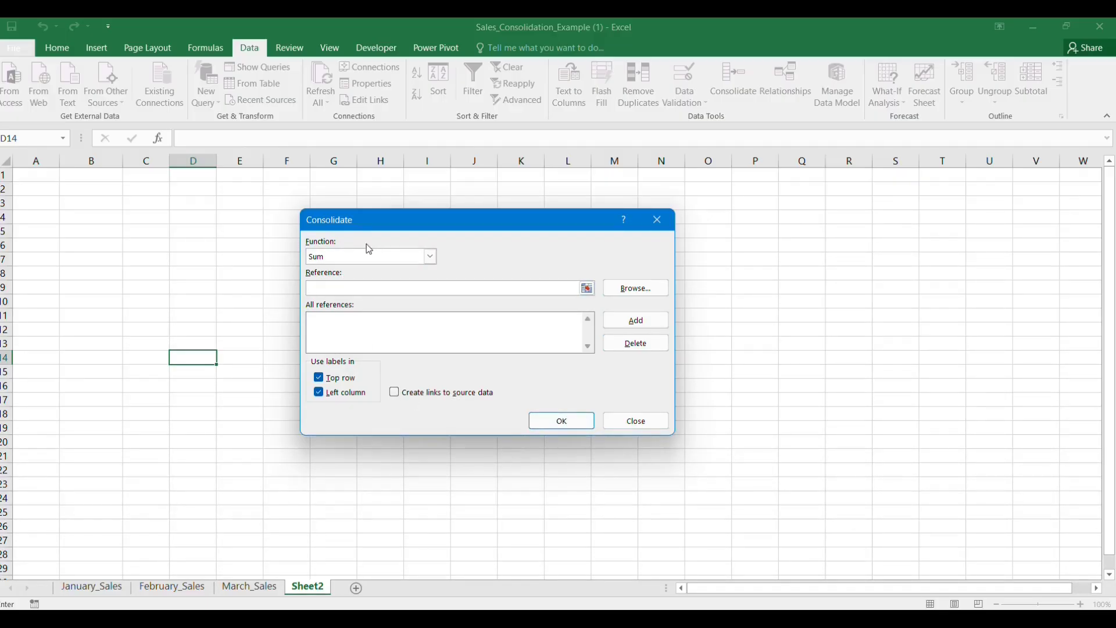
click(431, 256)
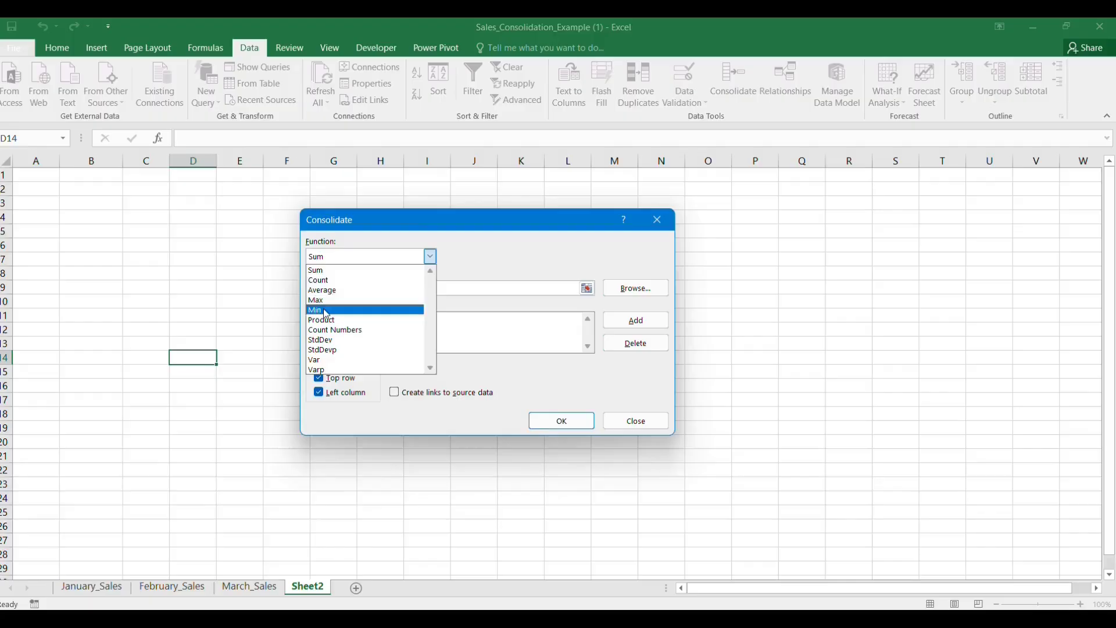
click(328, 270)
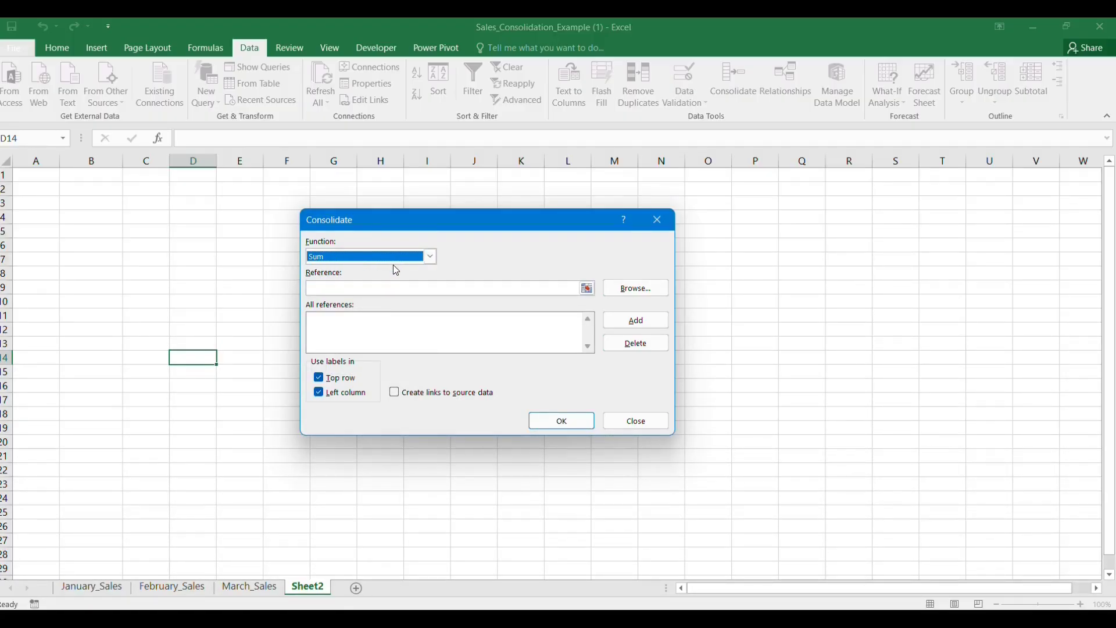
Step: Add the range A1:B5 of the January_Sales sheet to the consolidation references
click(587, 289)
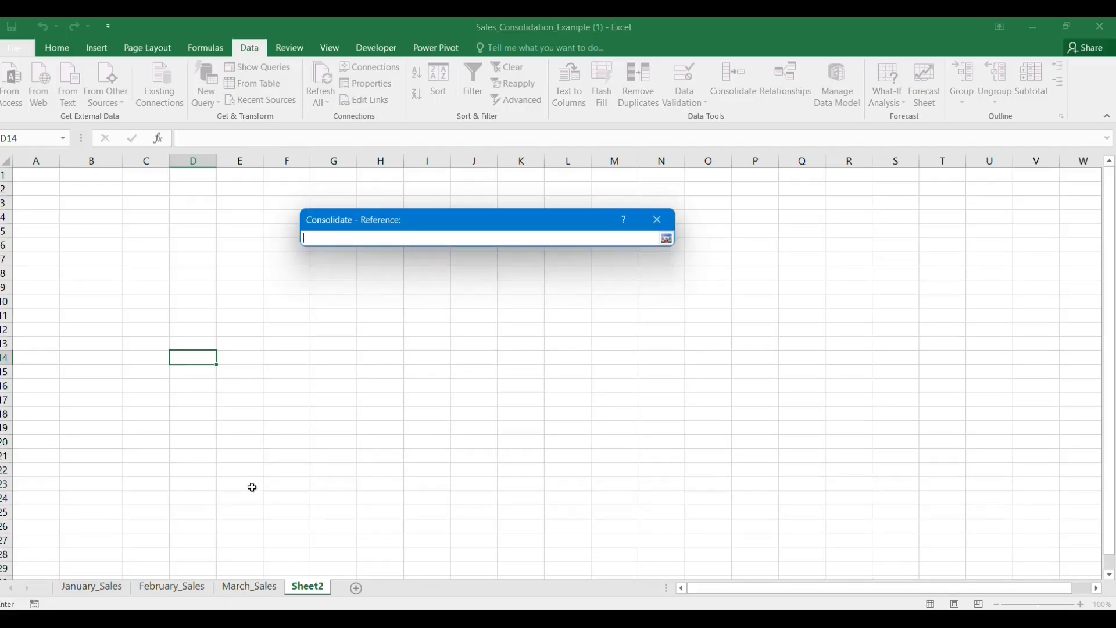
click(92, 587)
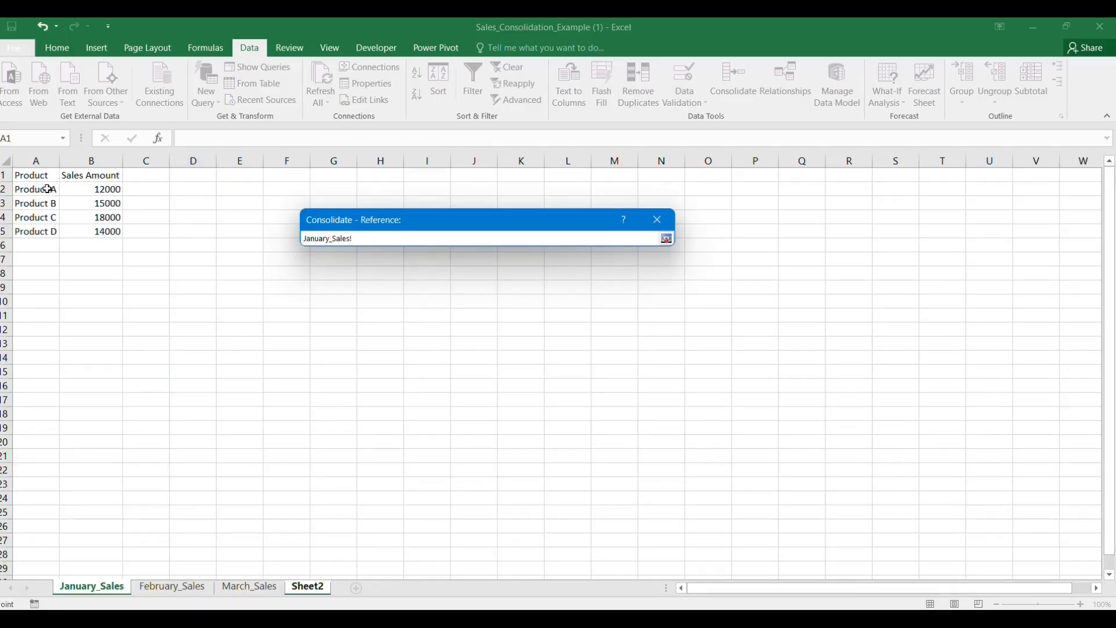
drag(36, 175, 107, 231)
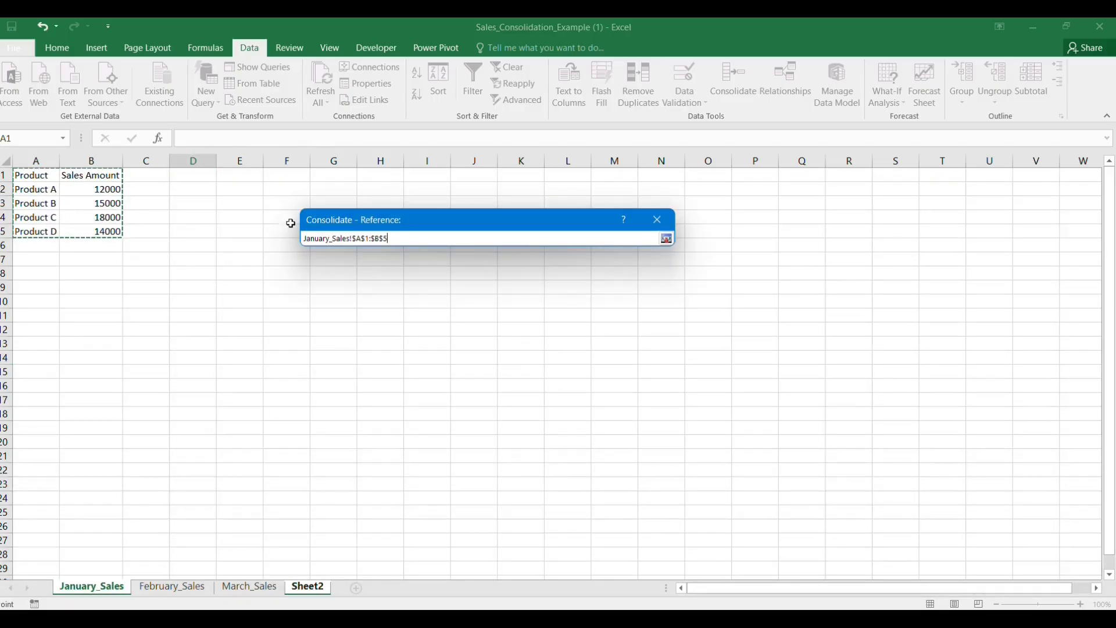
key(Return)
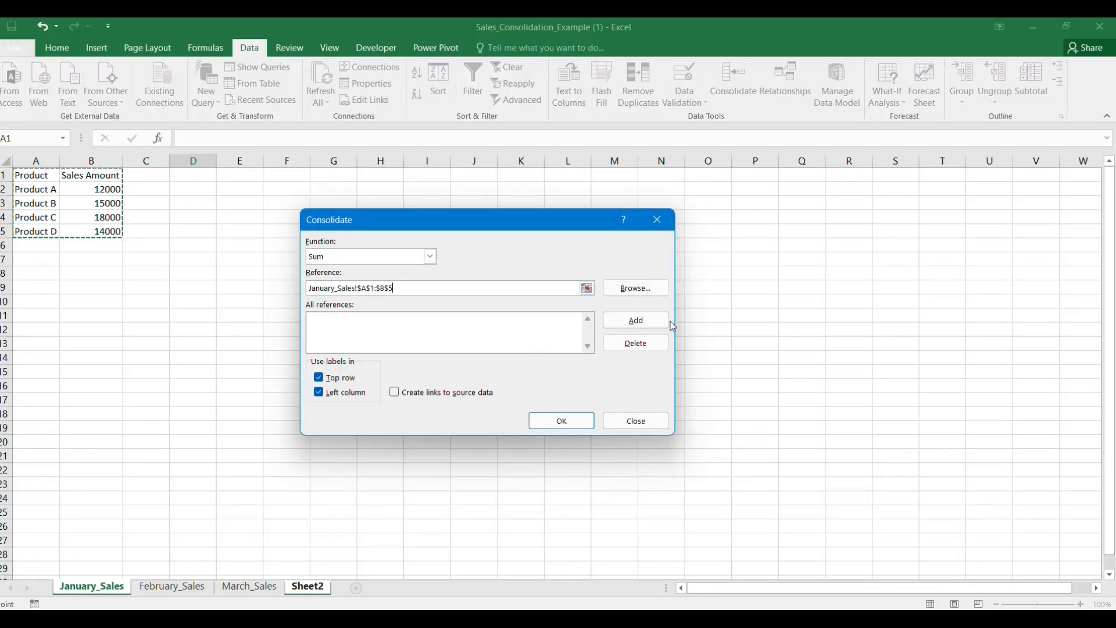
click(636, 320)
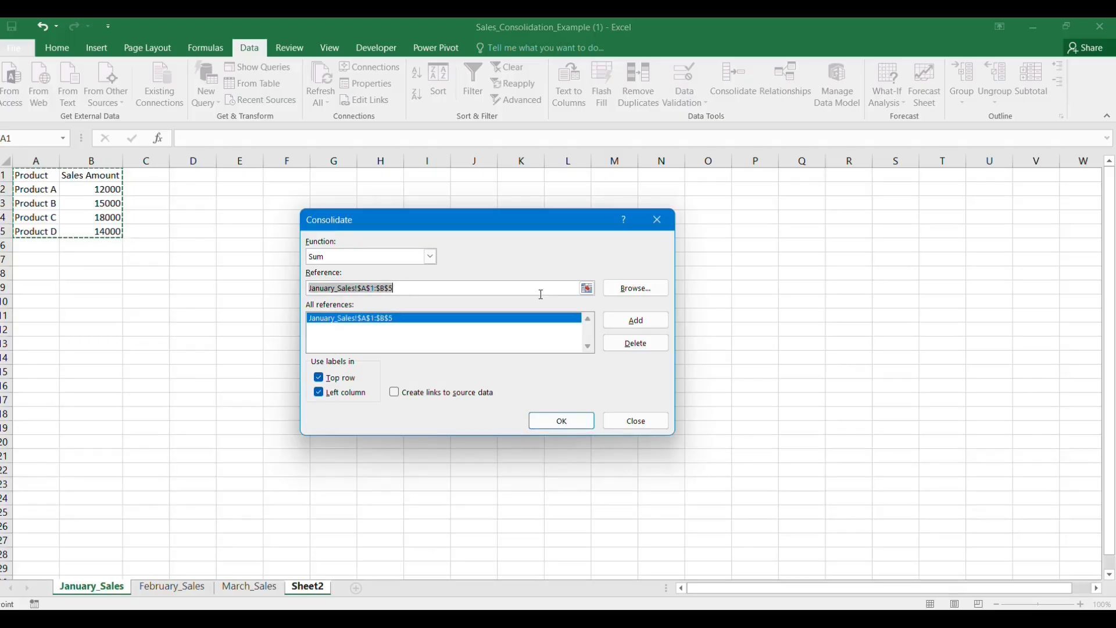
Step: Add the range A1:B5 of the February_Sales sheet to the consolidation references
click(587, 288)
click(162, 593)
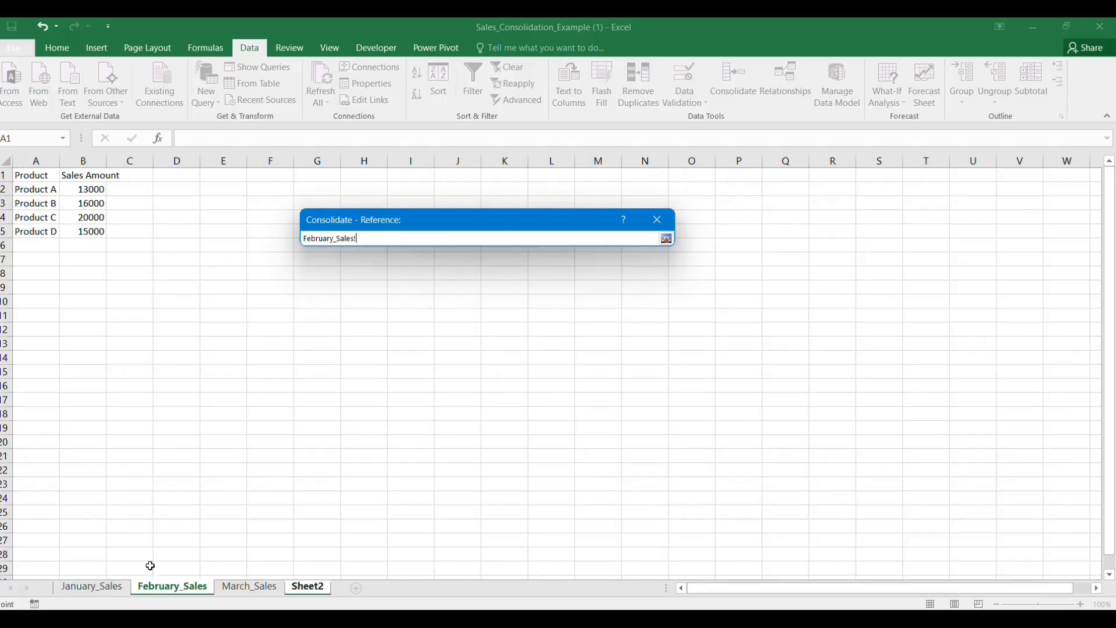
drag(51, 176, 88, 219)
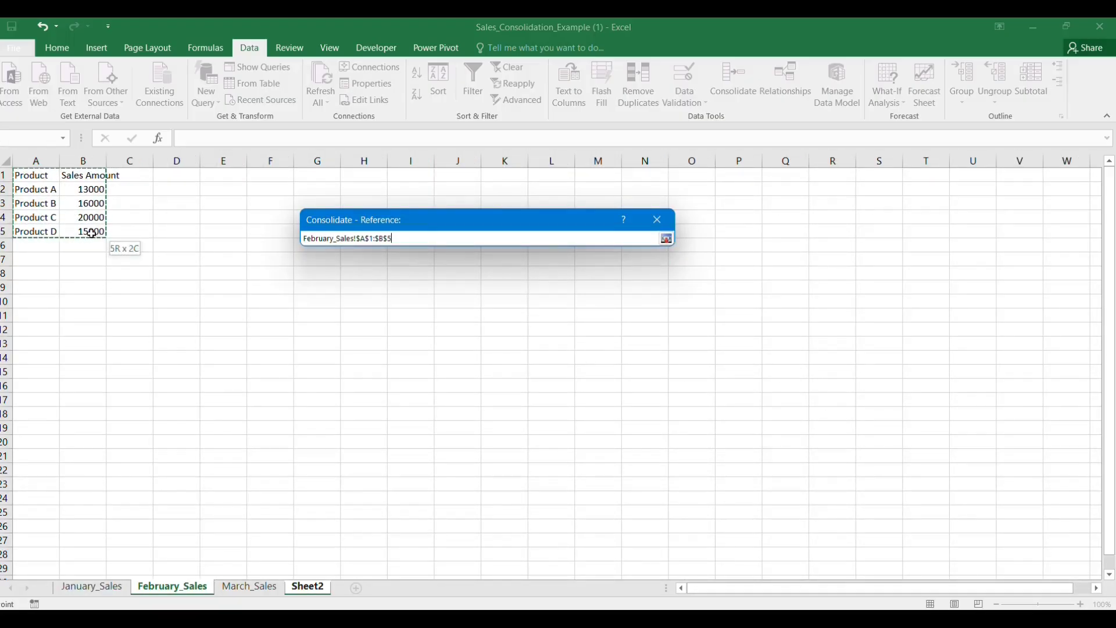
key(Return)
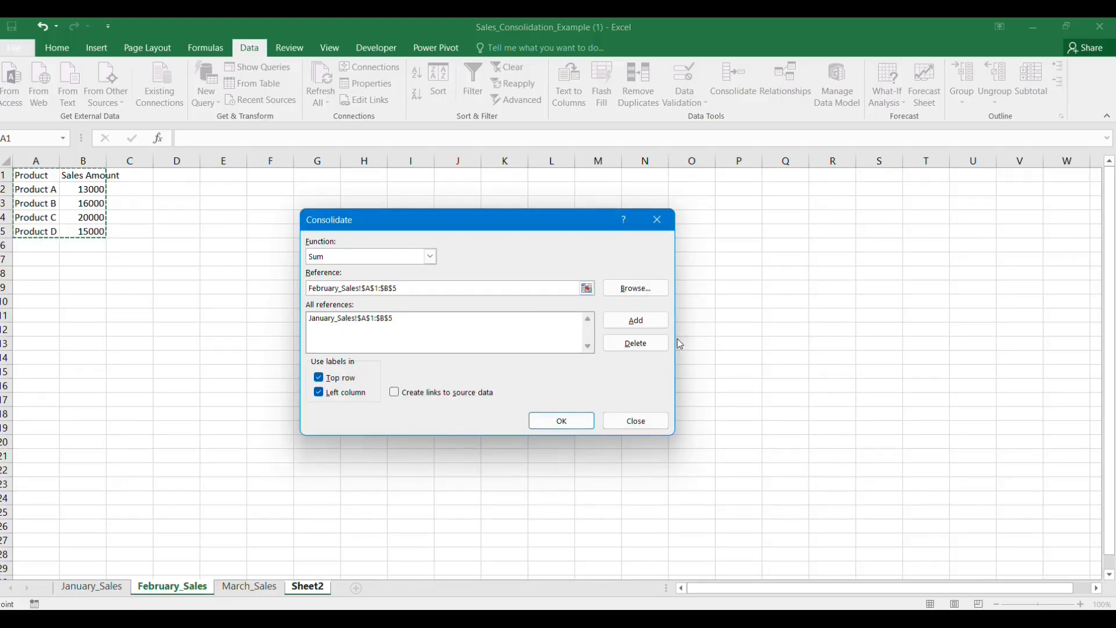
click(653, 322)
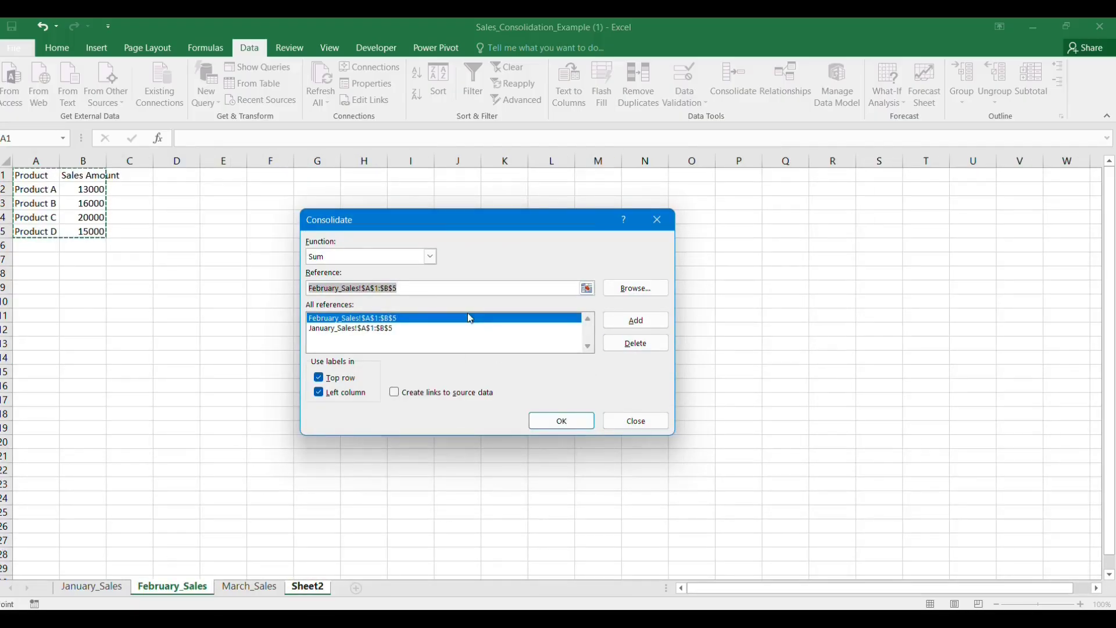
Step: Add the range A1:B5 of the March_Sales sheet to the consolidation references
click(587, 288)
click(250, 587)
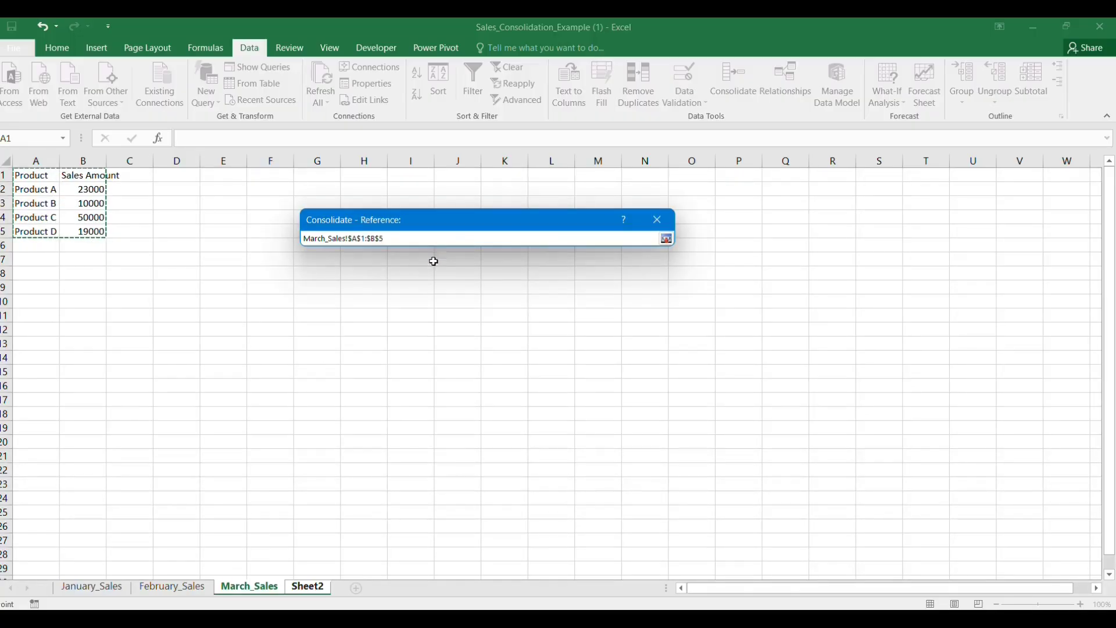
key(Return)
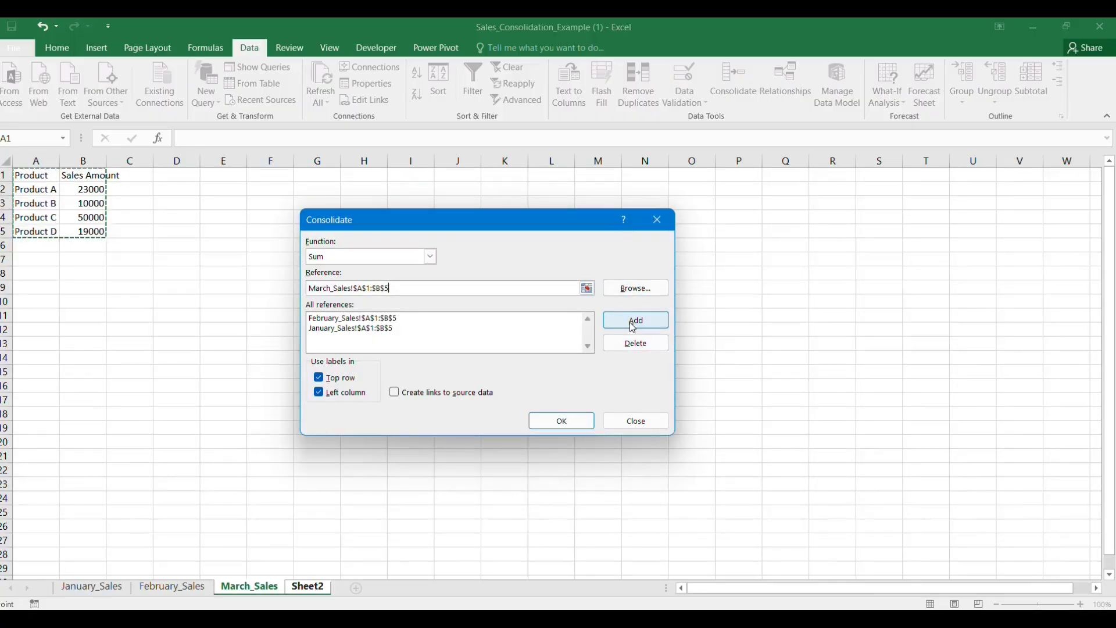
click(635, 321)
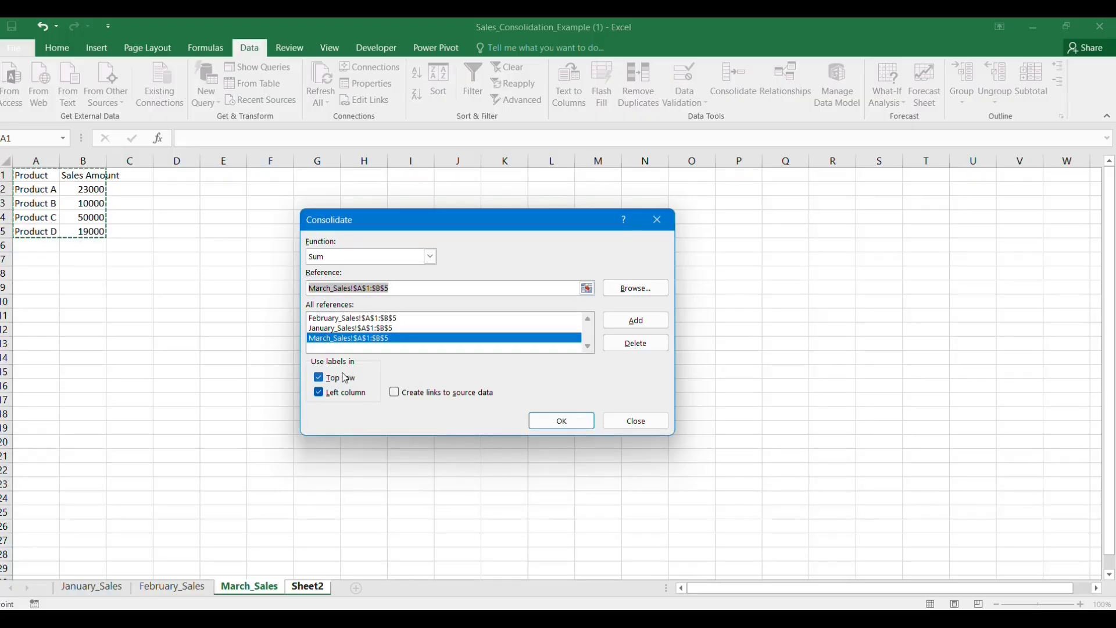
Step: Run the consolidation with top row and left column labels, and select the resulting table D14:E18 on Sheet2
click(563, 426)
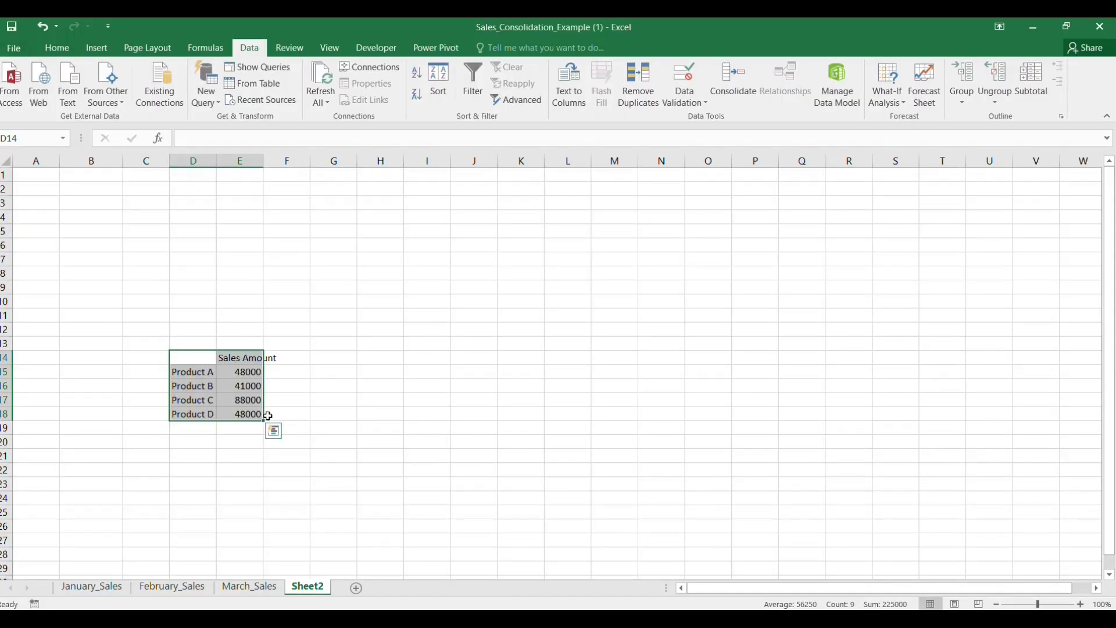
click(381, 384)
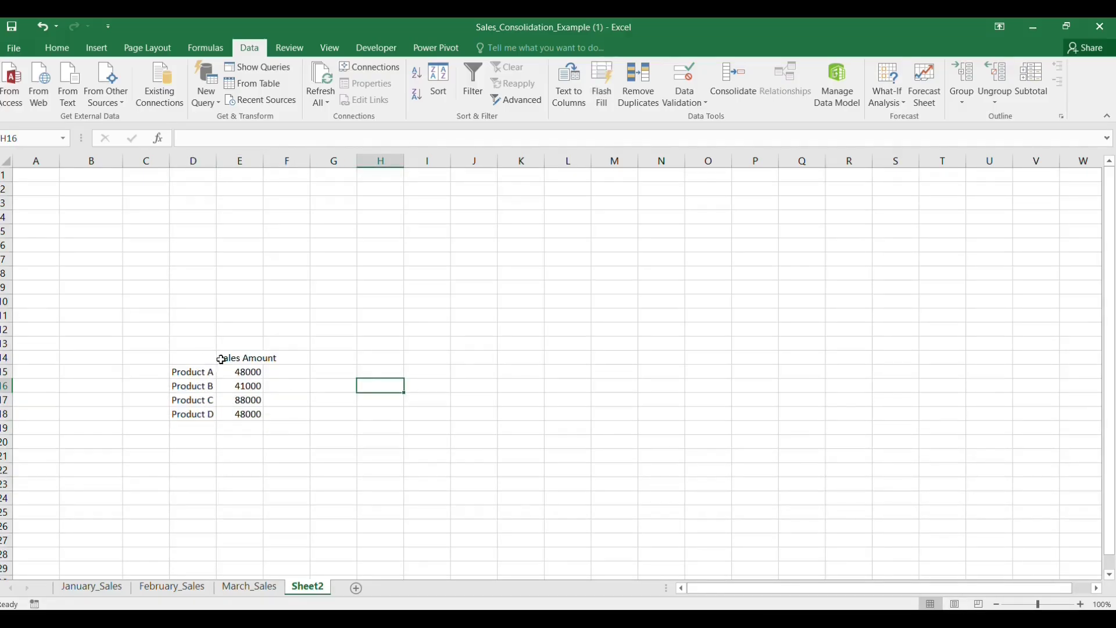
drag(201, 359, 245, 413)
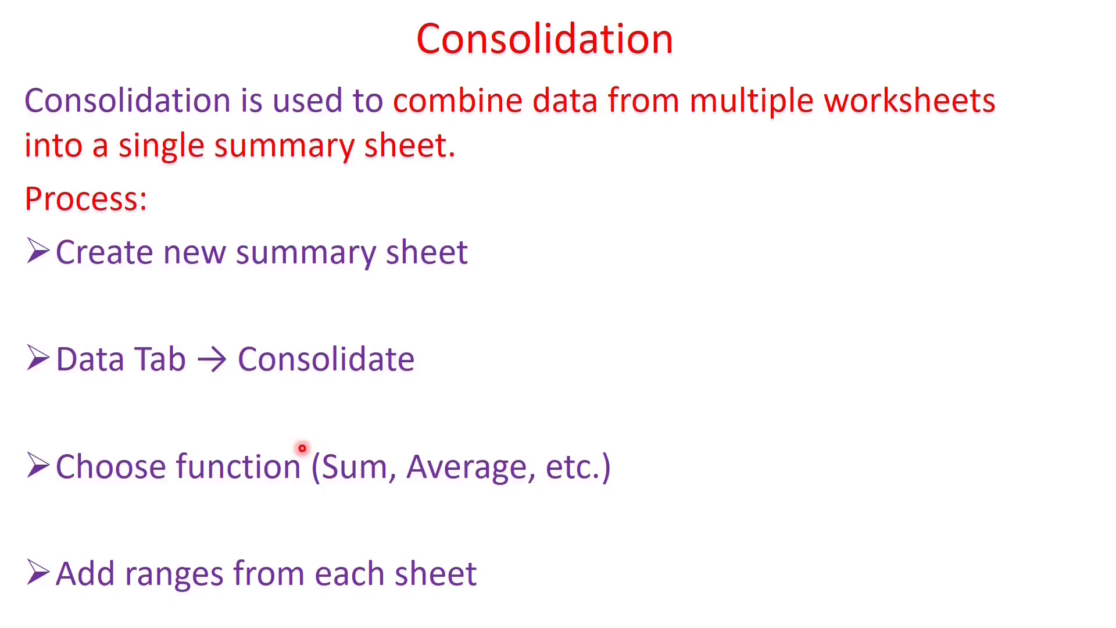
key(Right)
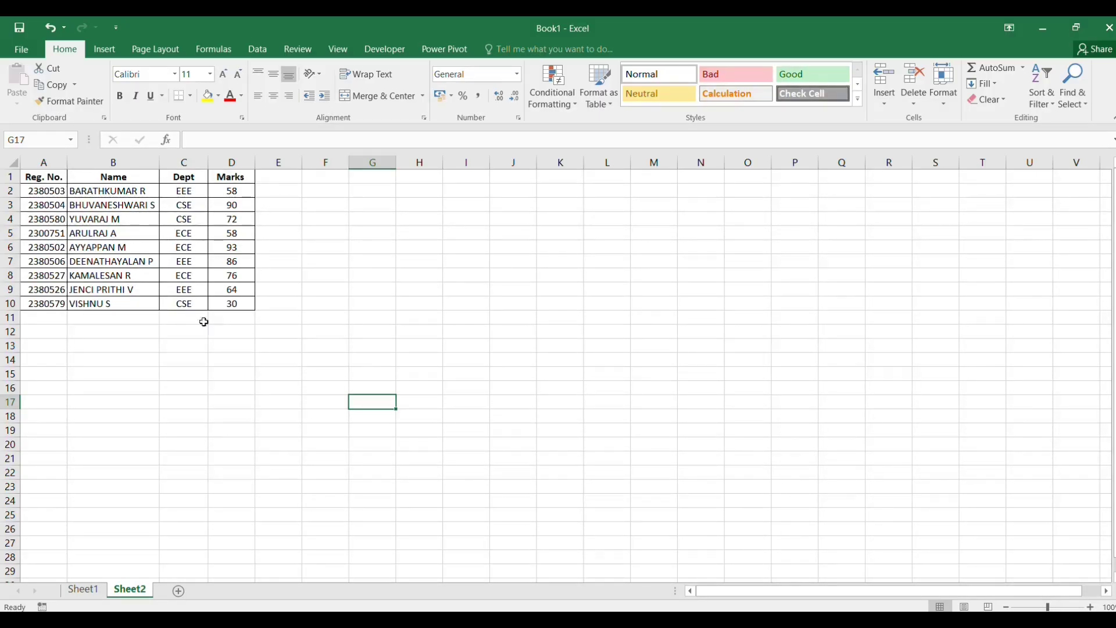
Step: Sort the student table by the Dept column from A to Z, expanding the selection to the adjacent columns
click(185, 160)
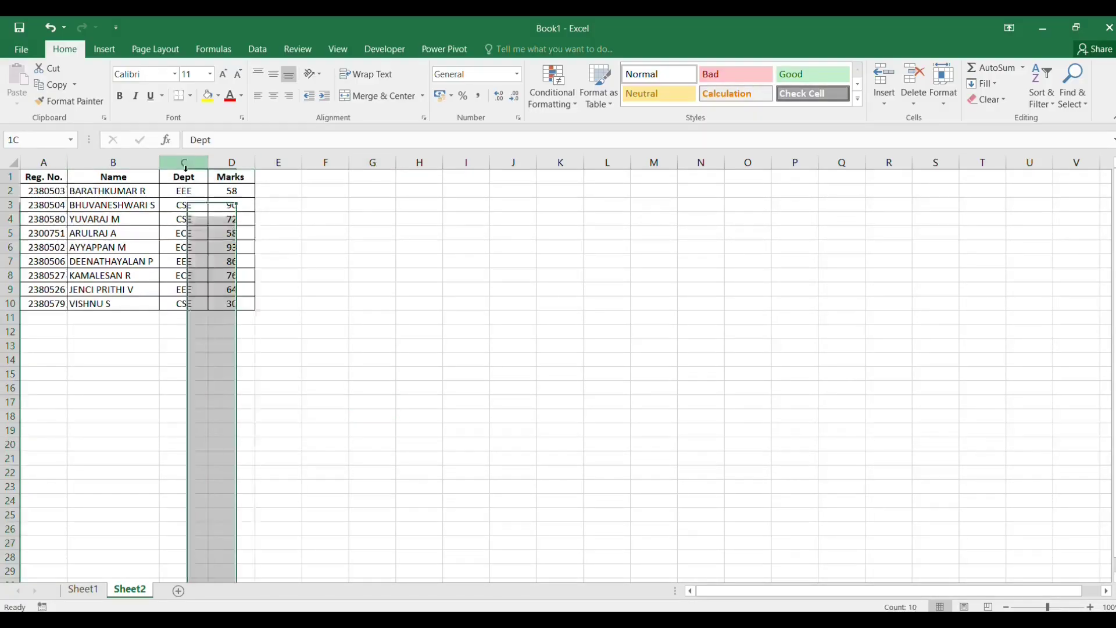
click(1041, 84)
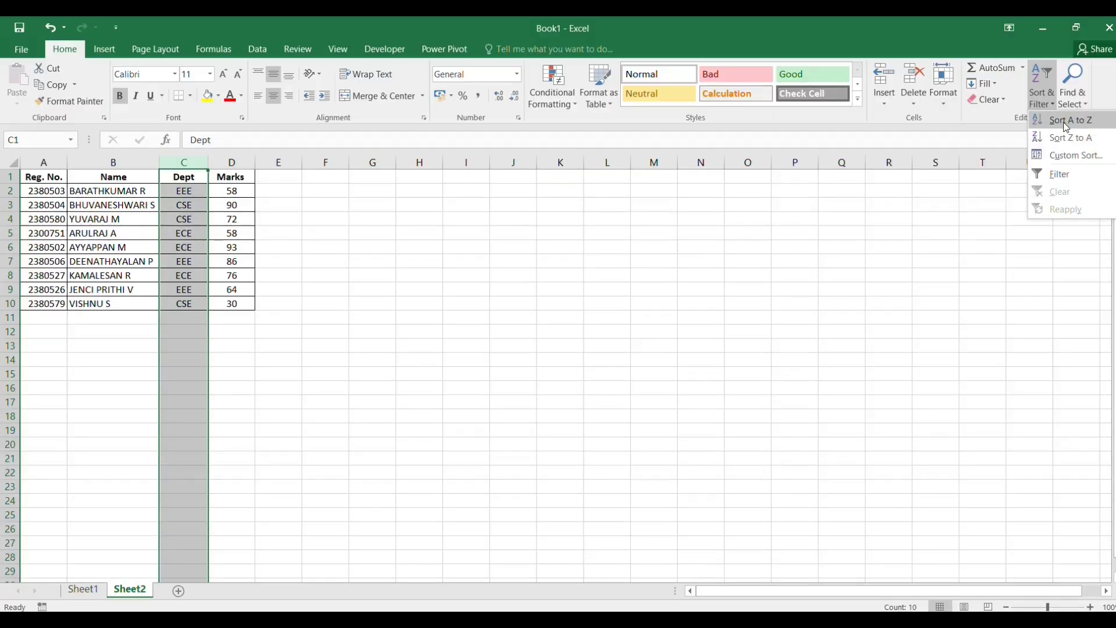
click(1067, 124)
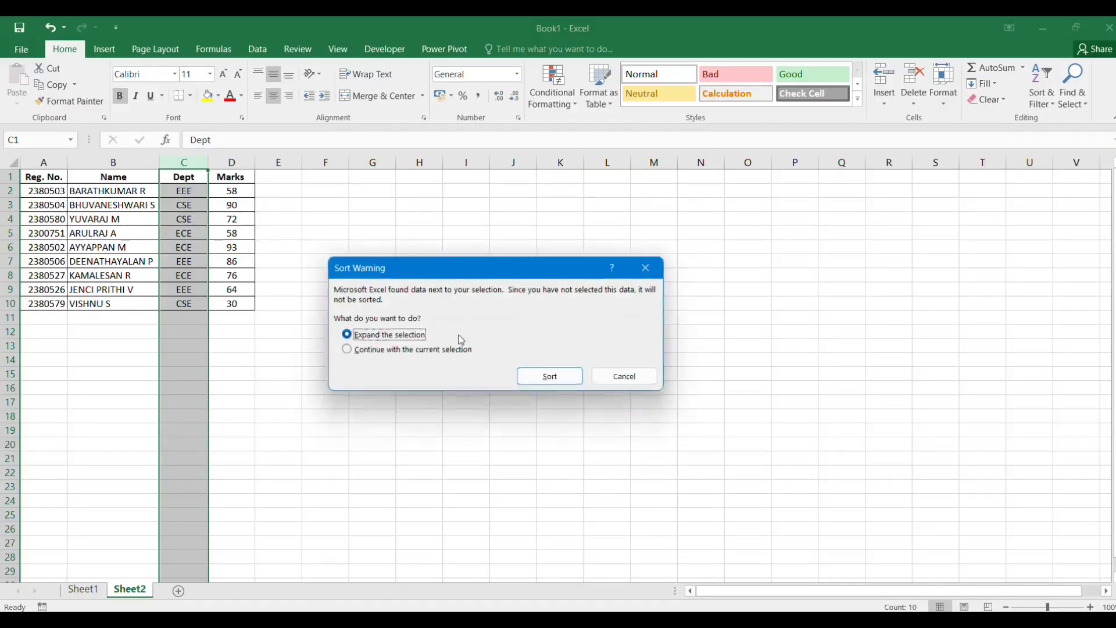
click(549, 376)
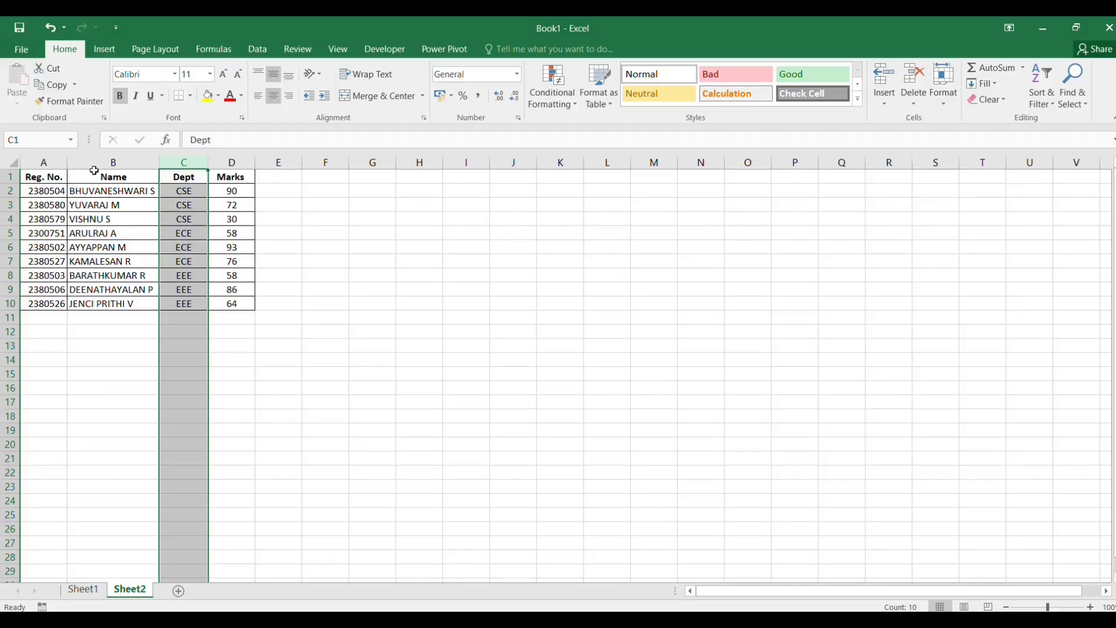
click(340, 235)
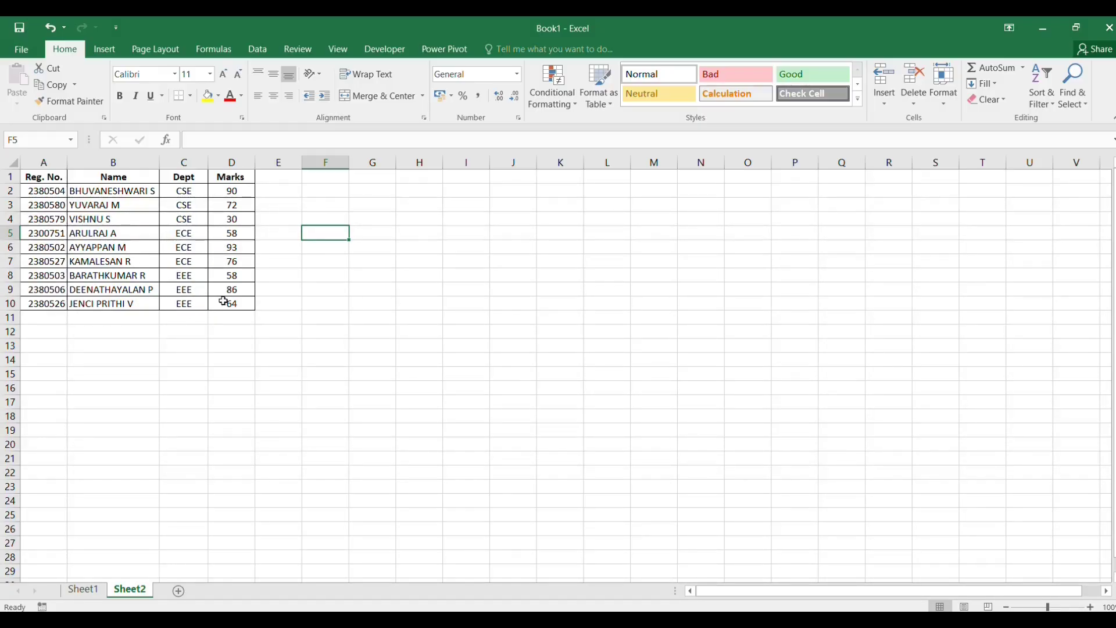
click(391, 309)
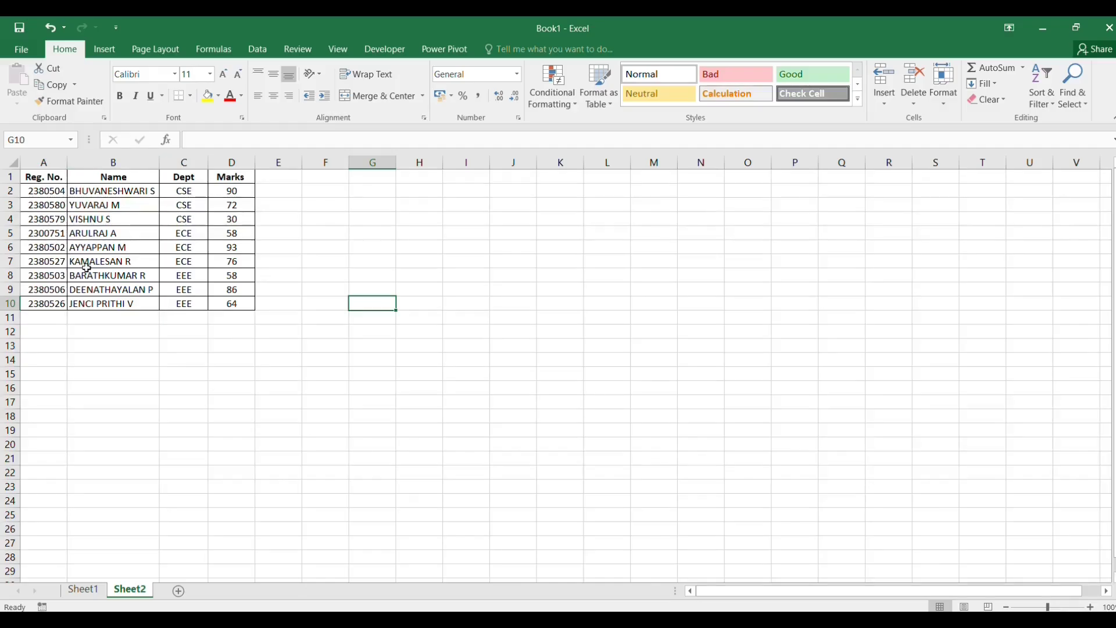
Step: Start a Subtotal on the whole sheet, grouped at each change in Dept and using the Sum function
click(14, 163)
click(261, 50)
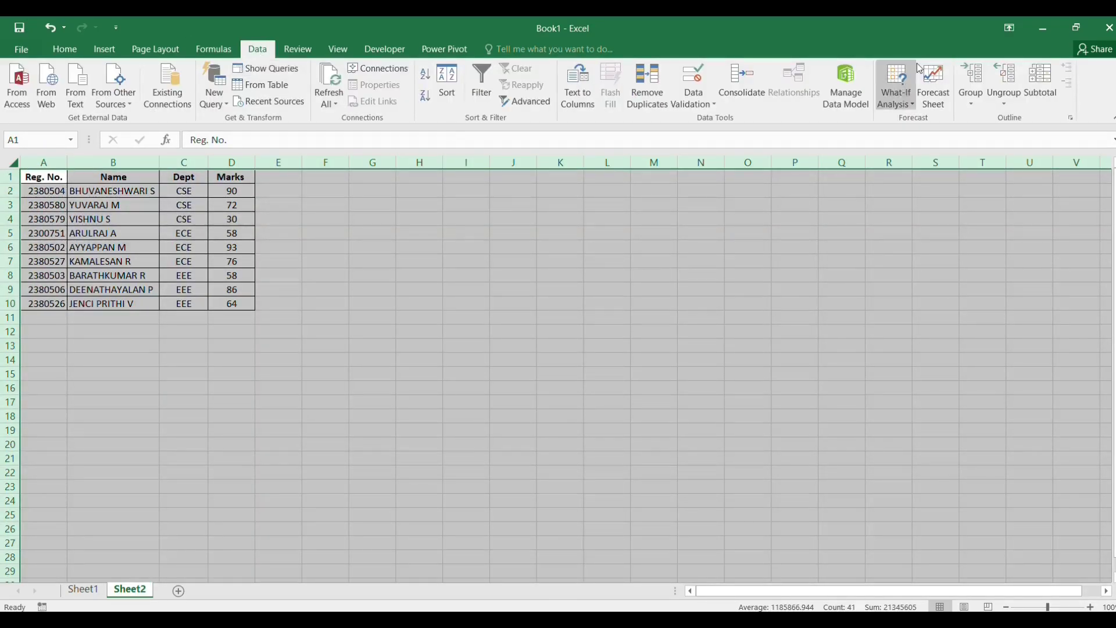
click(1041, 78)
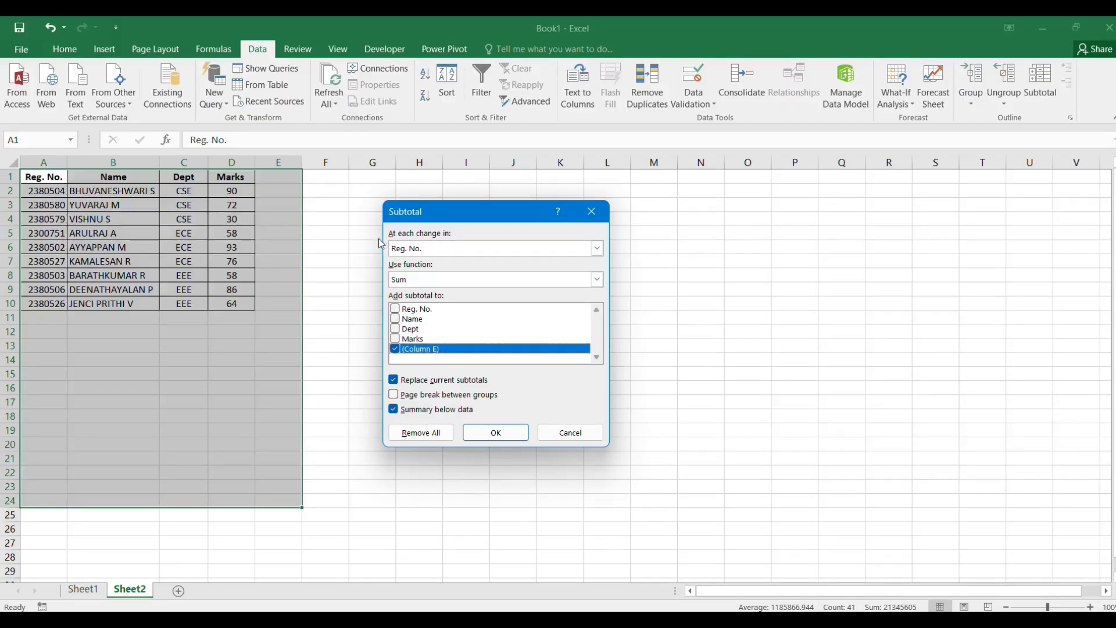
click(519, 249)
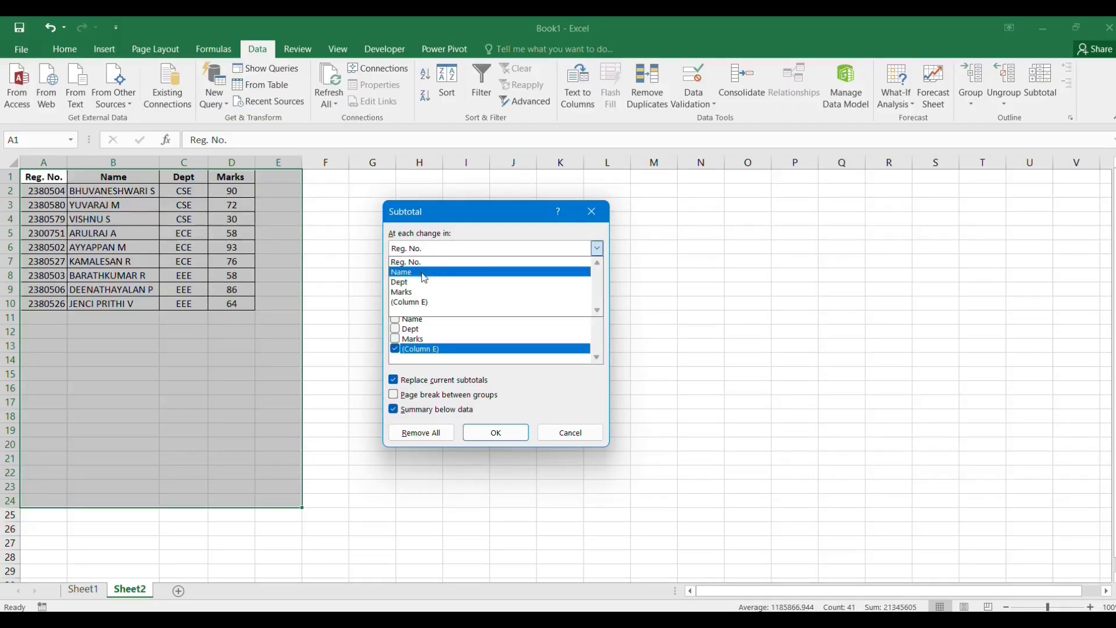
click(407, 285)
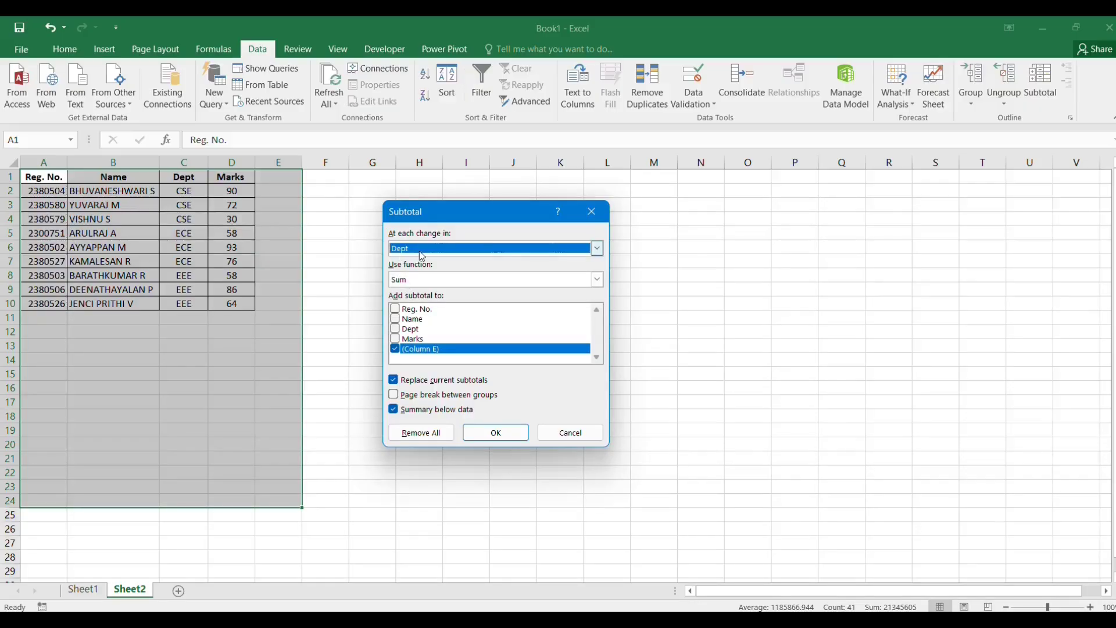
click(423, 281)
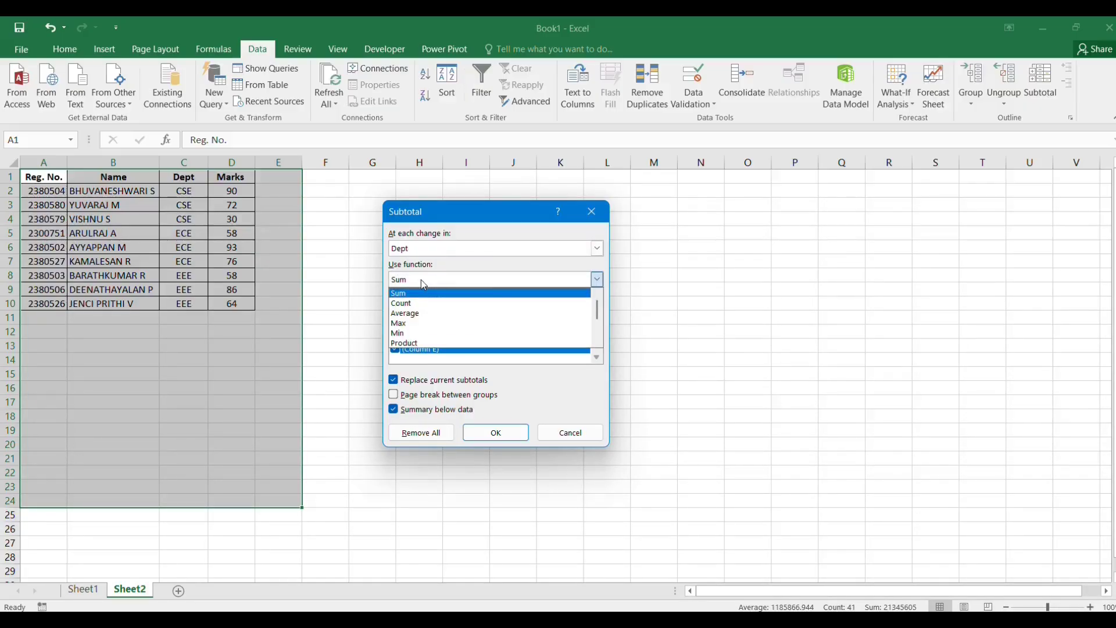
click(394, 295)
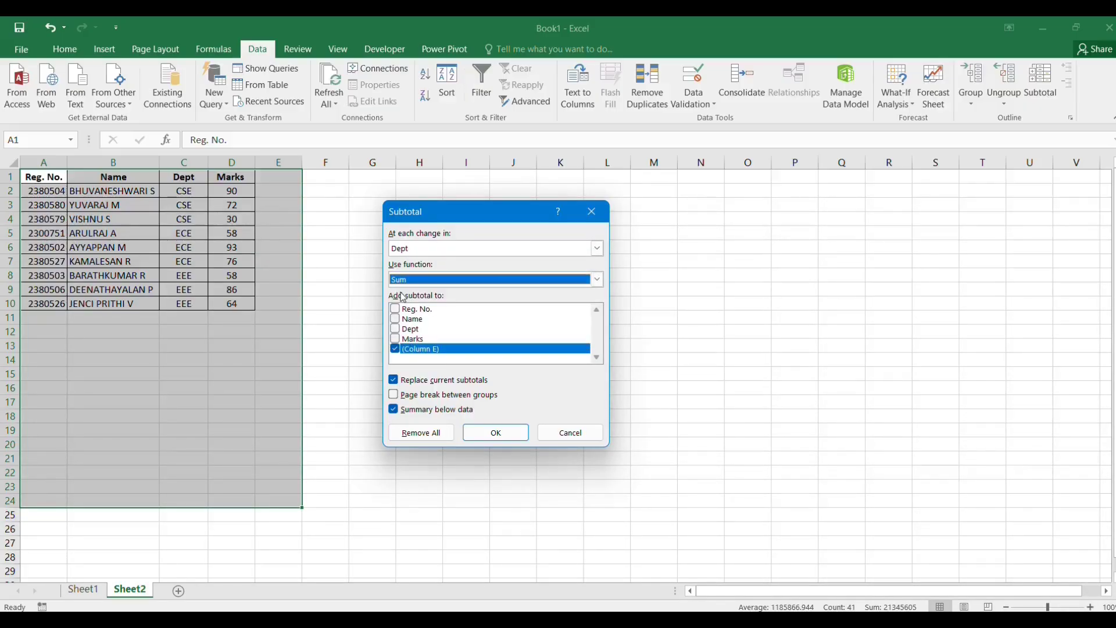
Step: Add the subtotal to Marks instead of Column E and apply it to the student table
click(407, 350)
click(396, 349)
click(396, 339)
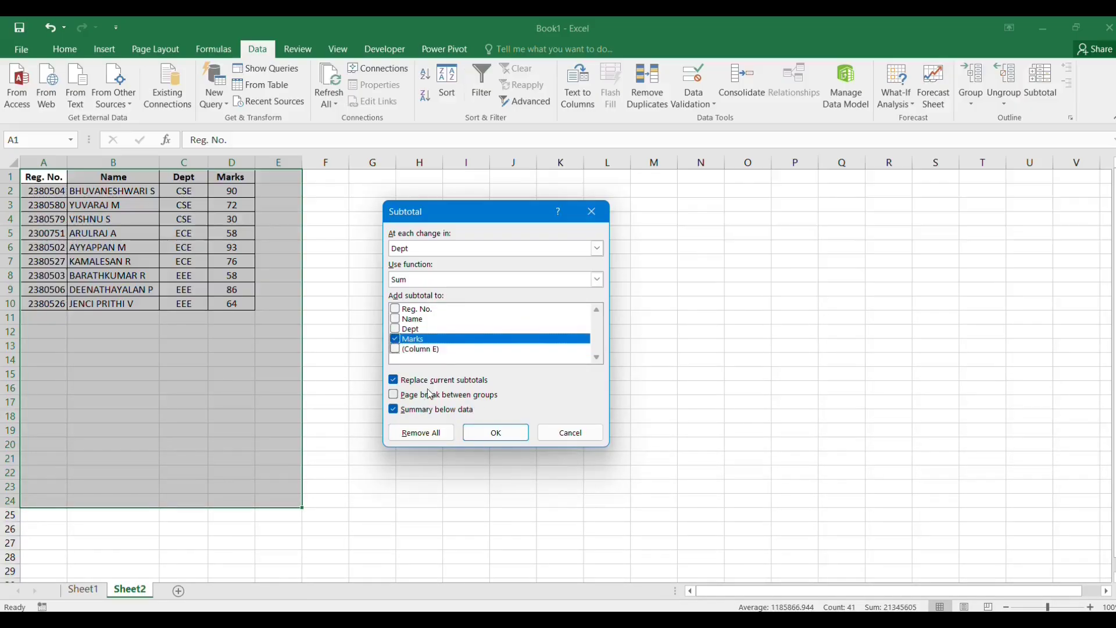
click(496, 433)
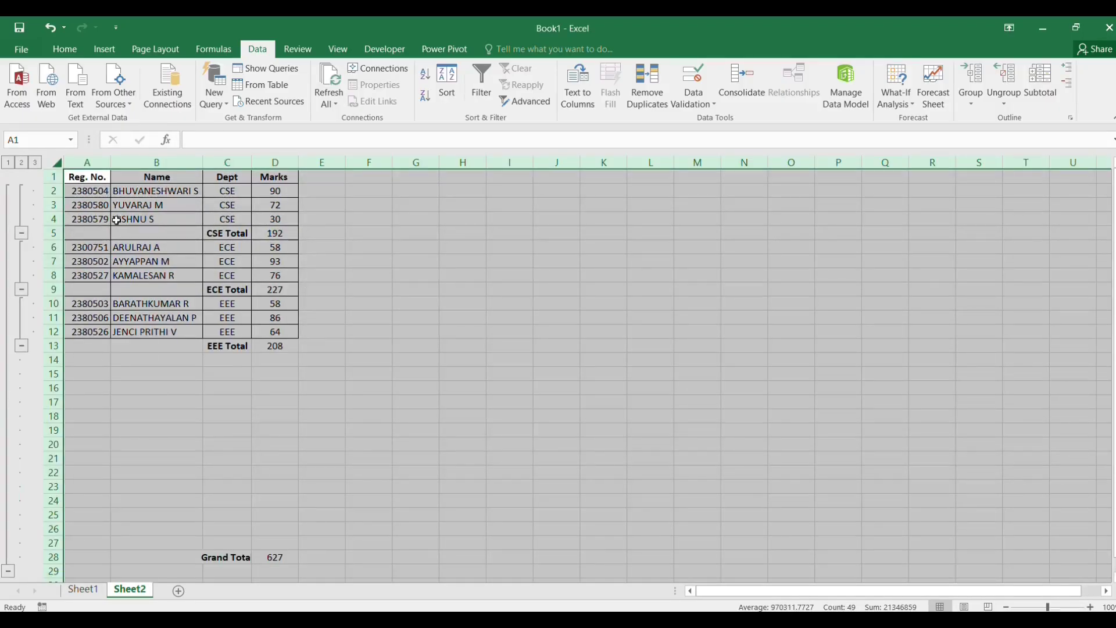
click(410, 305)
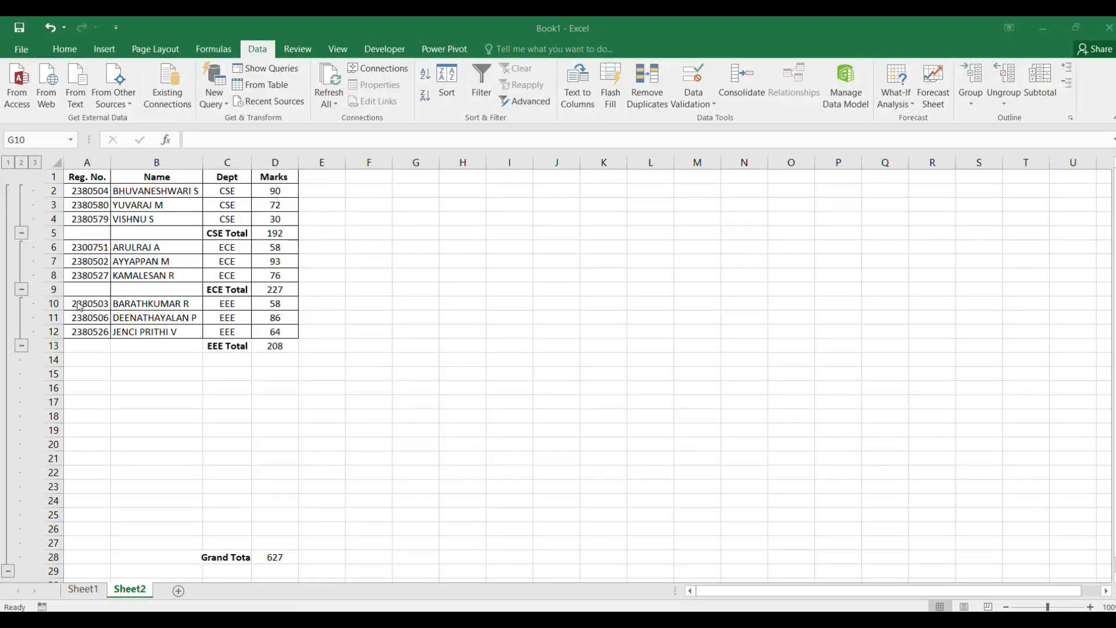
Step: Collapse the CSE, ECE and EEE subtotal groups one by one, and expand all three again
click(21, 233)
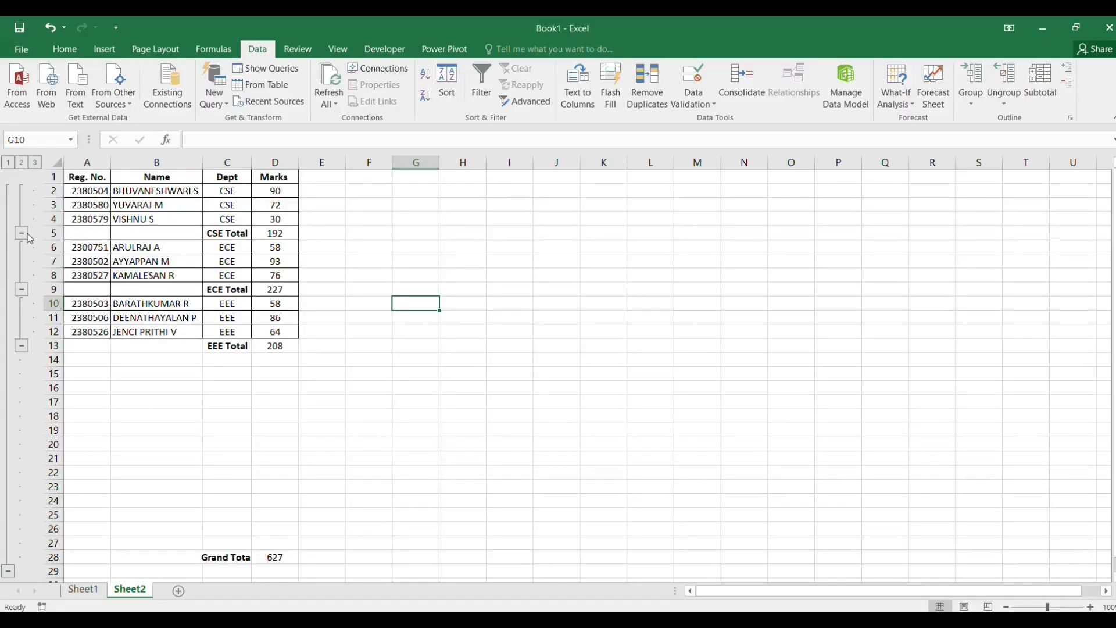
click(24, 234)
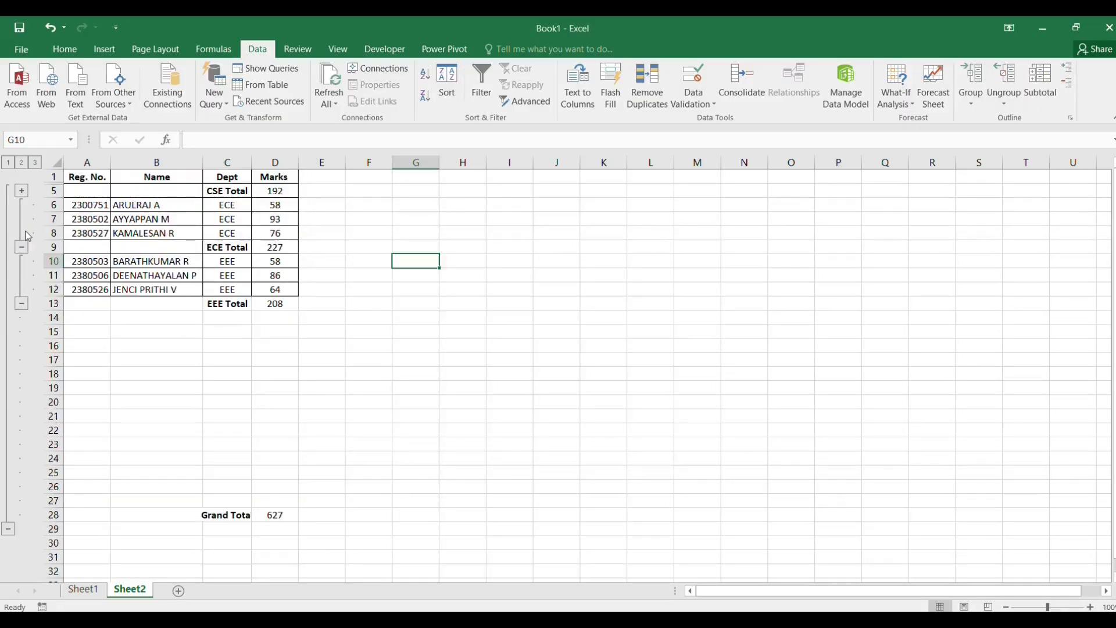
click(21, 248)
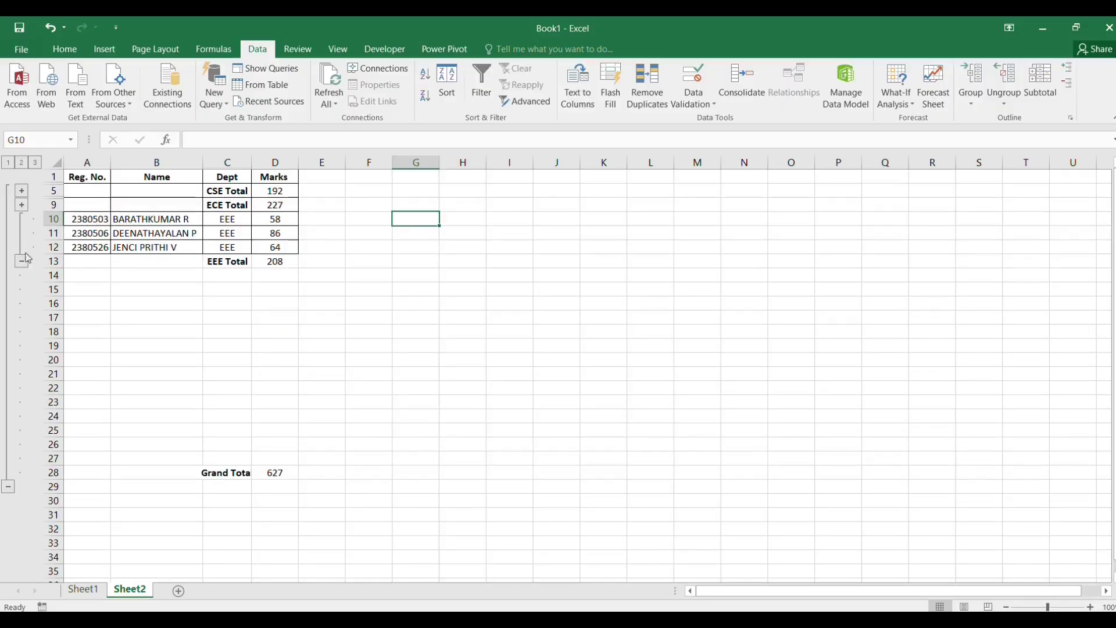
click(22, 261)
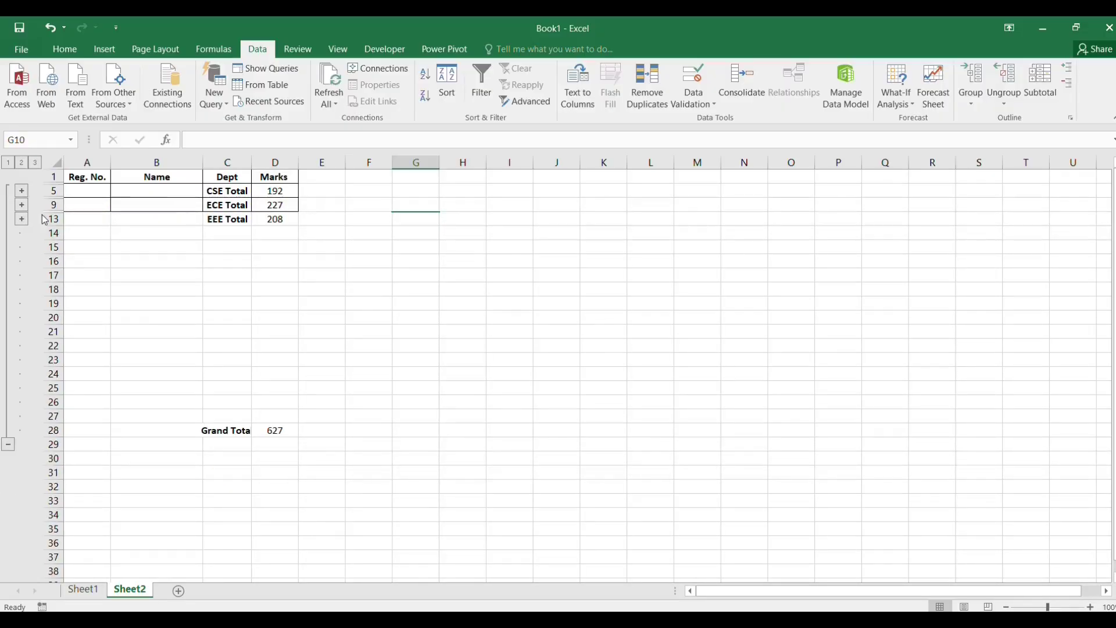
click(22, 191)
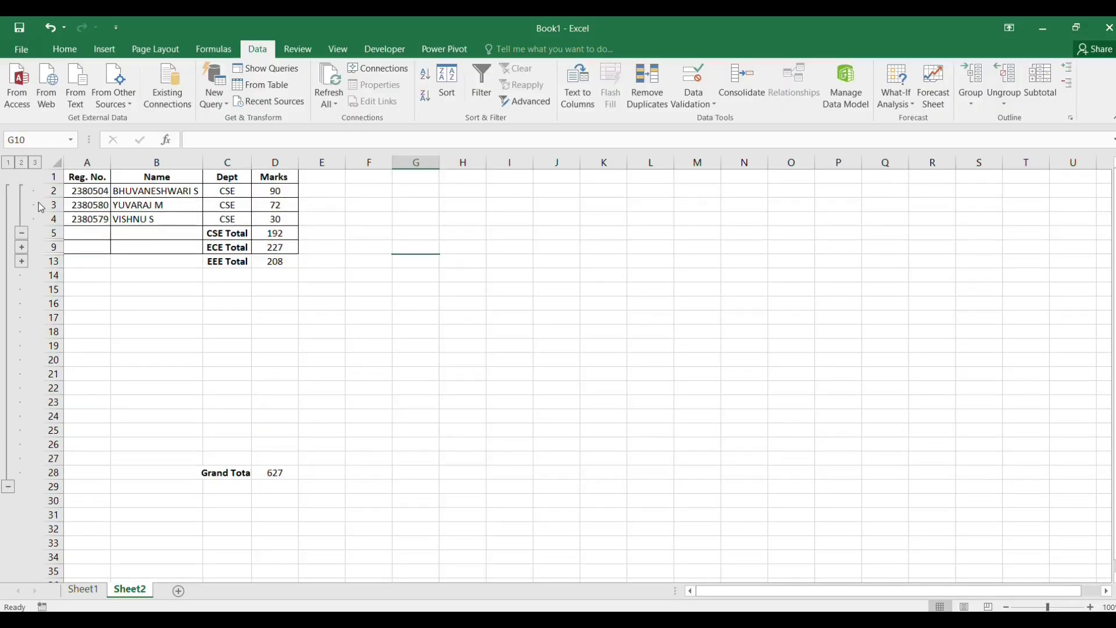
click(22, 247)
click(22, 303)
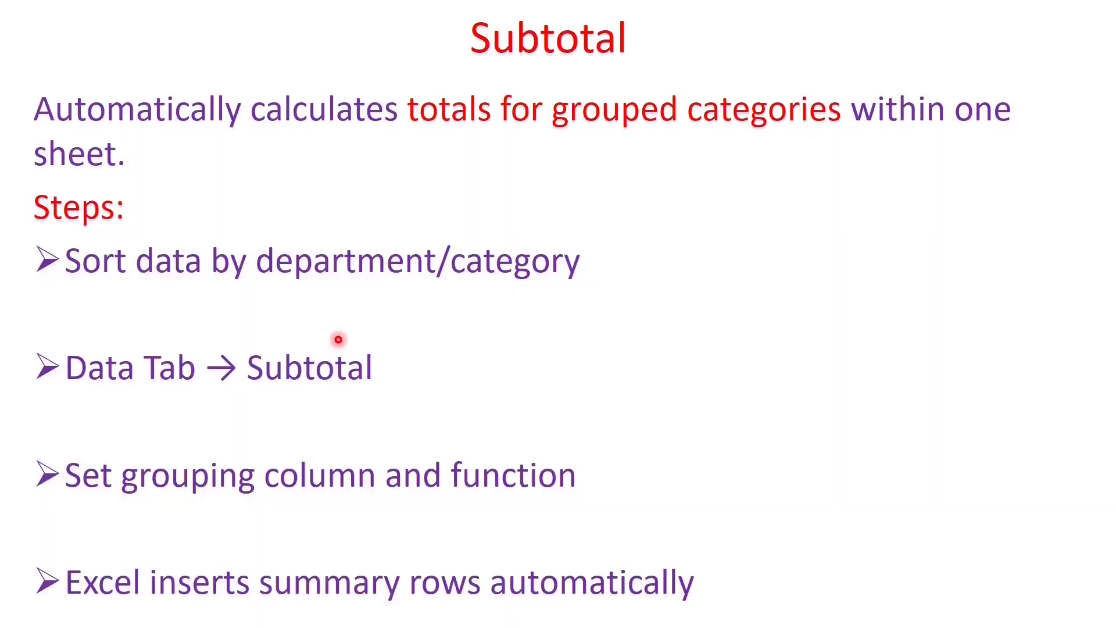
key(Right)
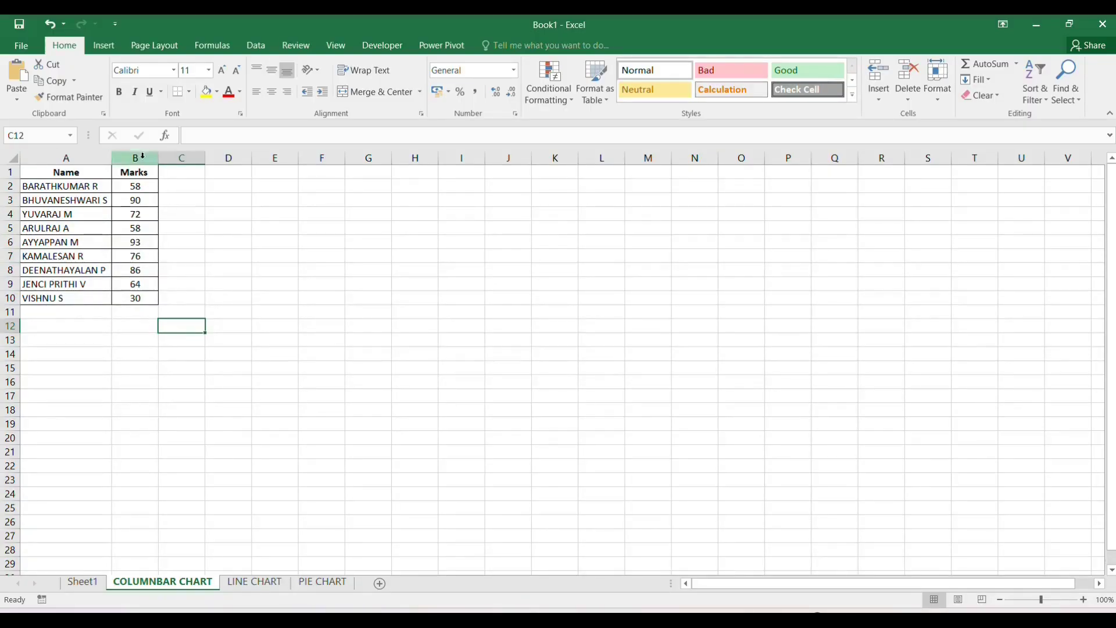
Step: Insert a 2-D clustered column chart from the Name and Marks data in A1:B10 of the COLUMNBAR CHART sheet
click(67, 157)
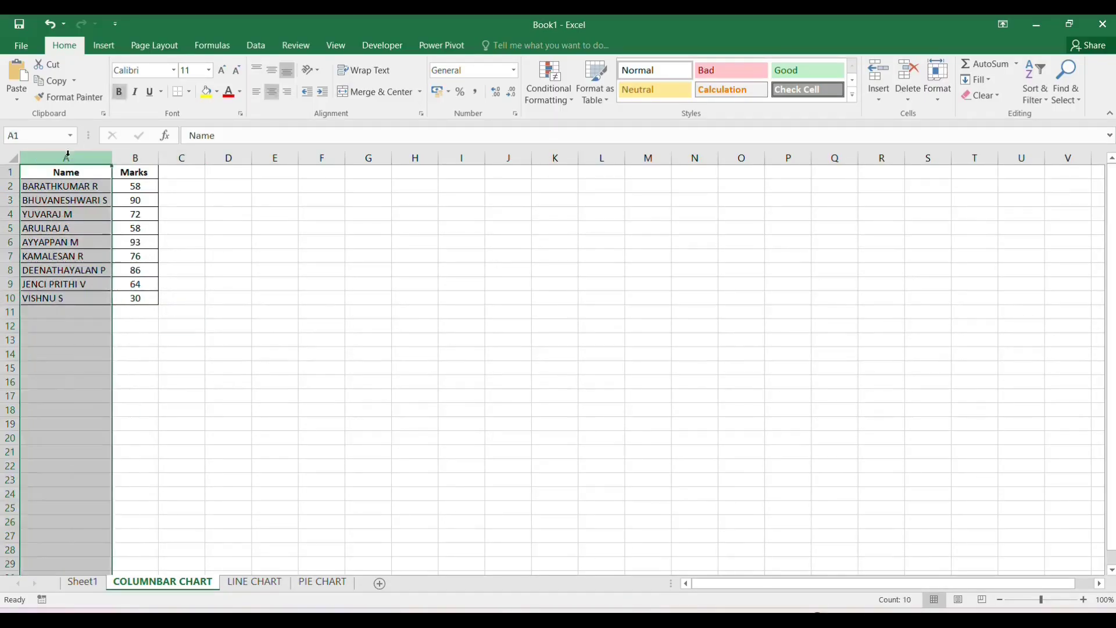
click(144, 155)
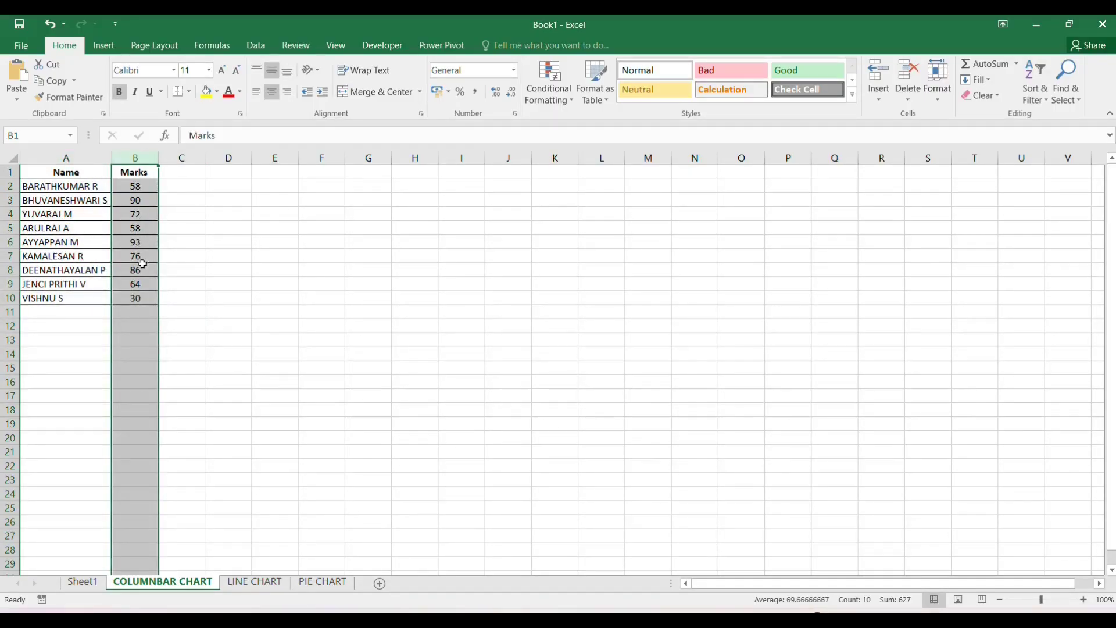
click(191, 275)
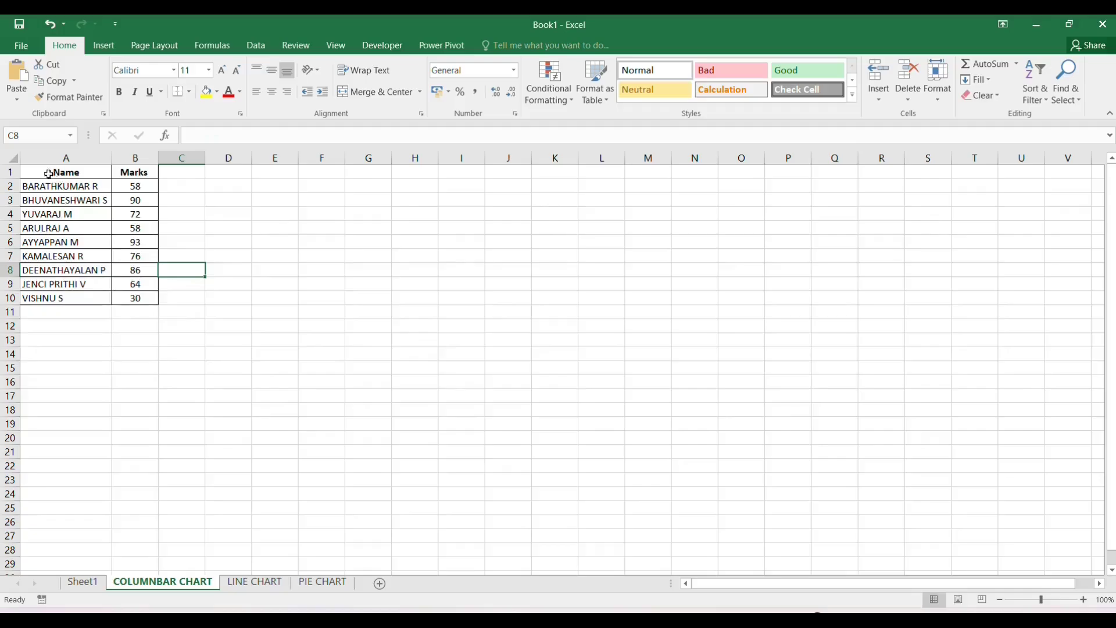
drag(58, 172, 125, 298)
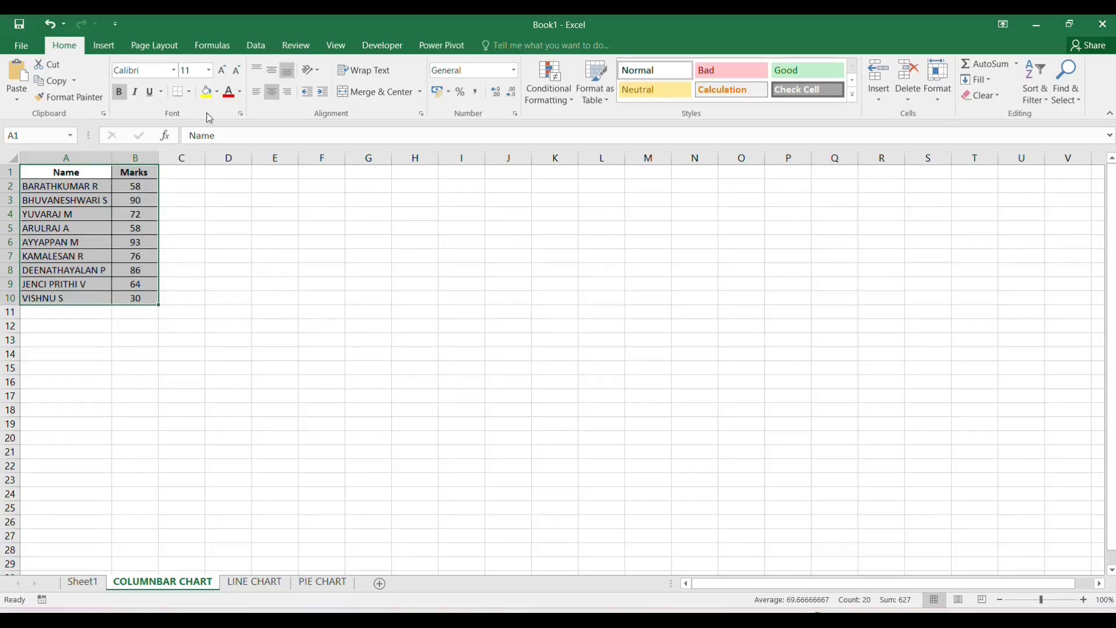
click(105, 46)
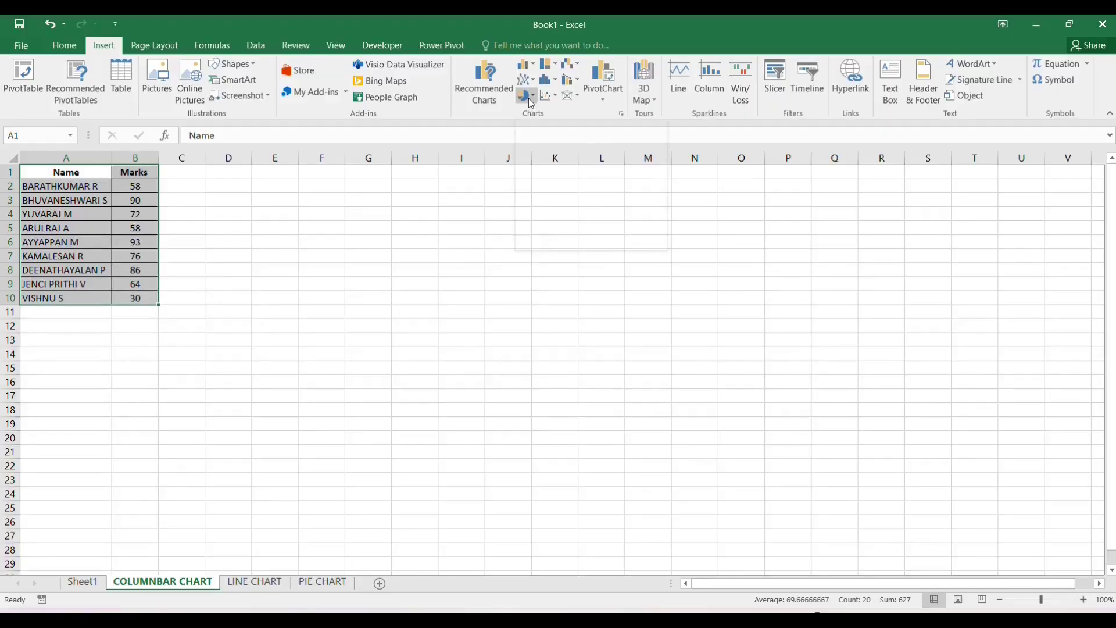
click(527, 68)
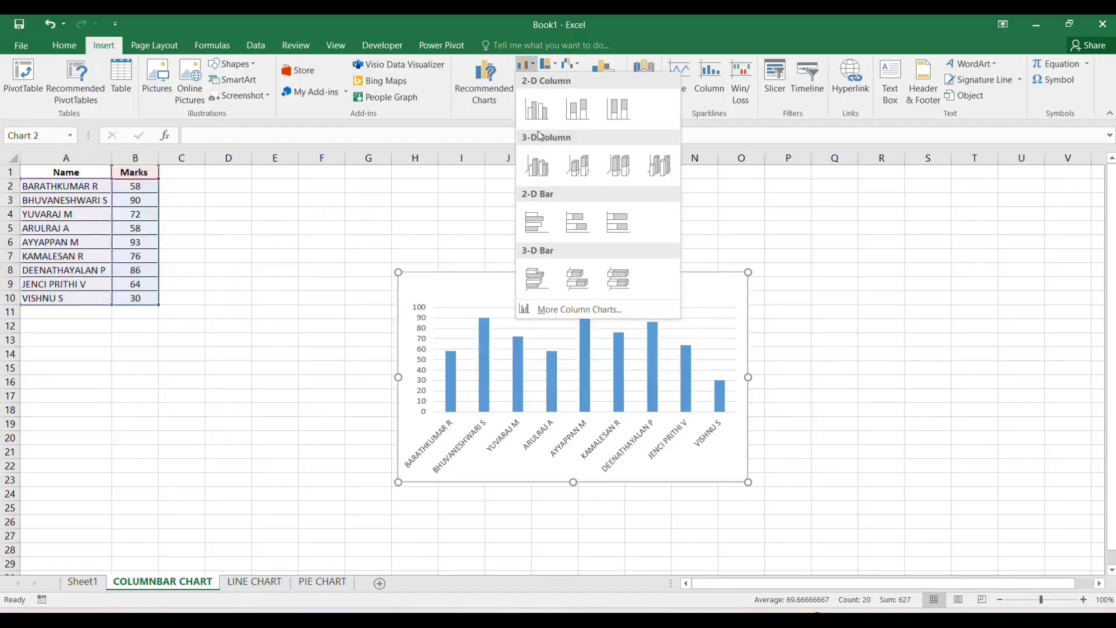
click(536, 109)
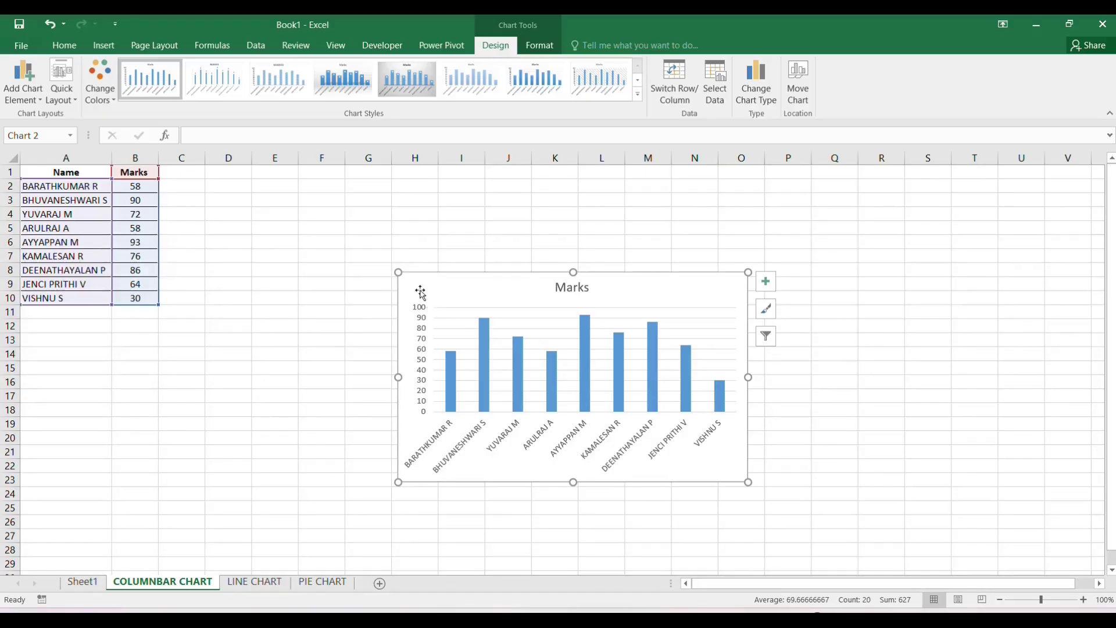
Step: Apply the second chart style, with value labels, to the Marks chart and change its type to Clustered Bar
click(231, 86)
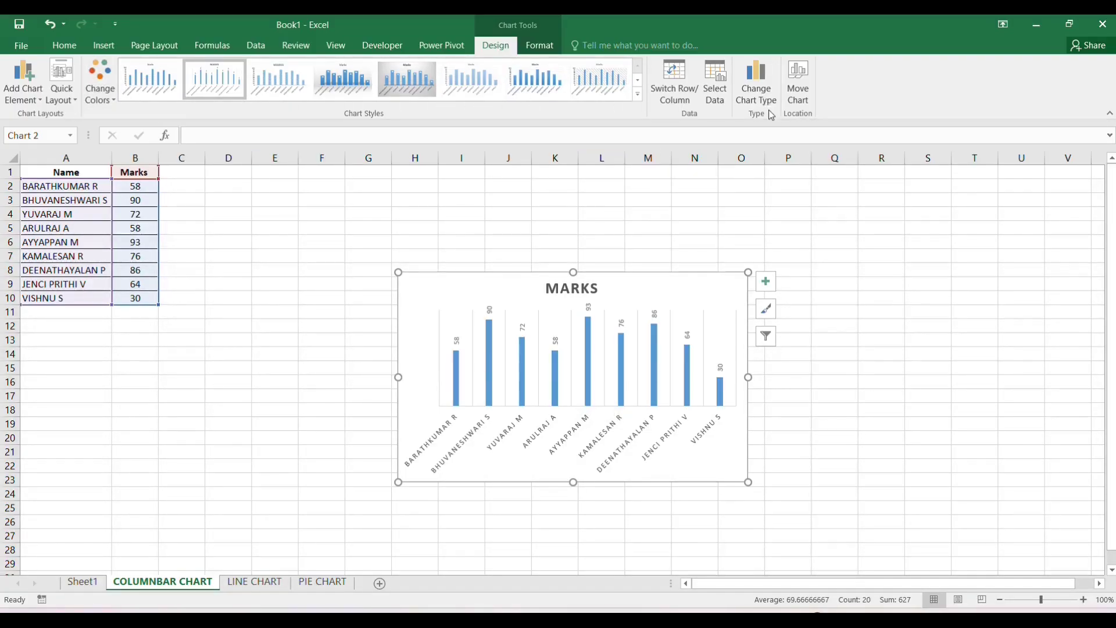
click(754, 83)
mouse_move(597, 261)
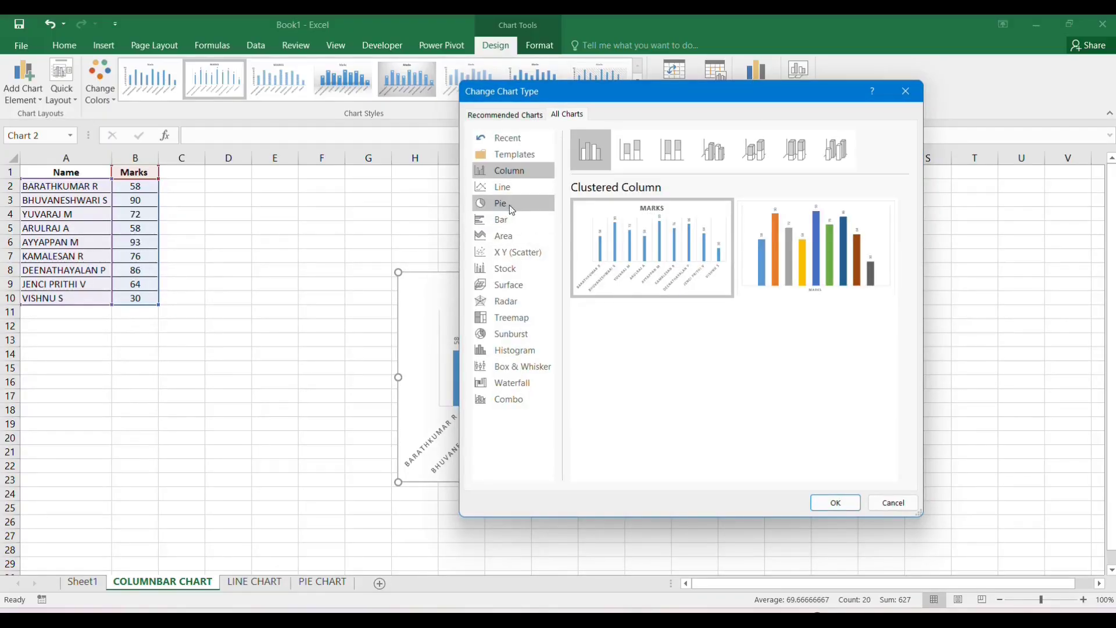
click(503, 225)
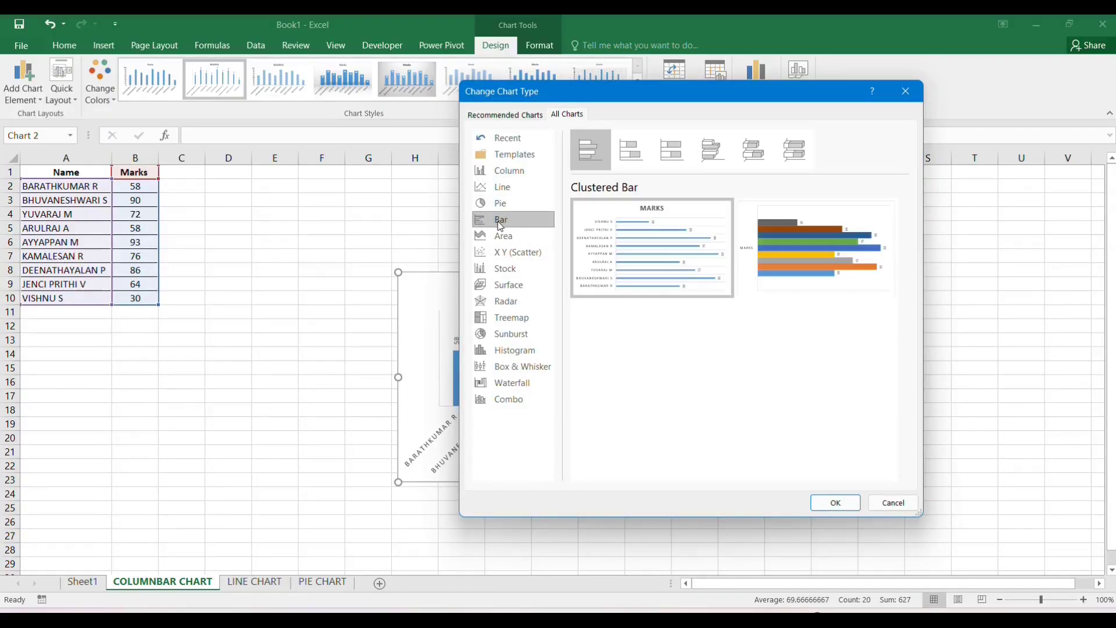
click(835, 501)
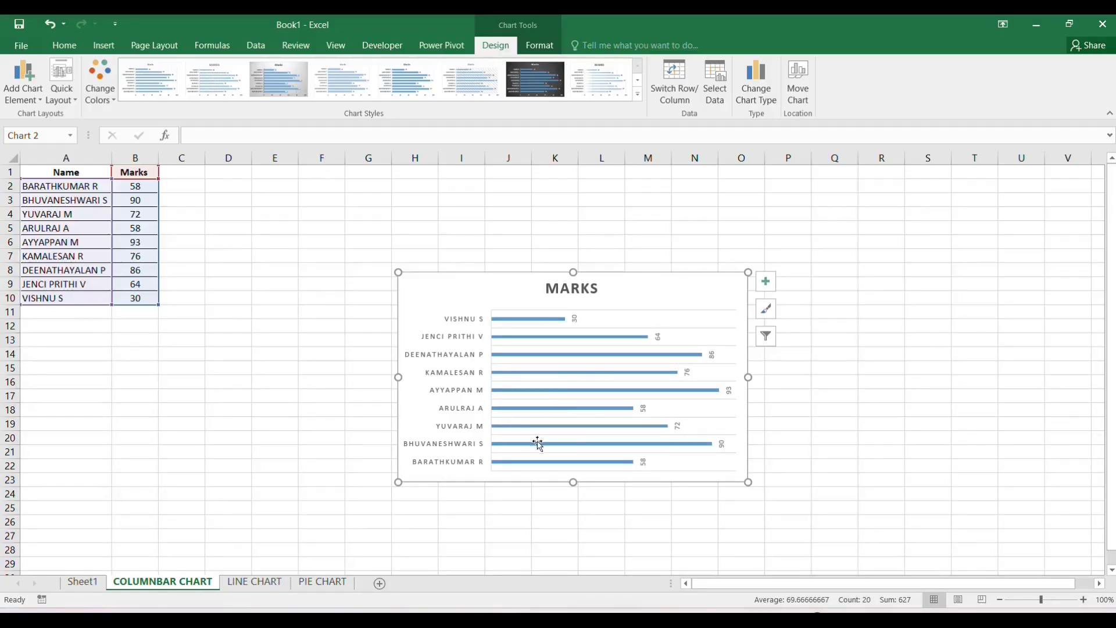
Step: Insert a basic 2-D line chart from Month and Sales (A1:B13) on the LINE CHART sheet, using the grey-background style with round labelled markers
click(255, 581)
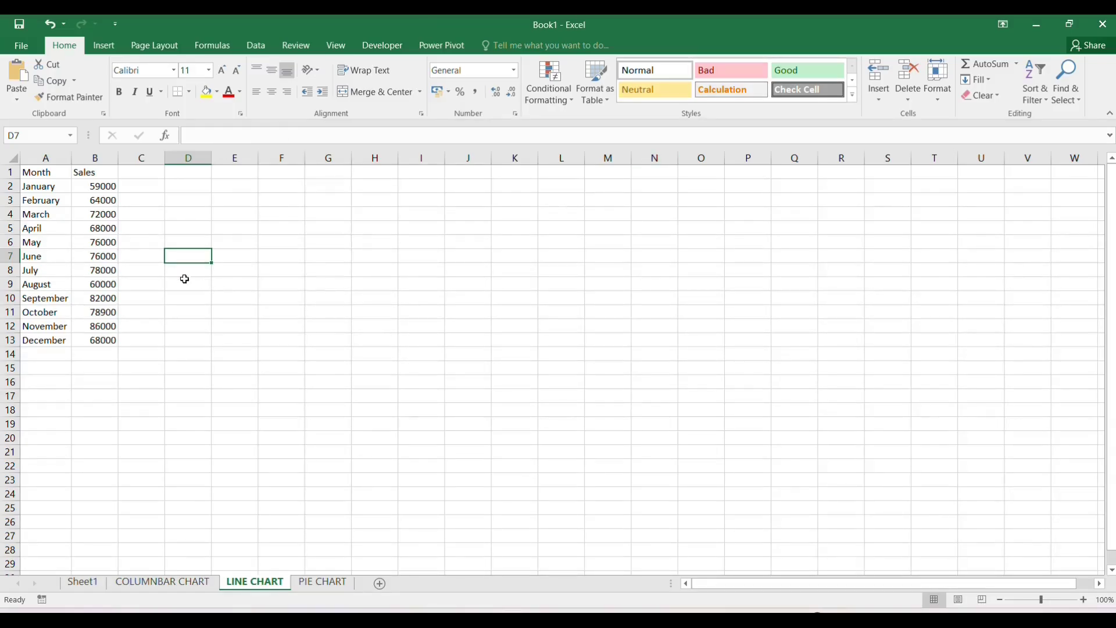
drag(35, 173, 105, 343)
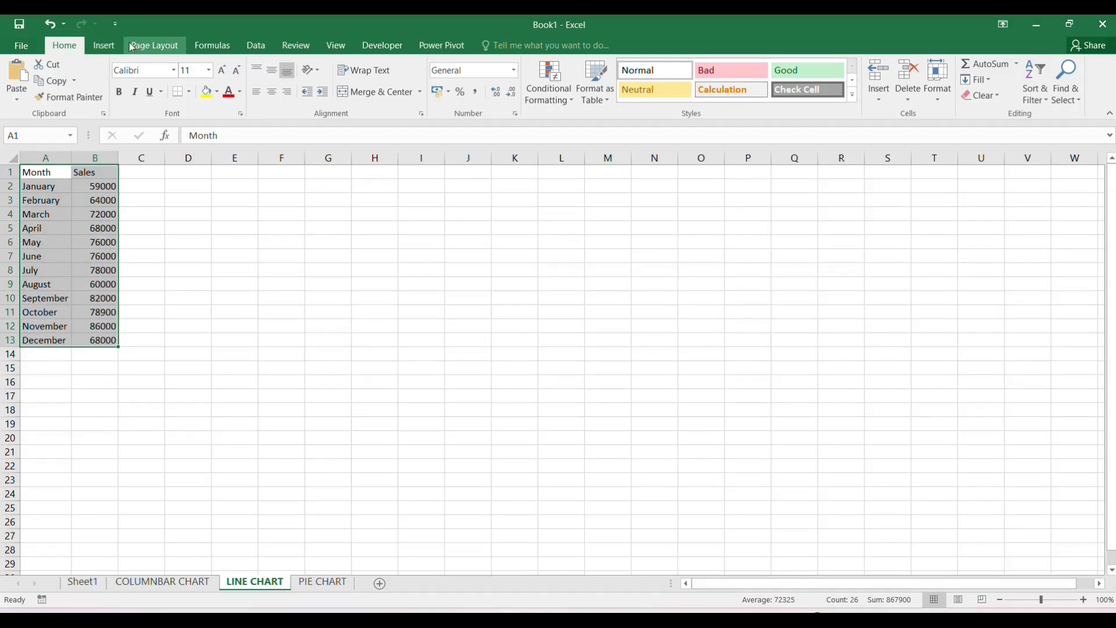
click(105, 47)
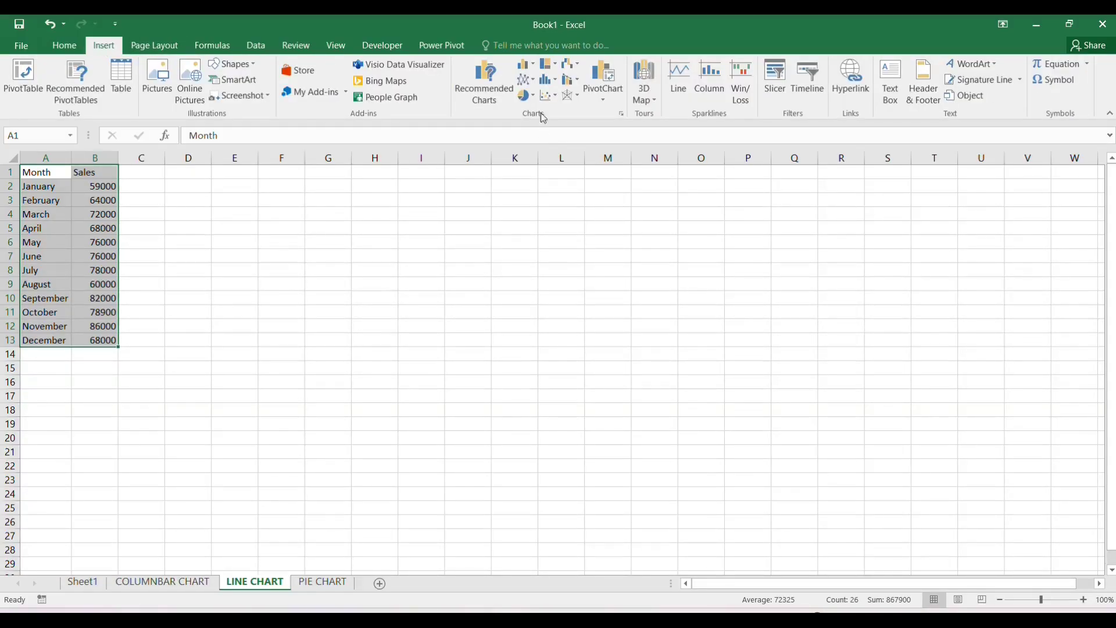
click(531, 81)
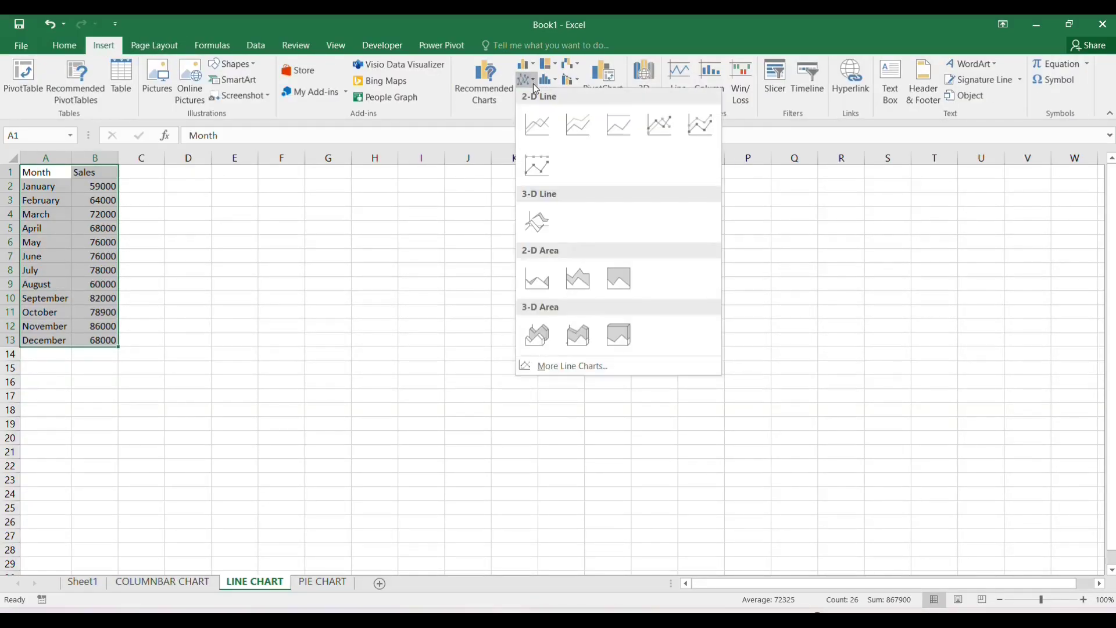
click(538, 127)
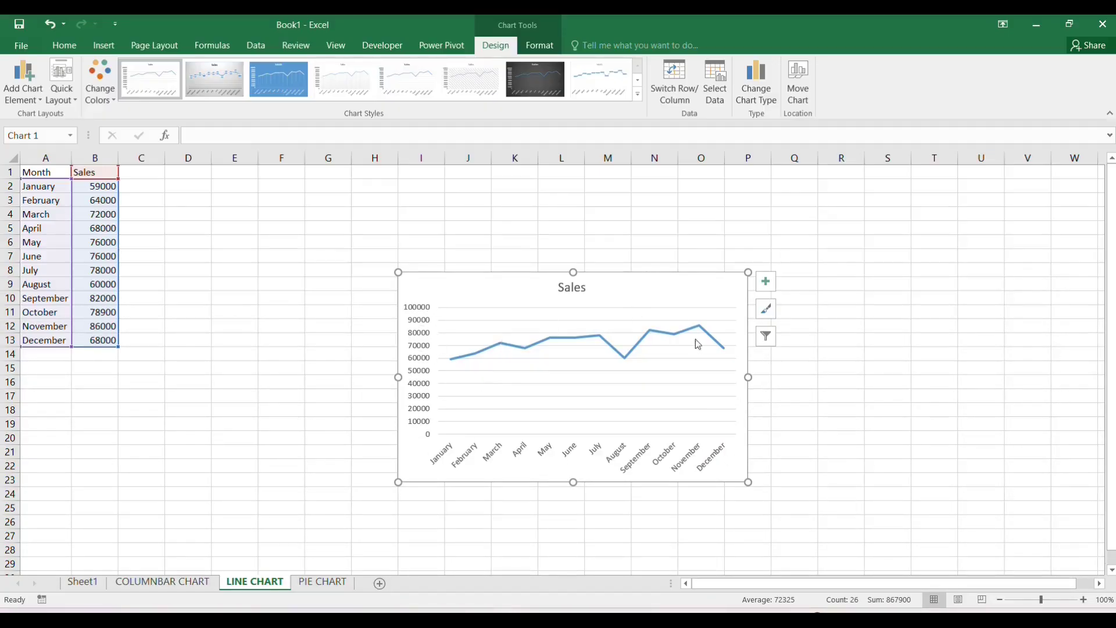
click(344, 78)
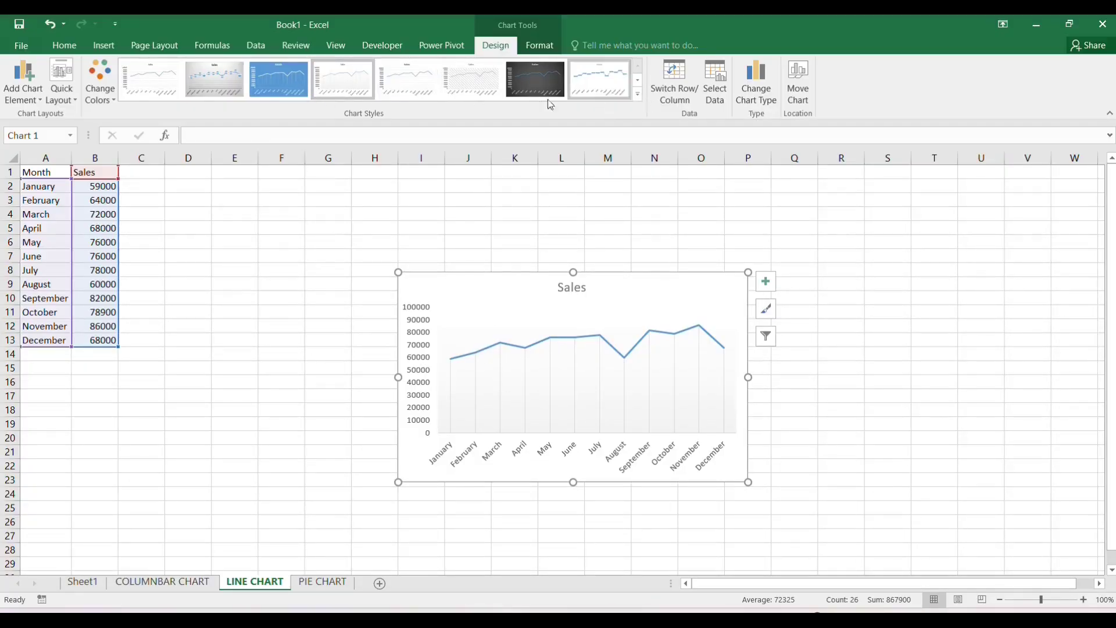
click(216, 86)
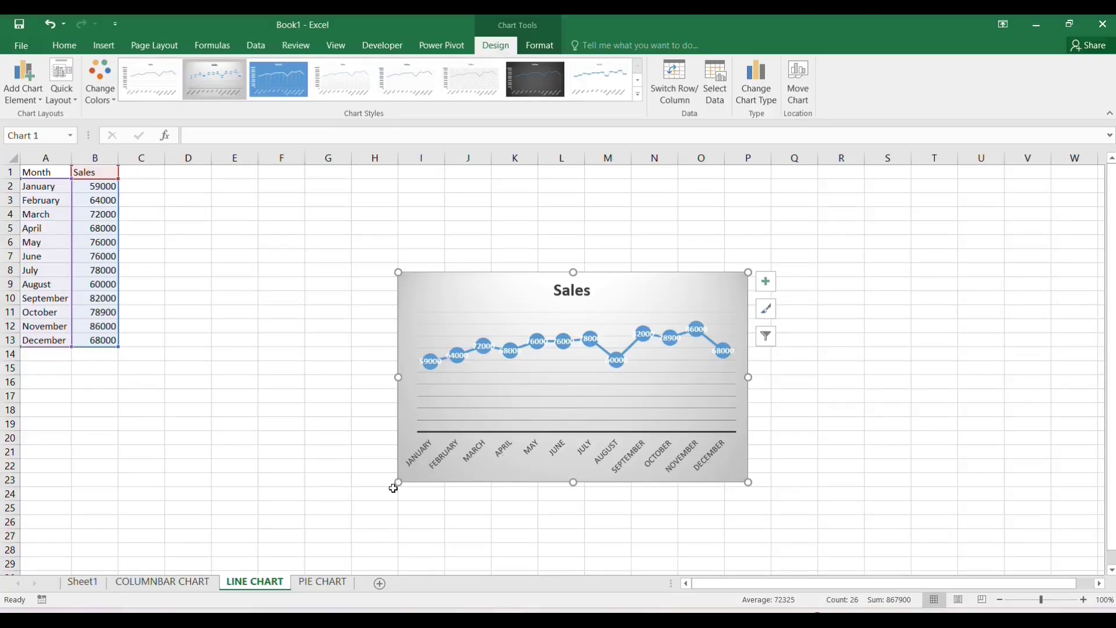
Step: Insert a 2-D pie chart from A1:B6 on the PIE CHART sheet and apply the grey-background style with percentage labels
click(322, 582)
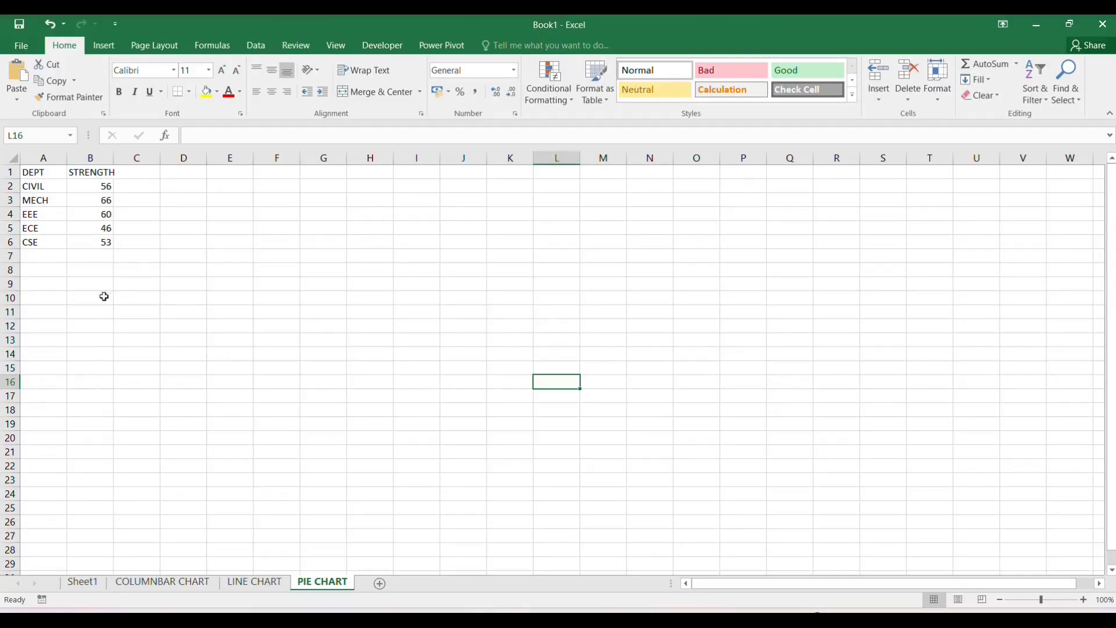
drag(41, 171, 105, 241)
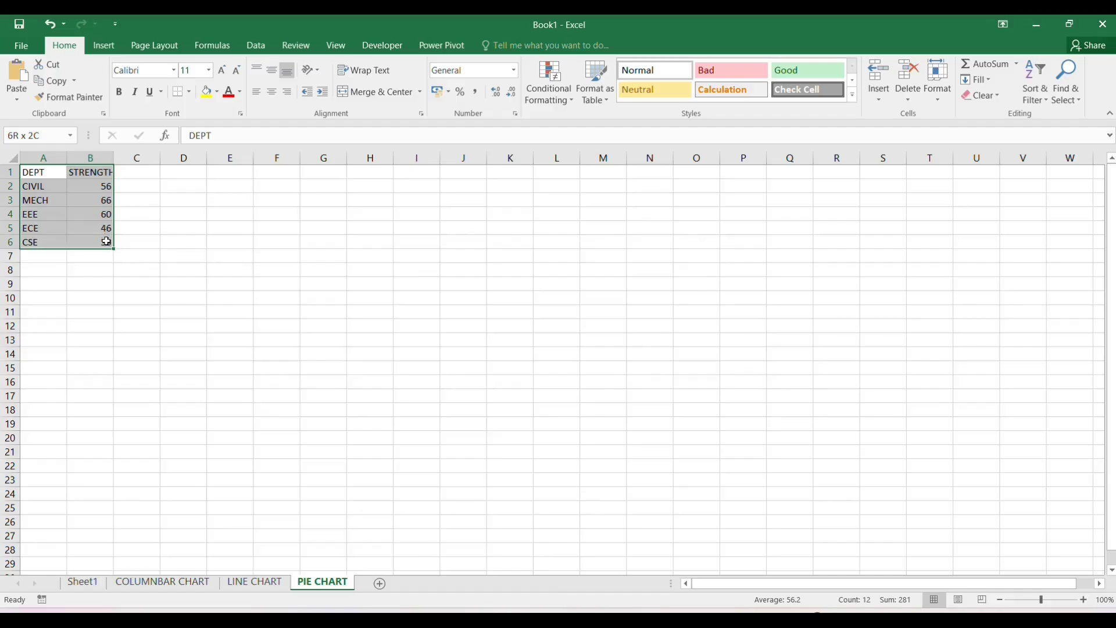
click(103, 46)
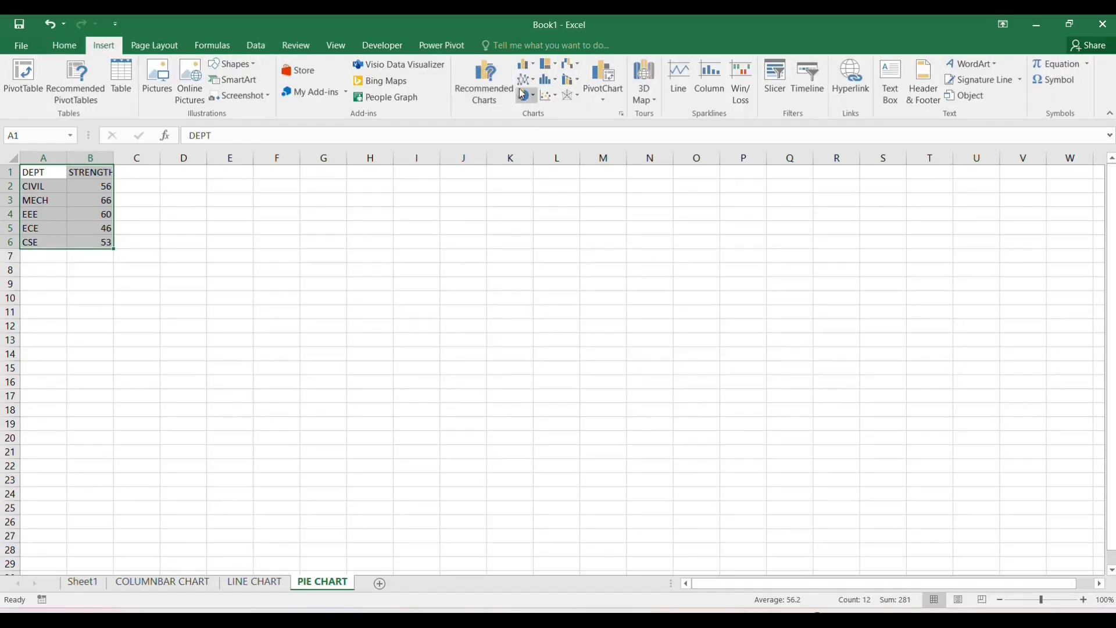
click(534, 100)
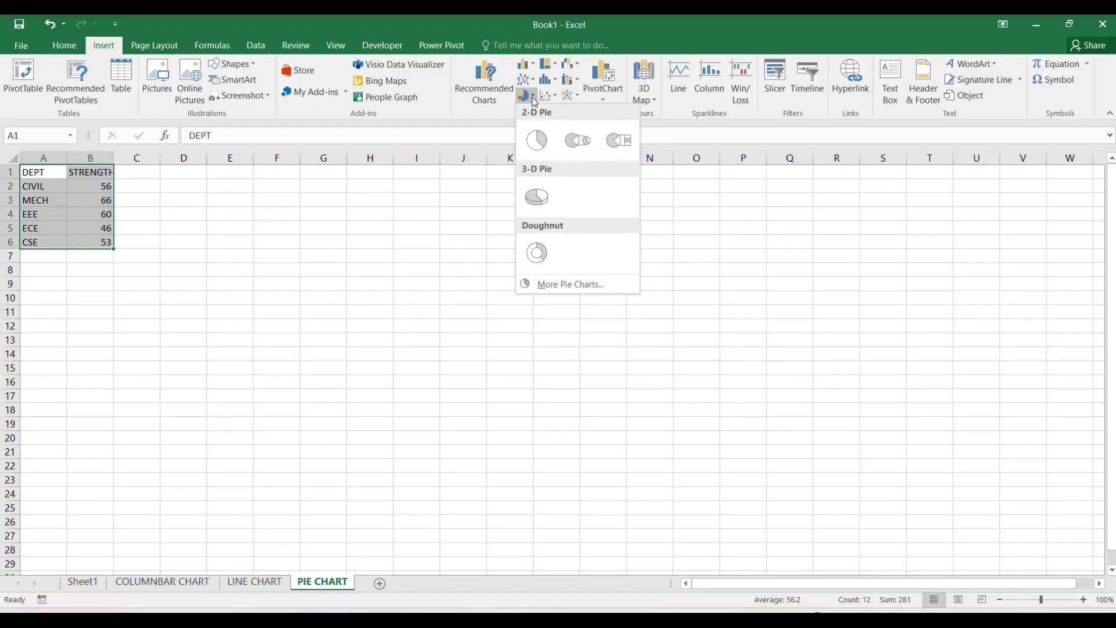
click(536, 151)
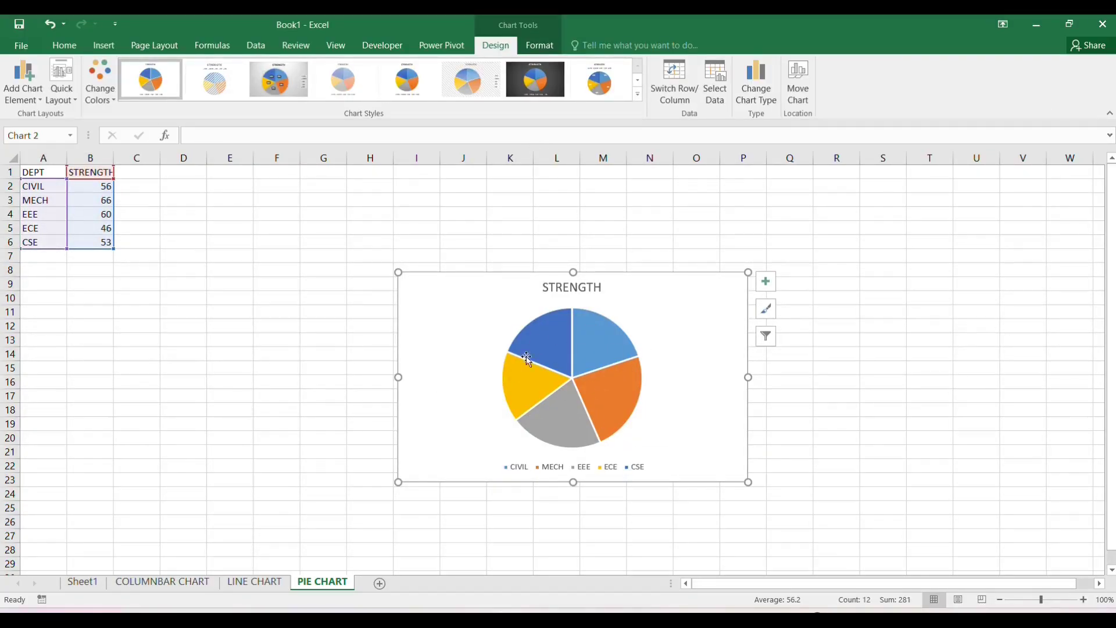
click(283, 80)
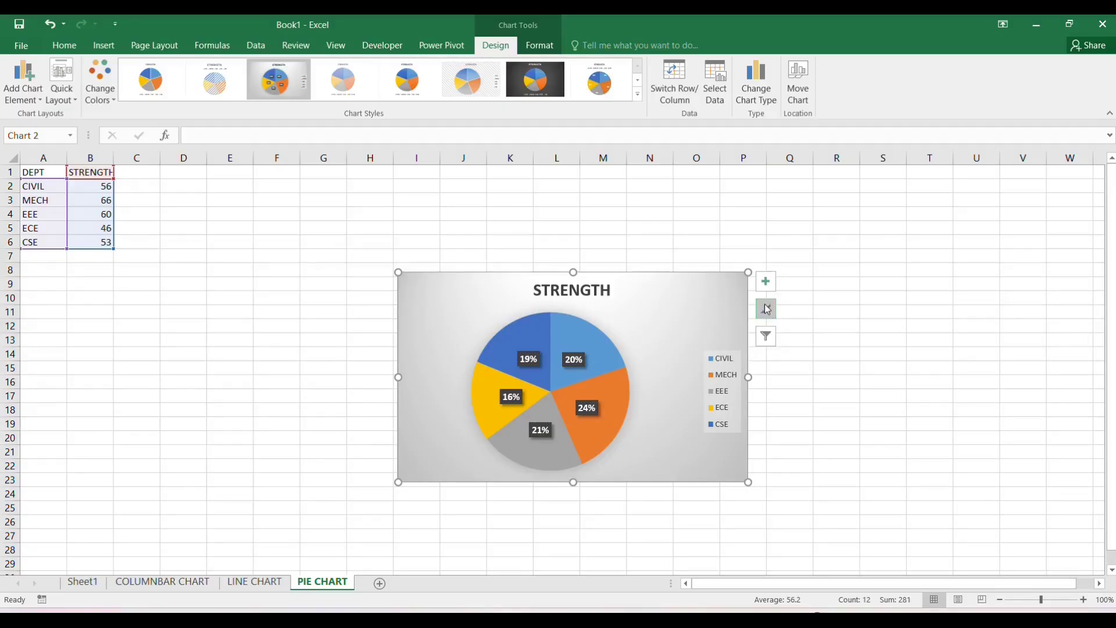
click(546, 294)
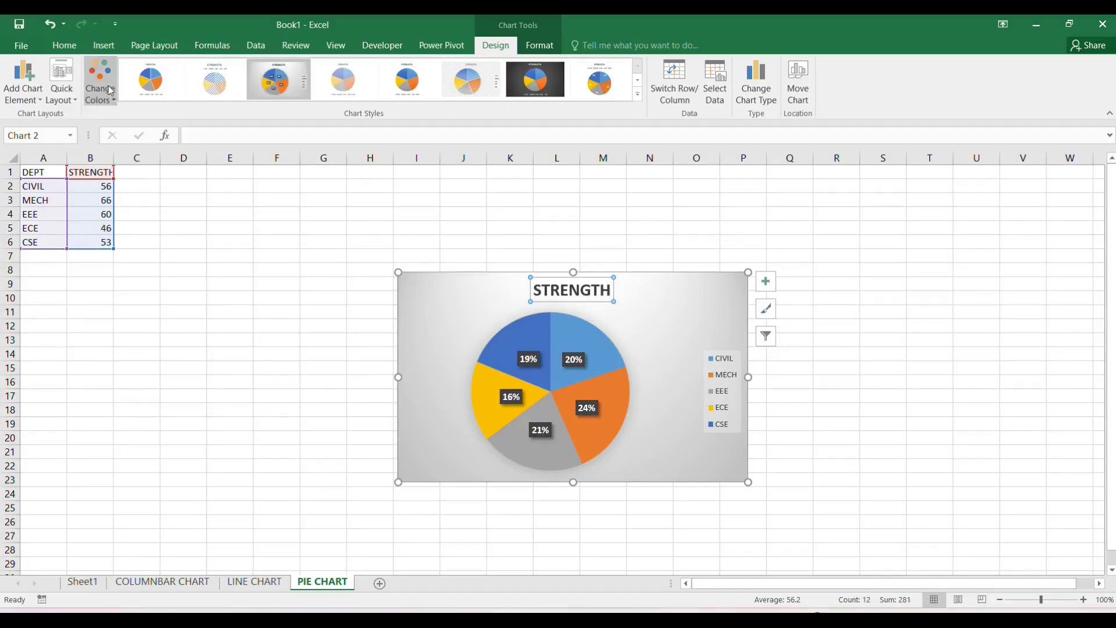
drag(669, 307, 510, 270)
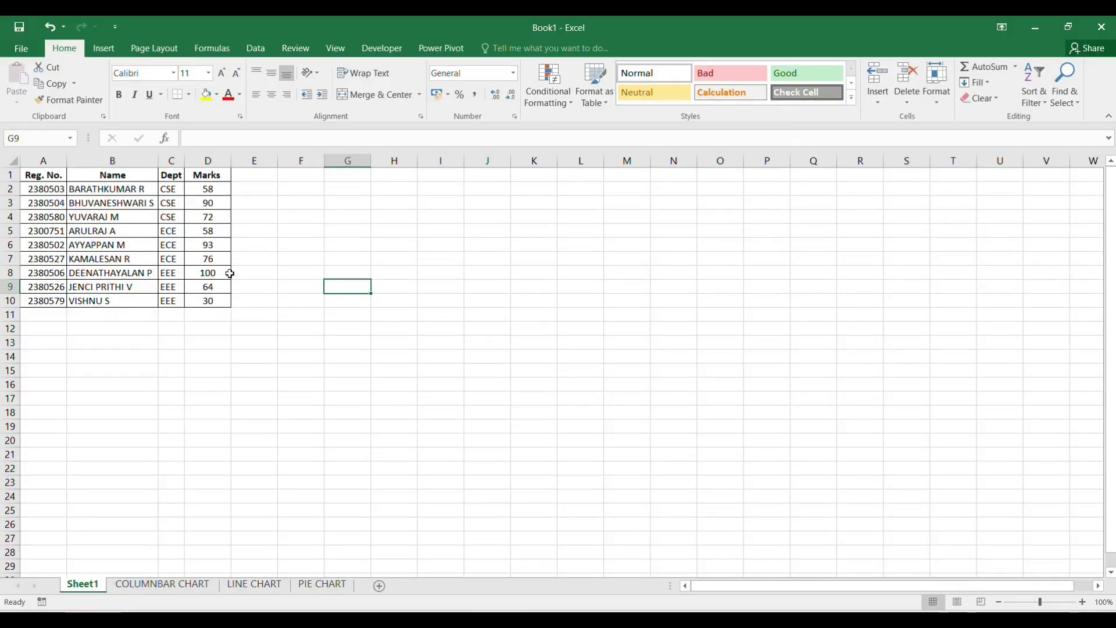
Step: Draw a rounded rectangle about 7.6 cm wide and 0.5 cm high over the student record in row 8 of Sheet1
click(32, 273)
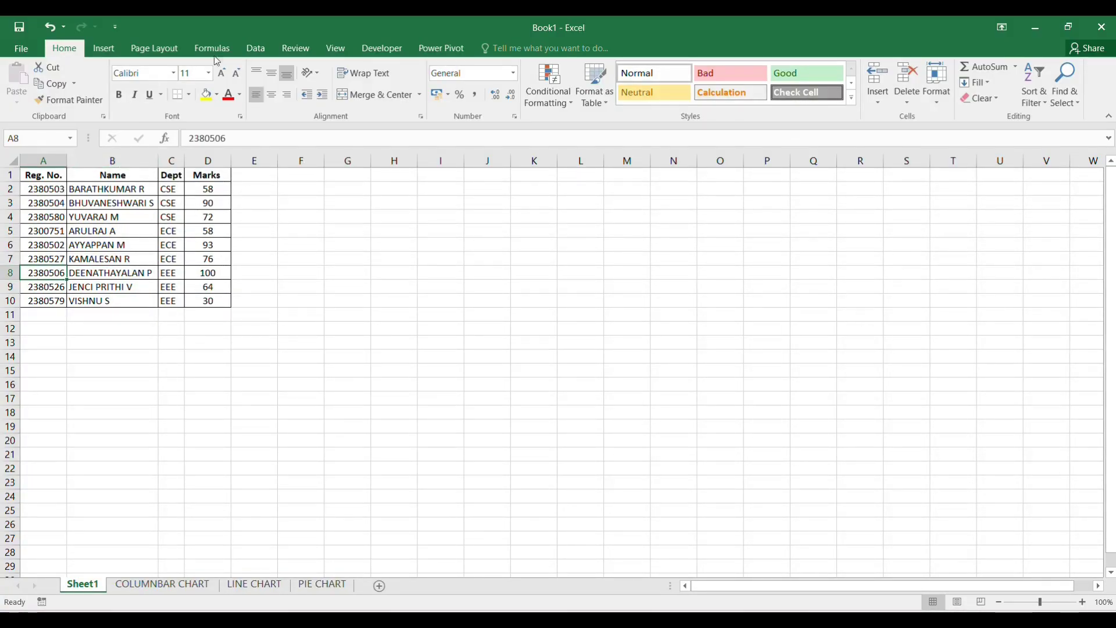
click(105, 54)
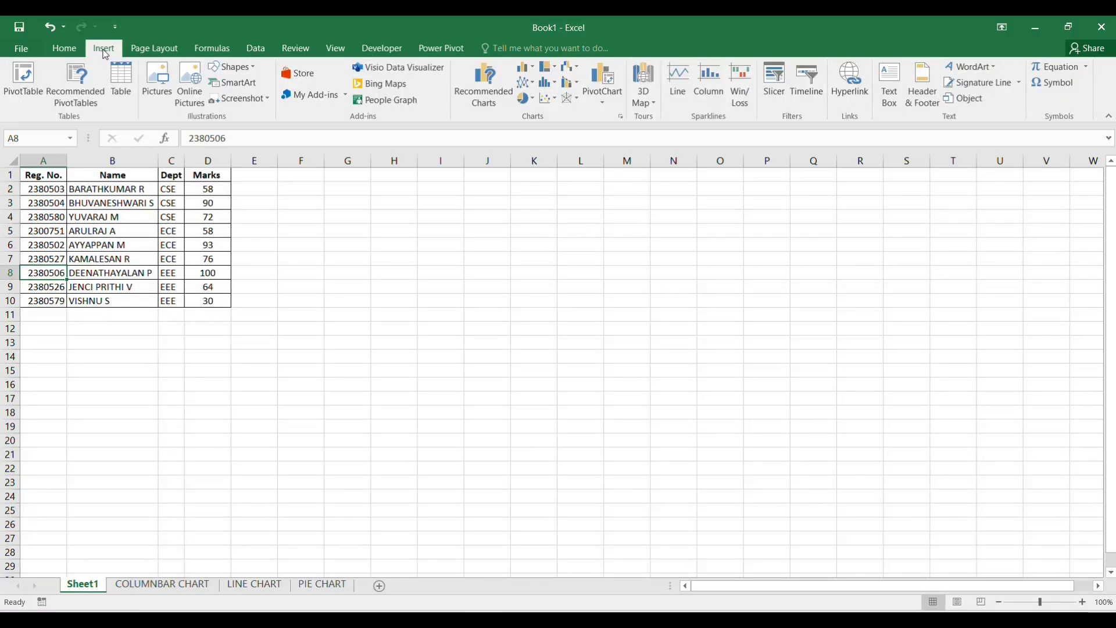
click(254, 68)
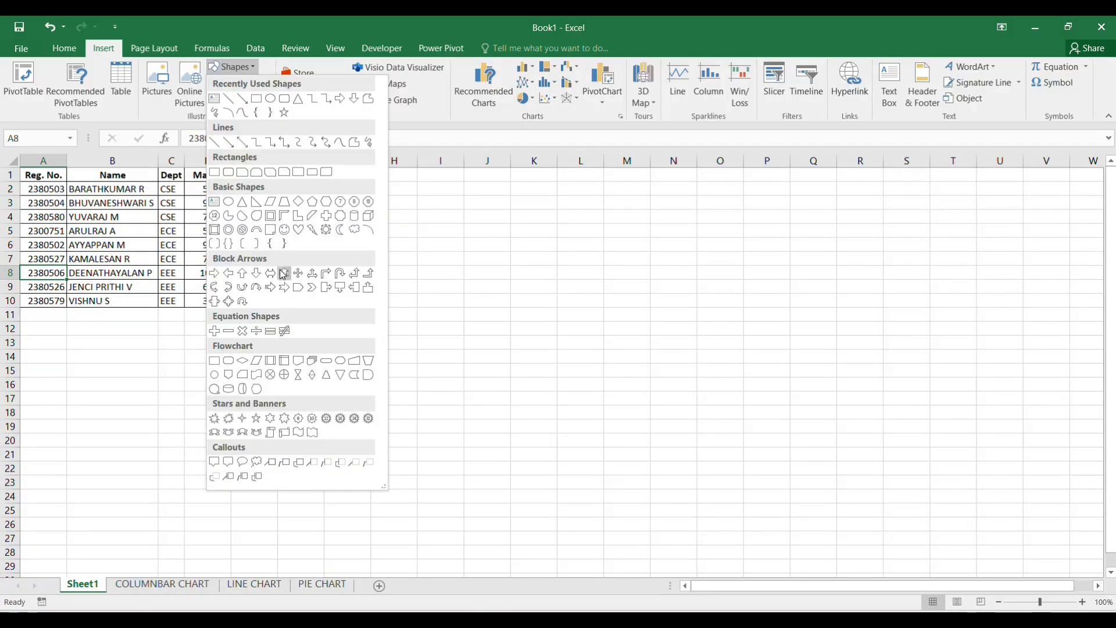
click(229, 173)
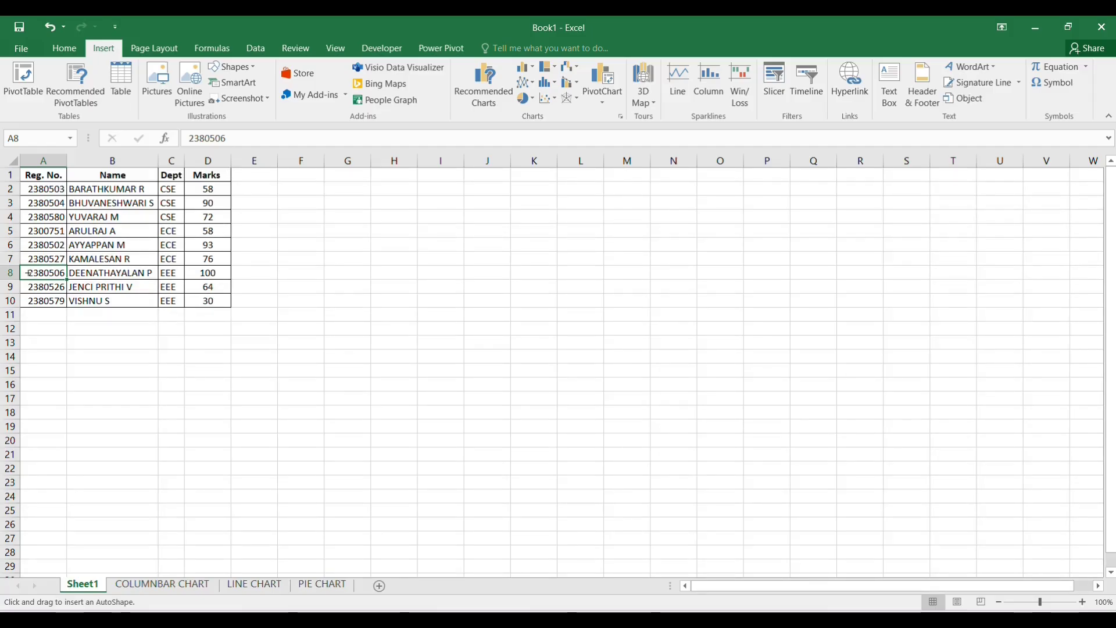
mouse_move(24, 265)
mouse_down()
mouse_move(105, 281)
mouse_move(233, 280)
mouse_up()
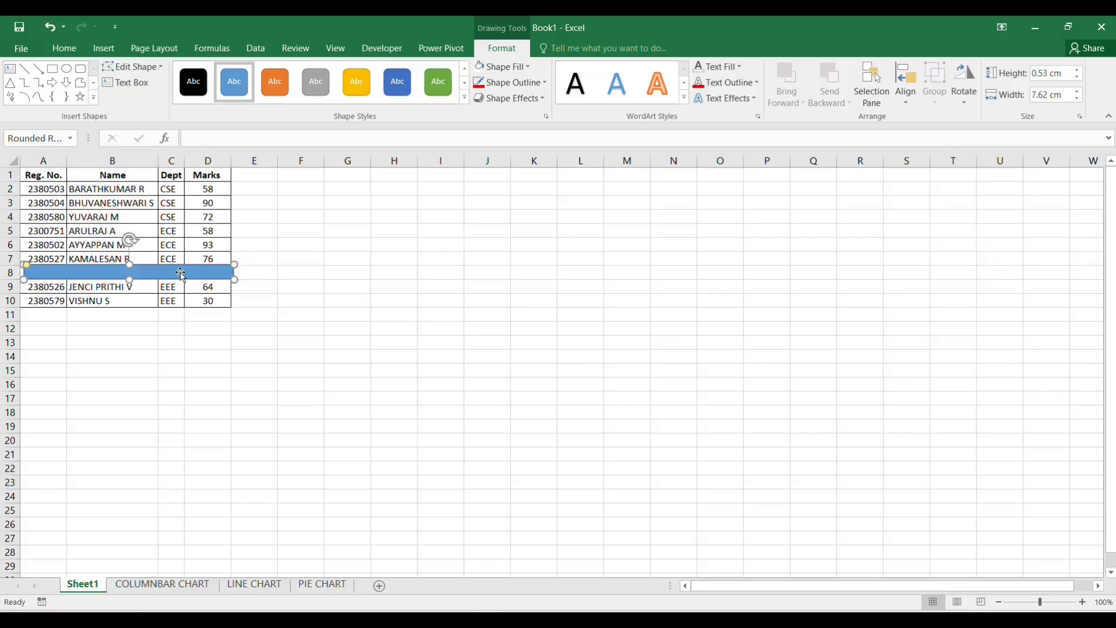
Step: Set the rounded rectangle over row 8 to No fill
right_click(181, 272)
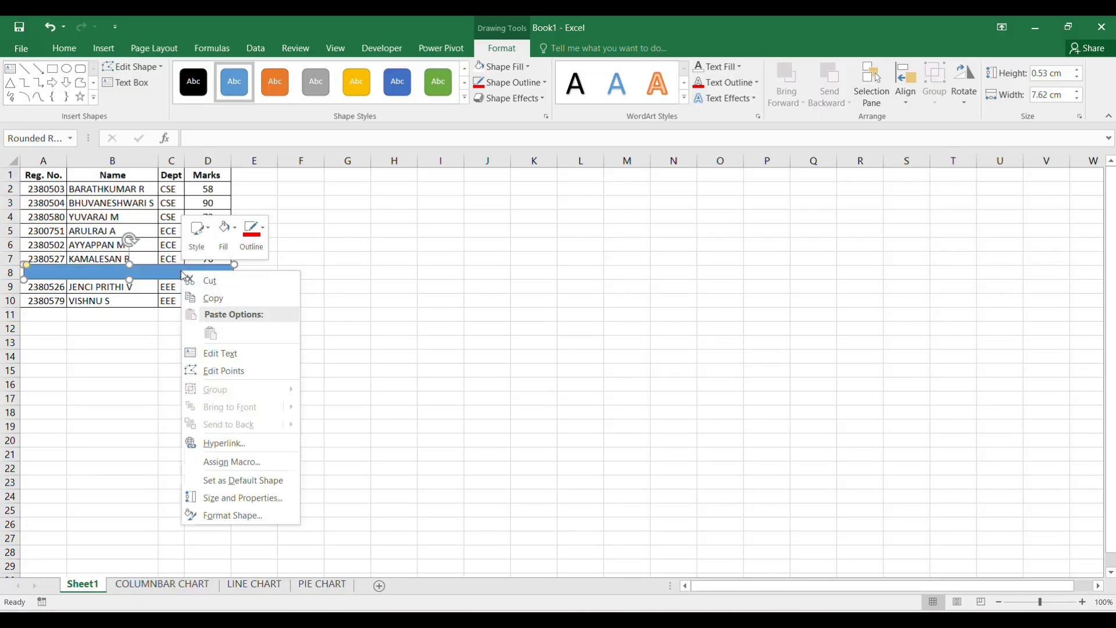
click(233, 517)
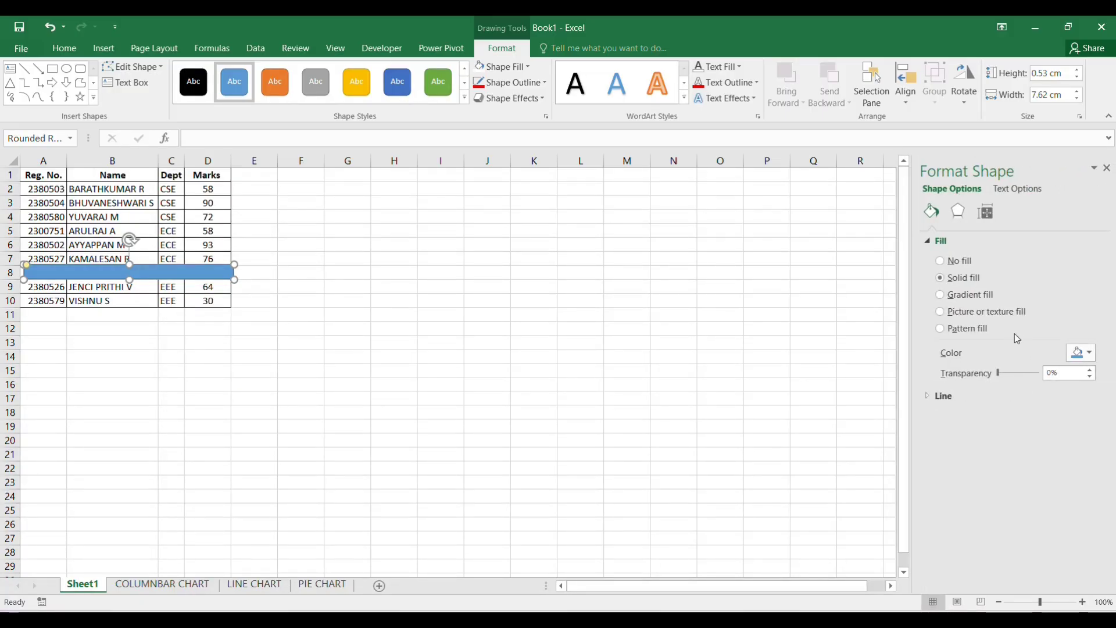
click(951, 263)
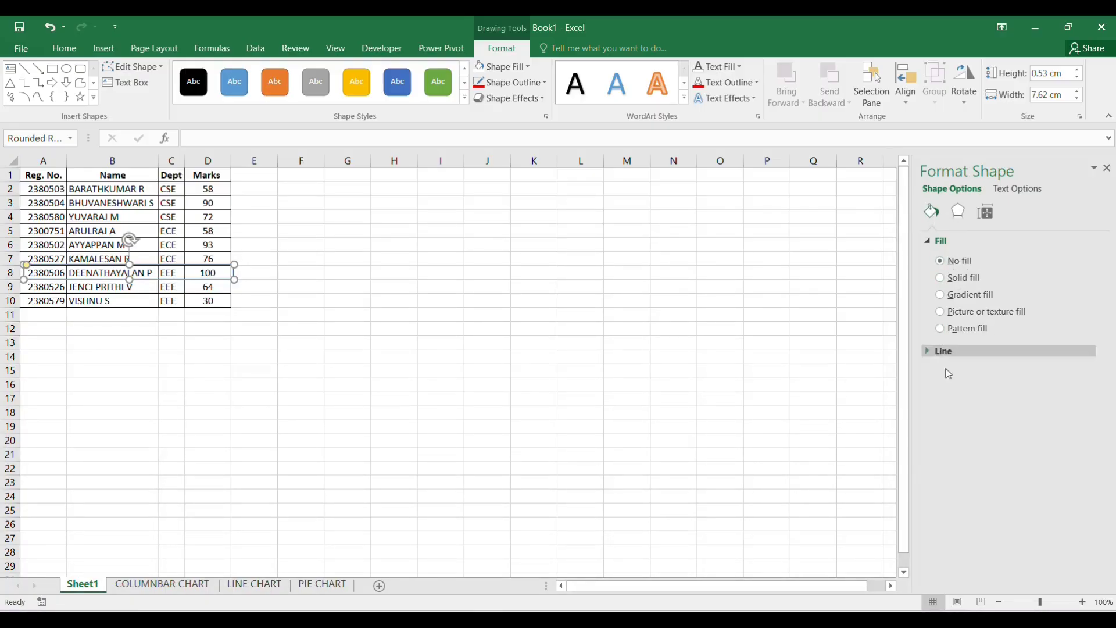
click(283, 272)
click(193, 274)
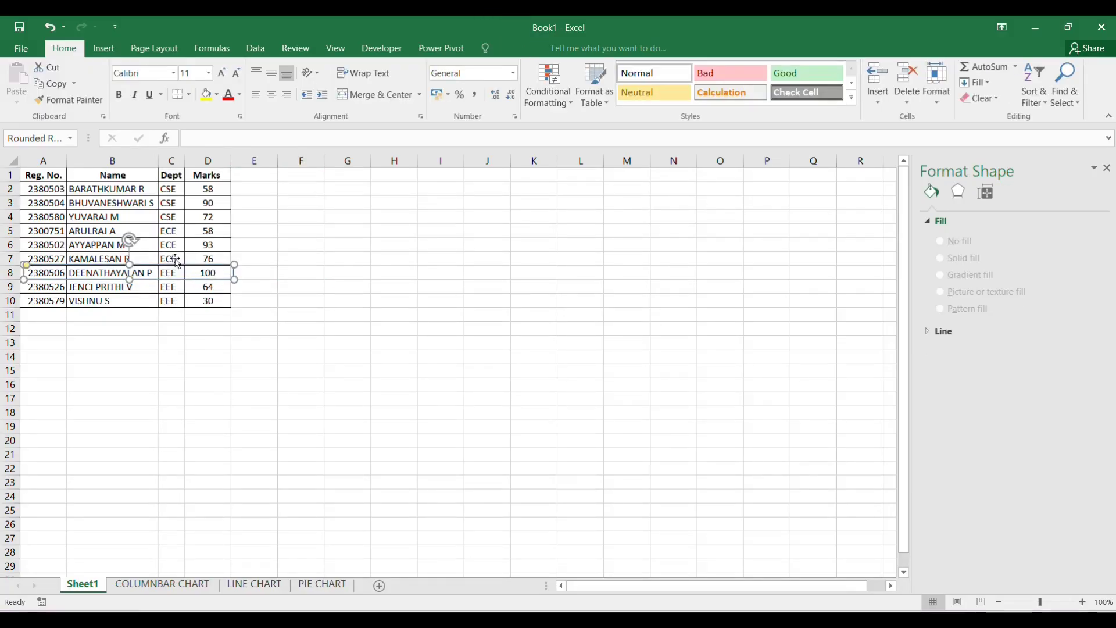
Step: Nudge the unfilled rounded rectangle slightly down so it frames the row 8 record, and deselect it
mouse_move(186, 269)
mouse_down()
mouse_move(238, 270)
mouse_move(185, 272)
mouse_up()
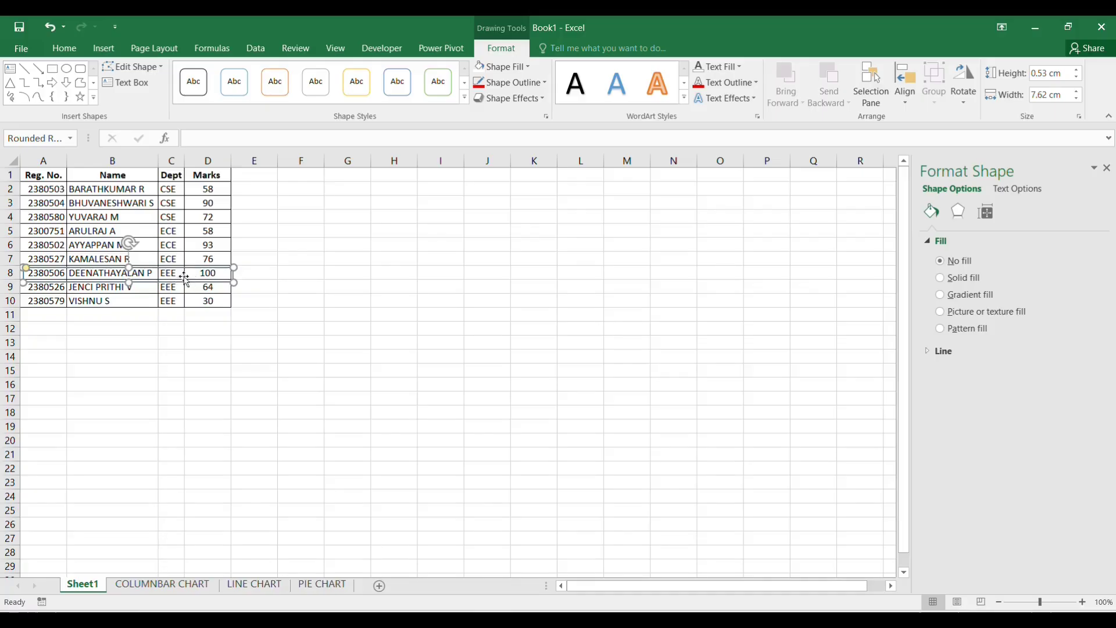
click(381, 319)
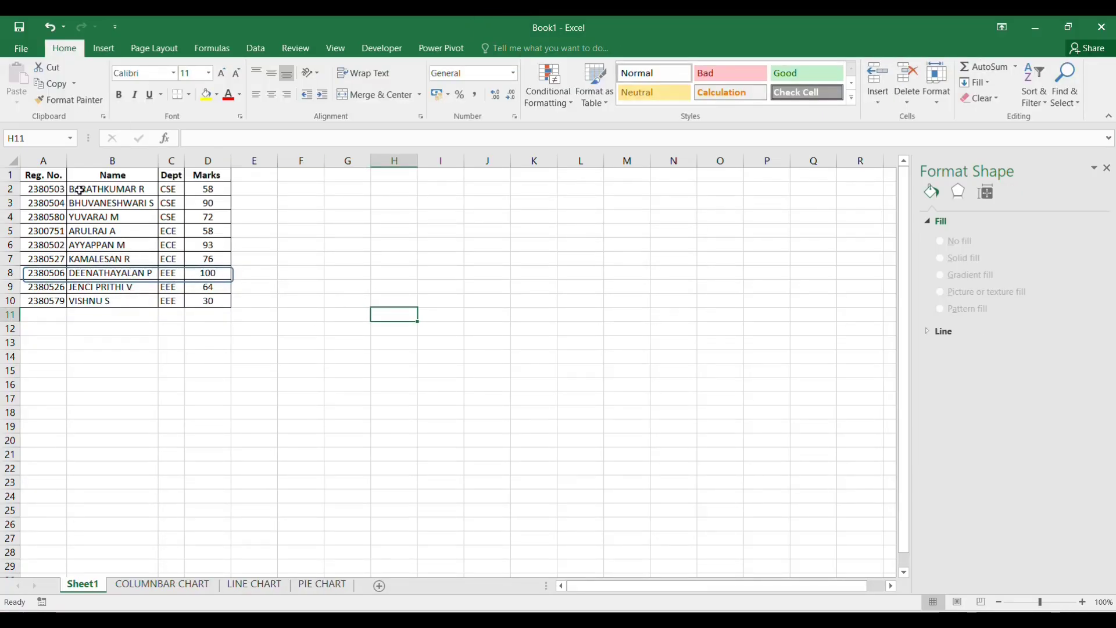
click(113, 271)
click(254, 274)
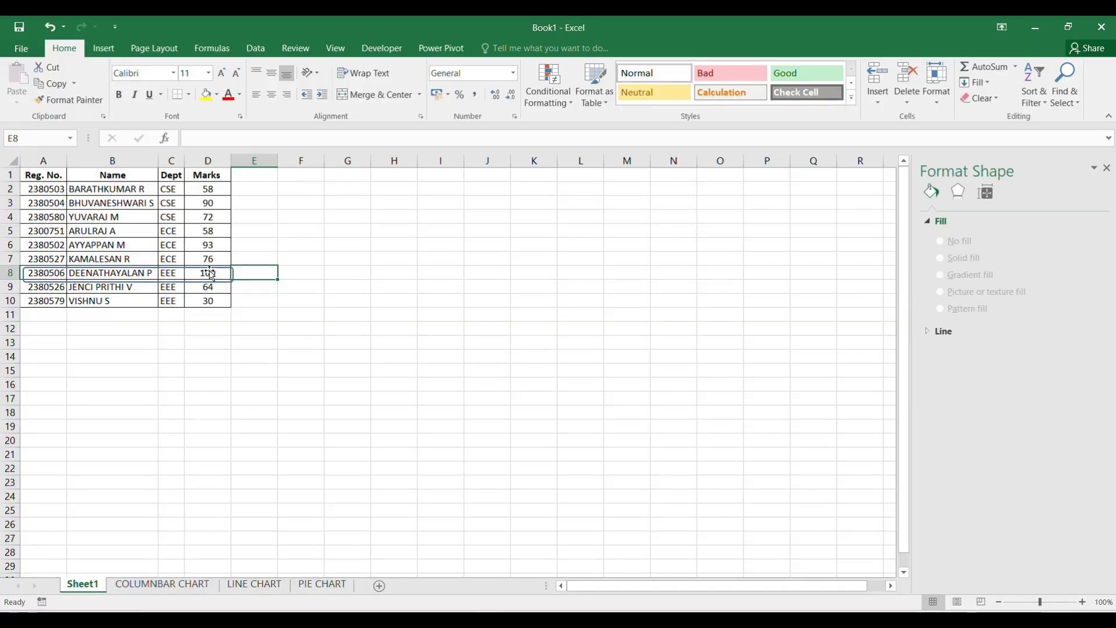
click(284, 278)
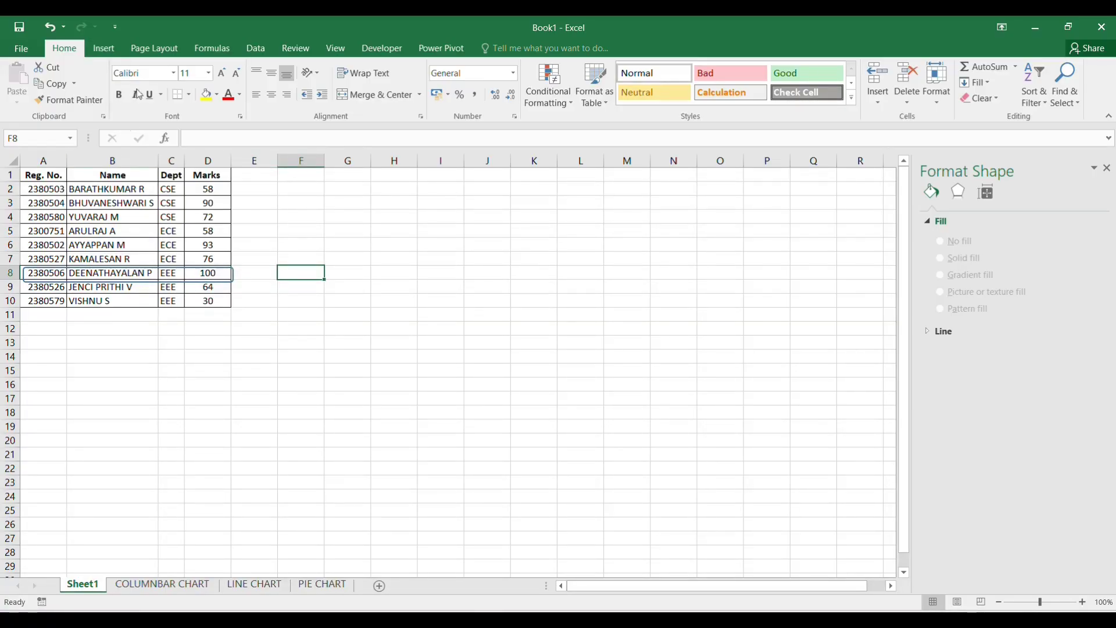
Step: Insert a text box beside the row 8 record, spanning about F8 to J8, with the text "HIGHEST MARK"
click(108, 51)
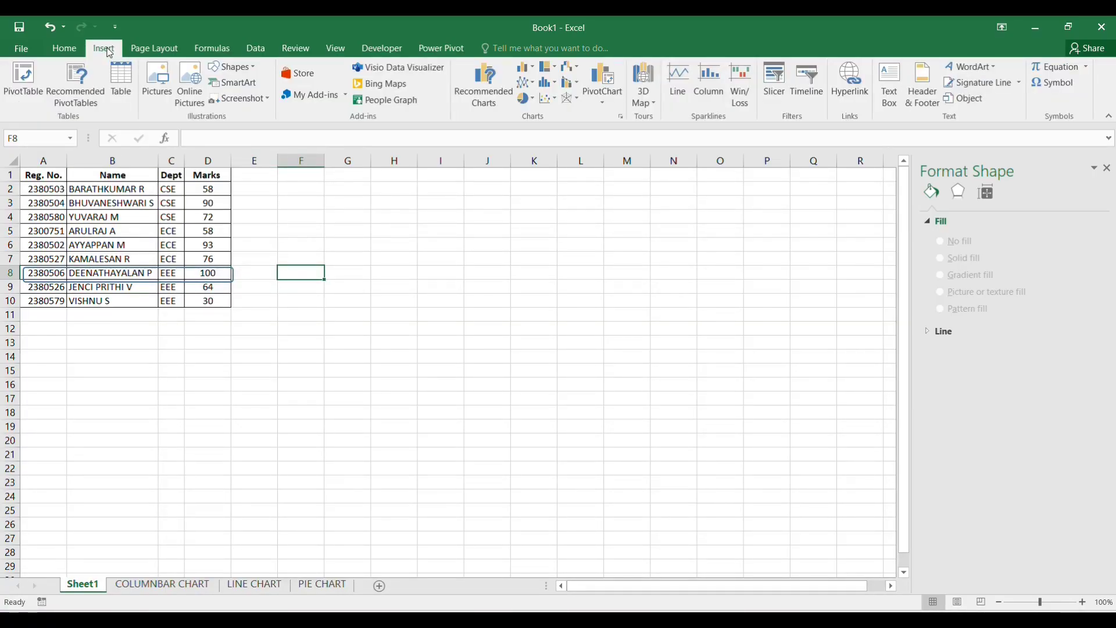
click(232, 67)
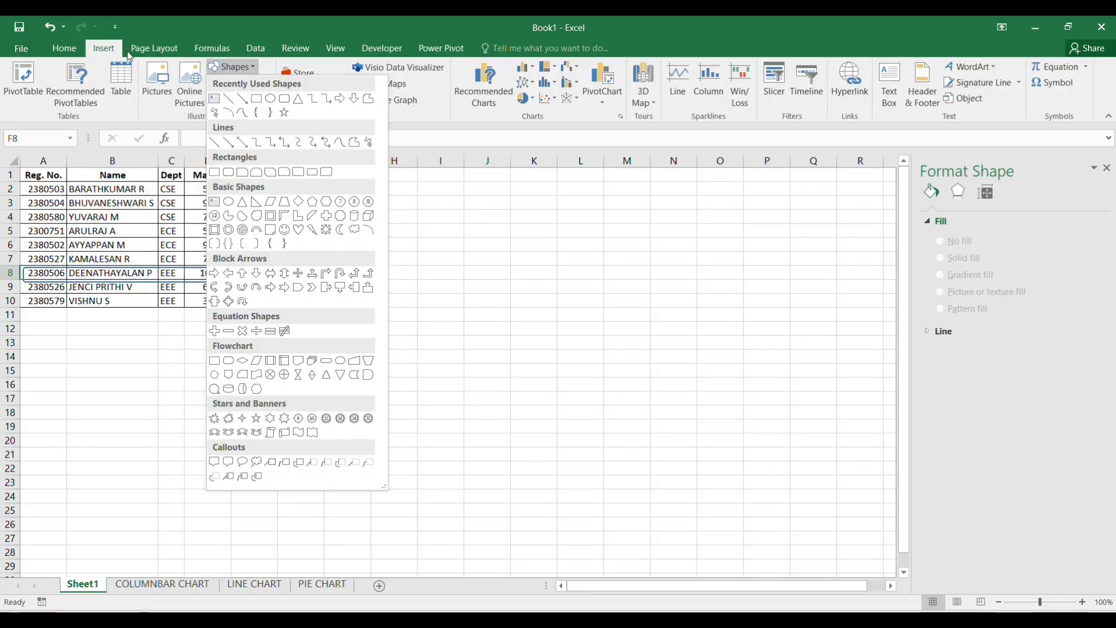
click(215, 100)
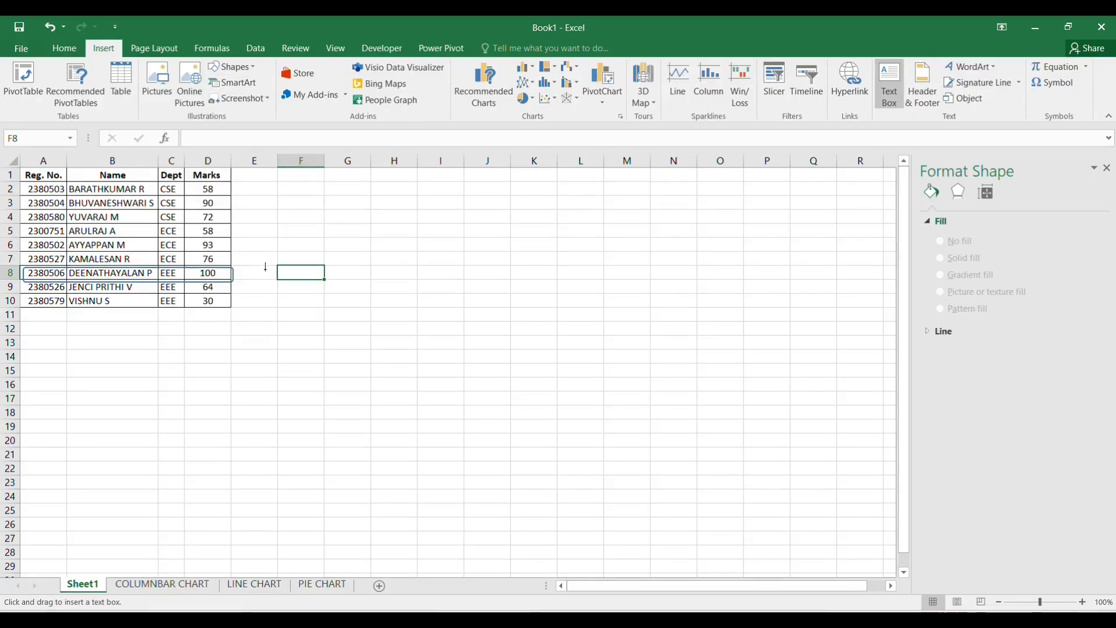
drag(277, 268, 487, 279)
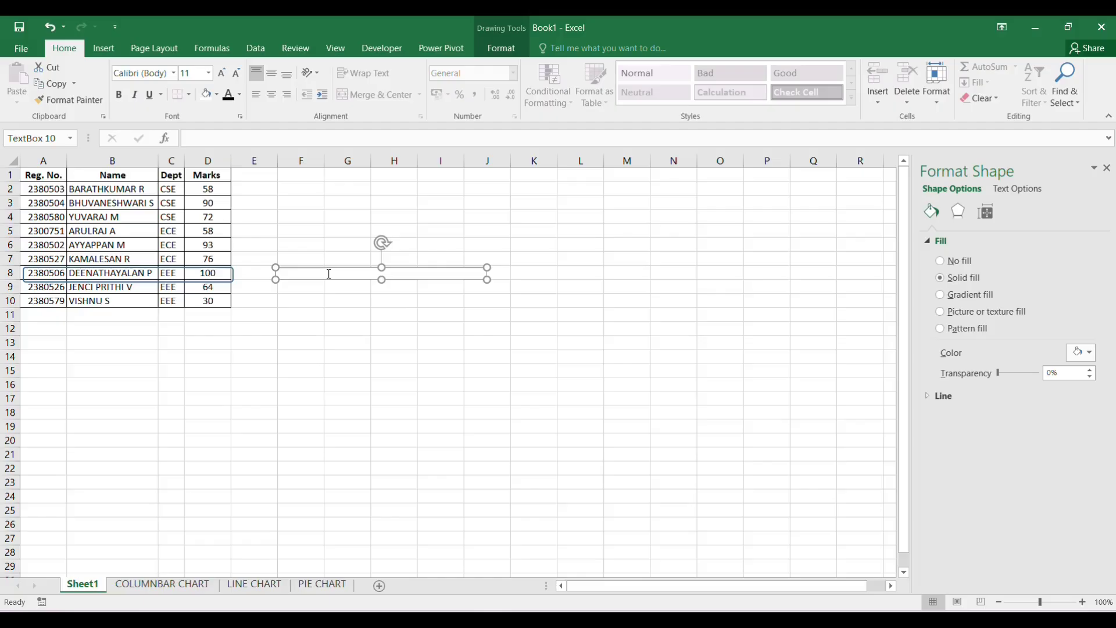
text(HIGH)
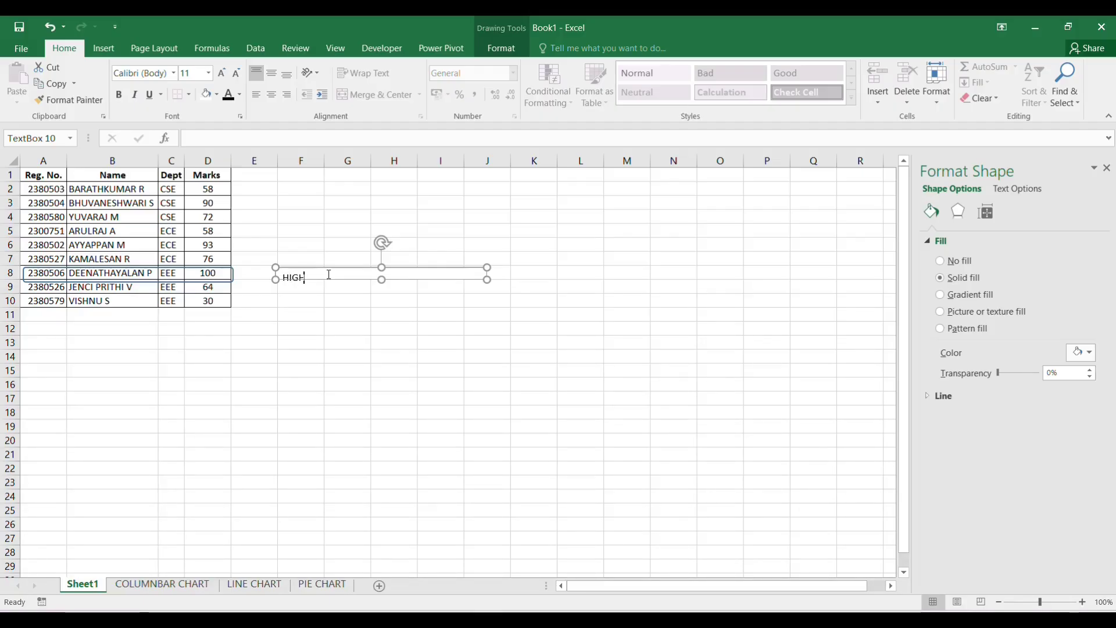
text(EST MARK)
click(386, 386)
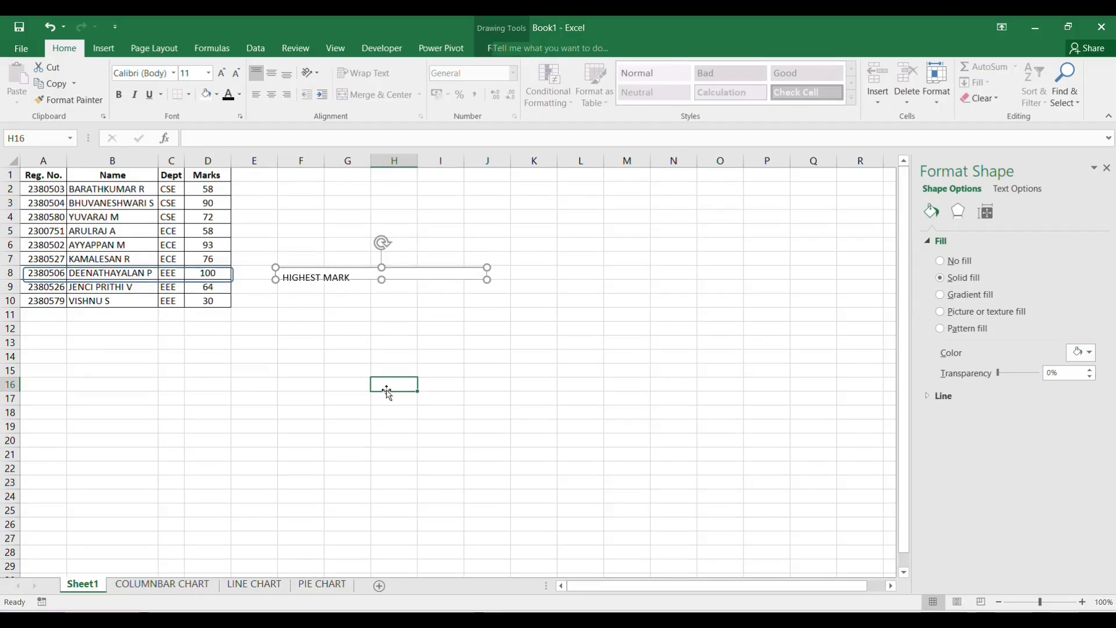
Step: Make the "HIGHEST MARK" text in the text box bold and red
click(317, 274)
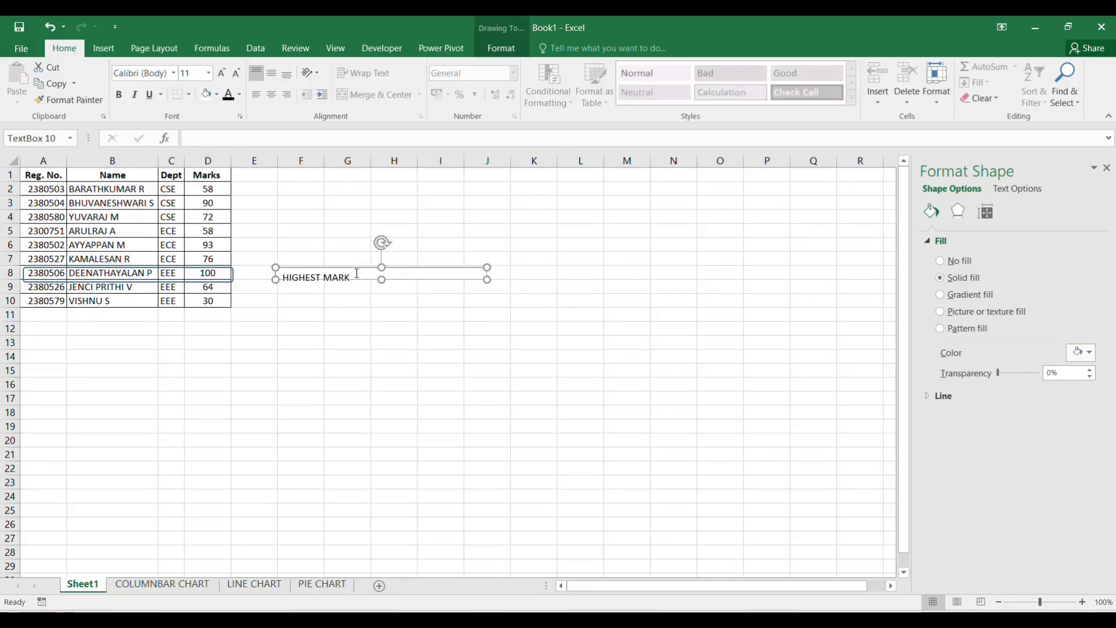
drag(357, 273, 297, 274)
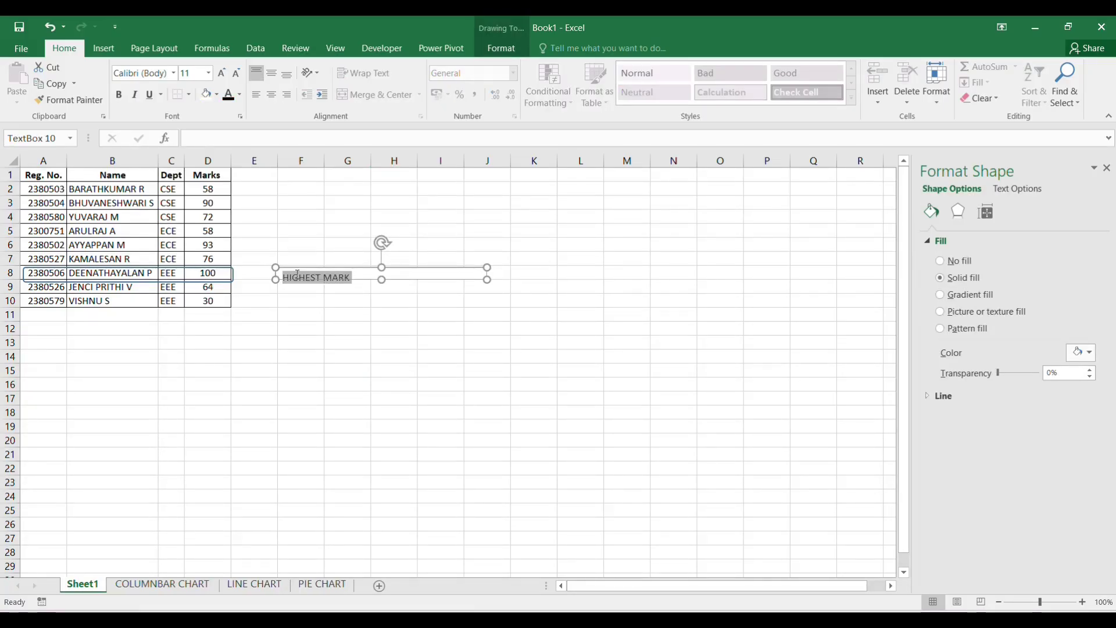
click(119, 94)
click(240, 97)
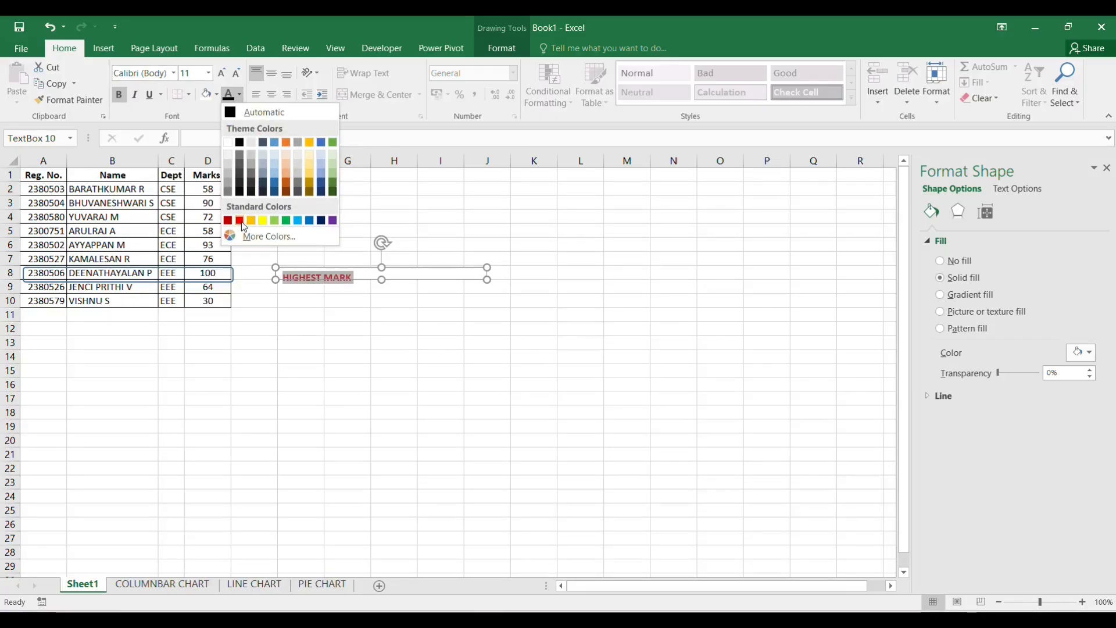
click(243, 227)
click(447, 362)
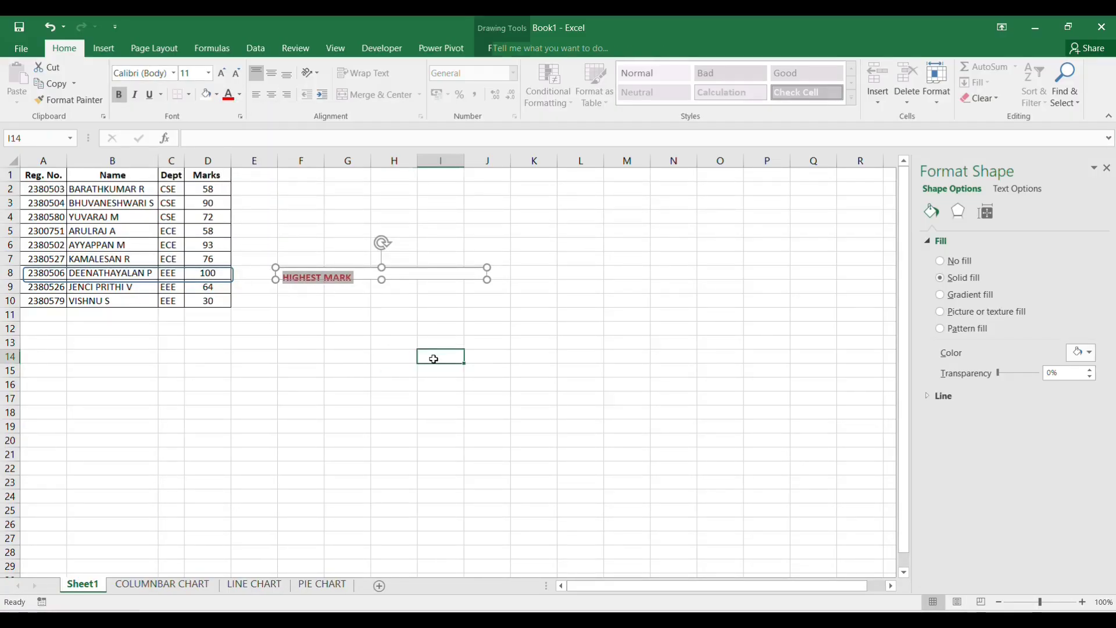
Step: Enlarge the "HIGHEST MARK" text box by raising its upper edge slightly into row 7
click(340, 278)
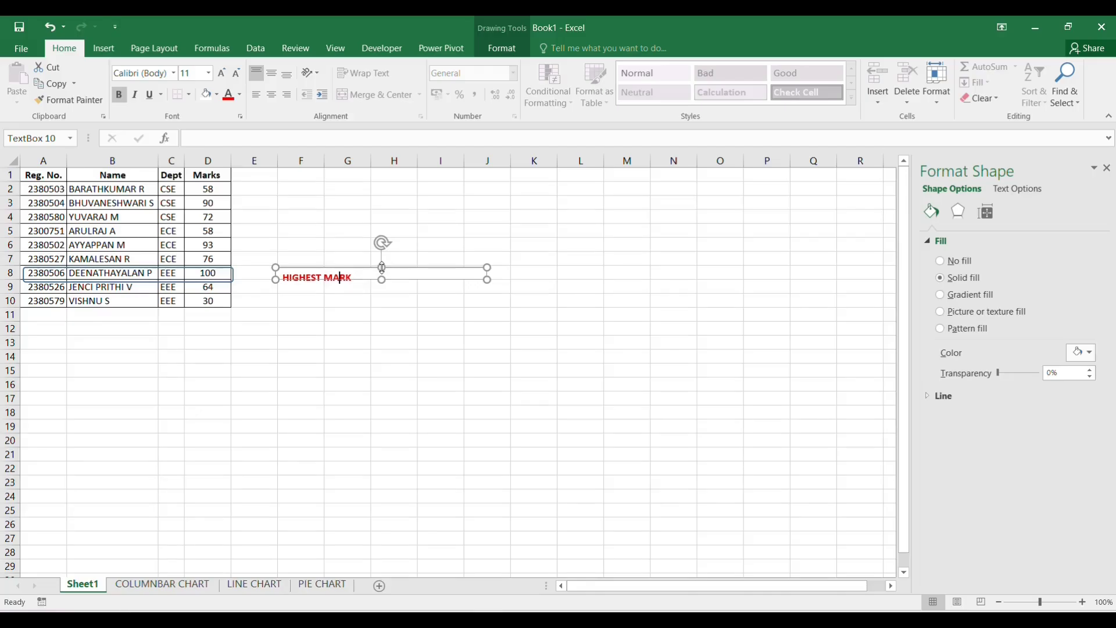
drag(382, 268, 381, 260)
click(343, 329)
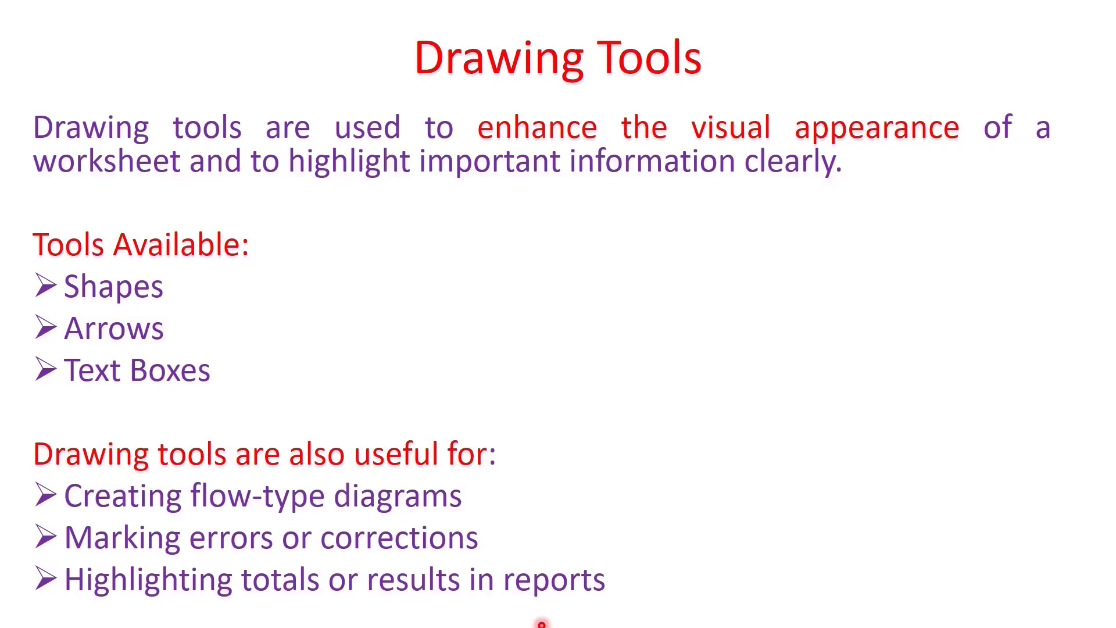
key(Right)
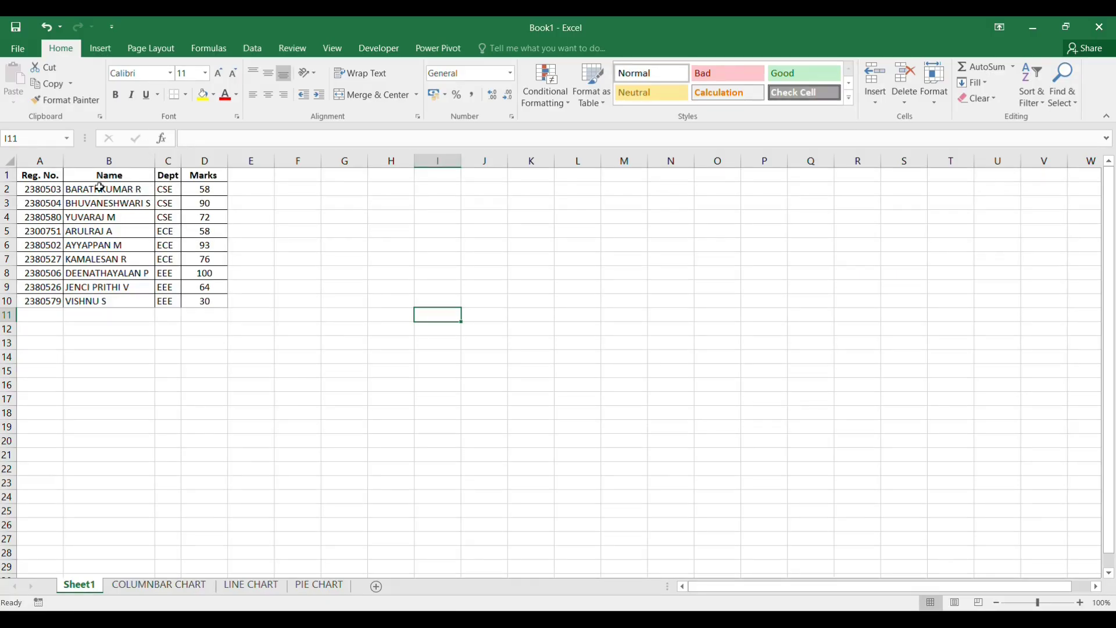
Step: Set the student table A1:D10 on Sheet1 as the print area
click(44, 176)
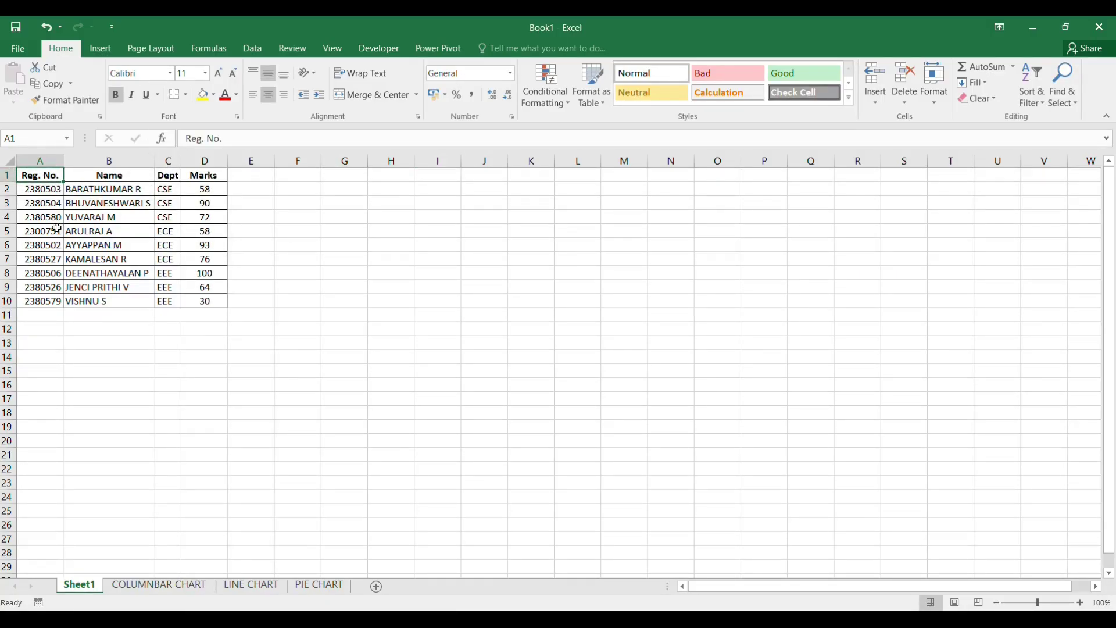
drag(33, 174, 217, 301)
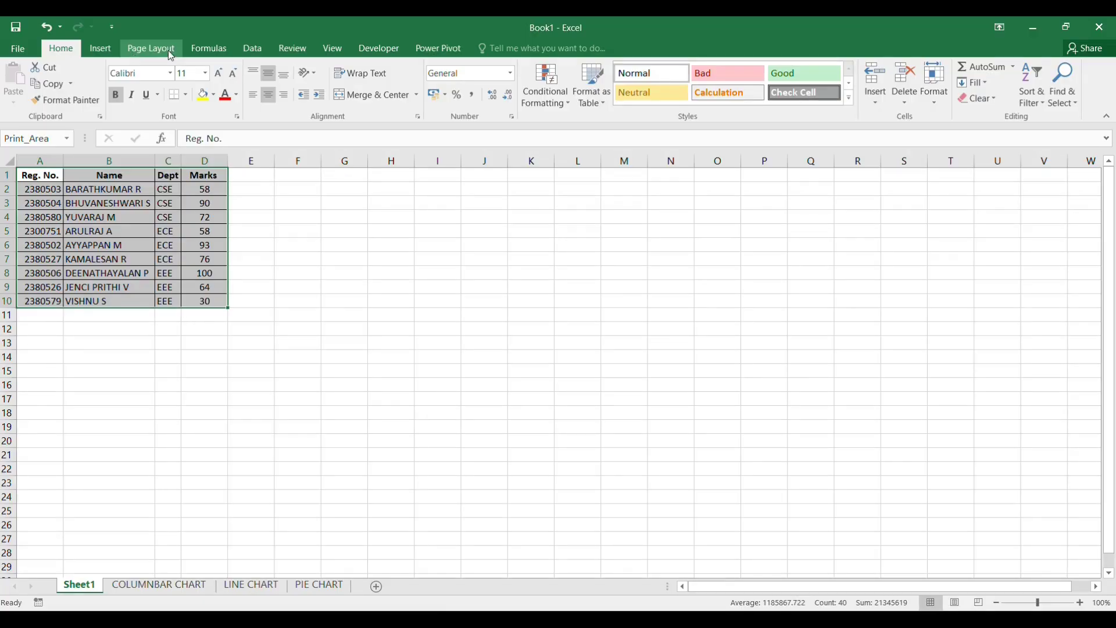
click(152, 49)
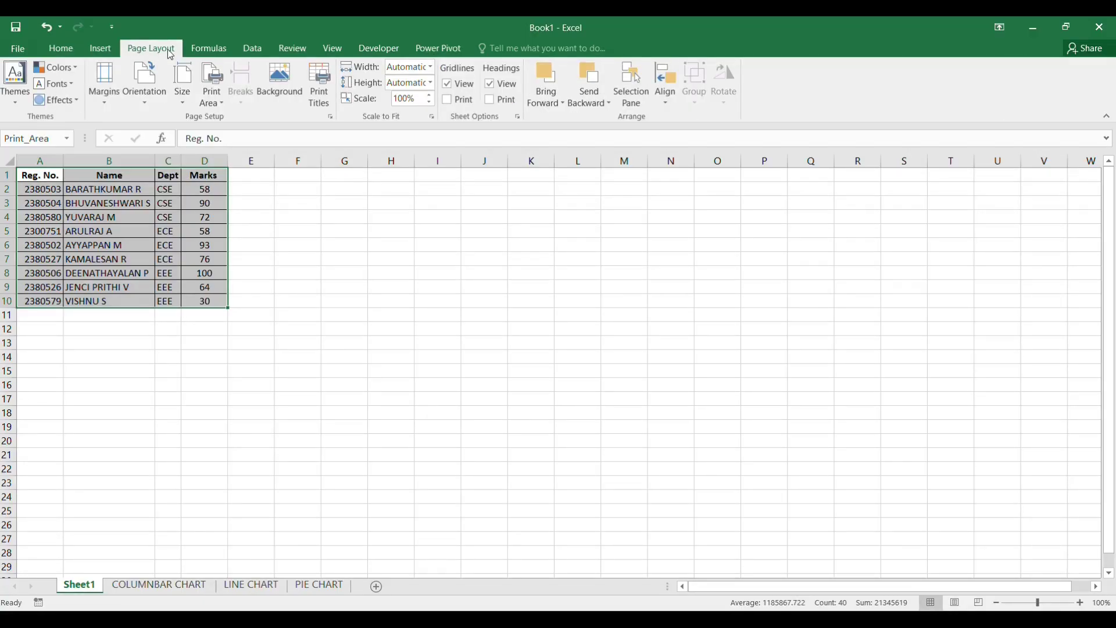
click(225, 97)
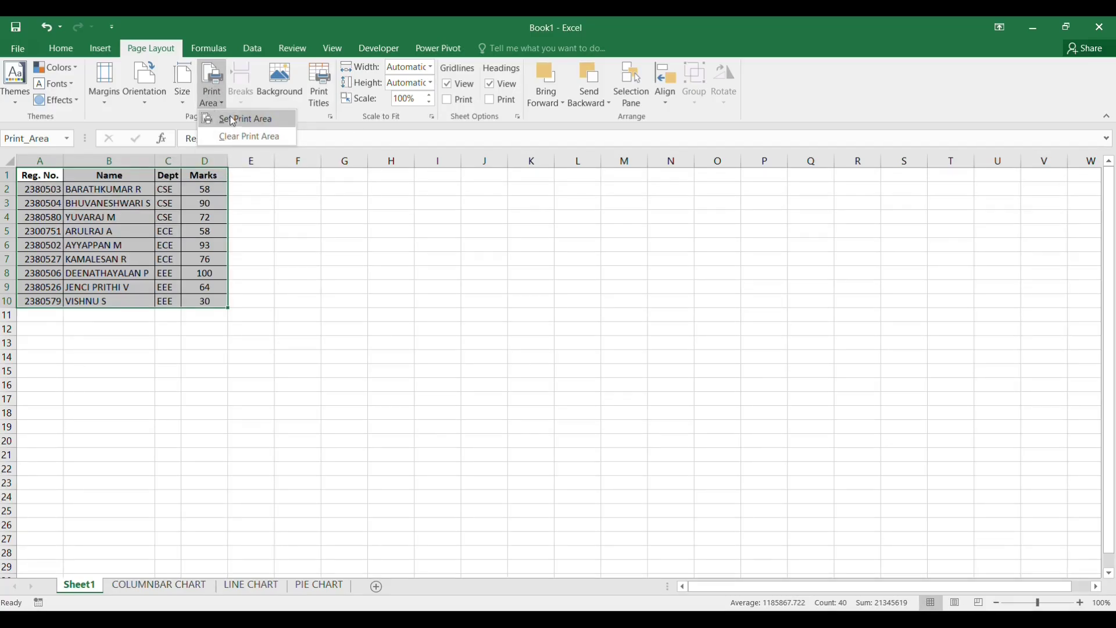
click(271, 121)
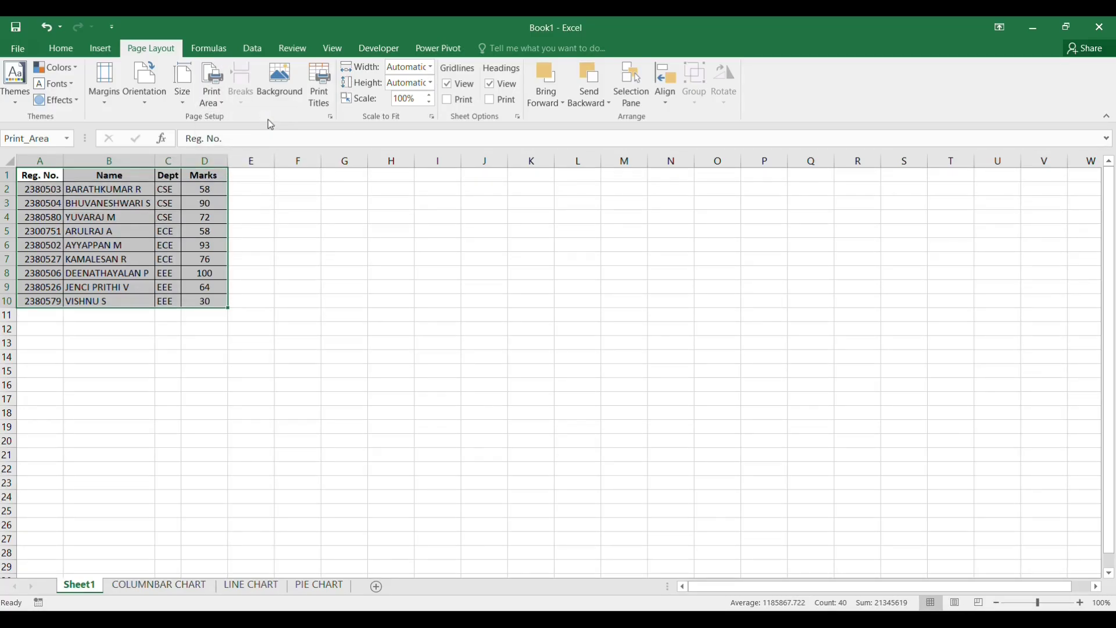
click(326, 285)
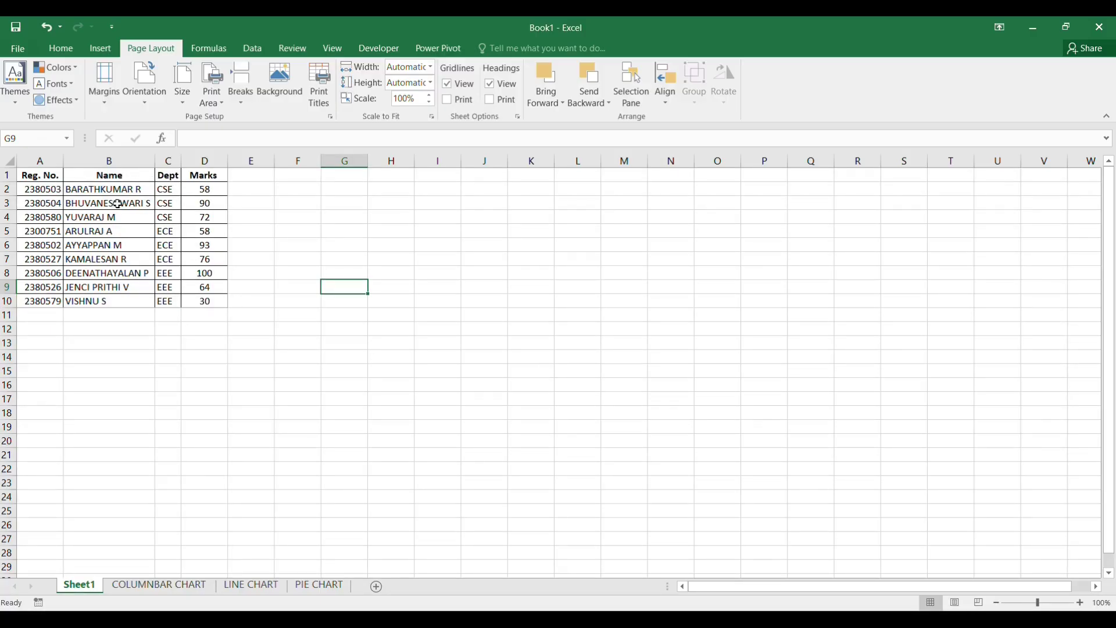
Step: Try the Narrow margins preset on Sheet1 and return to the Normal margins
click(109, 104)
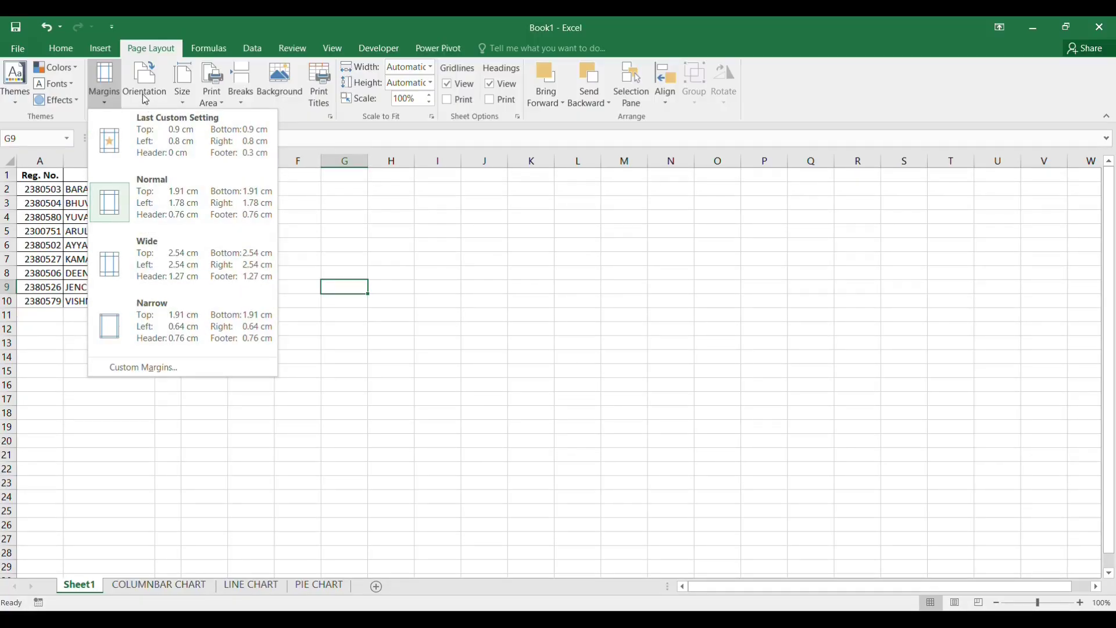
click(165, 327)
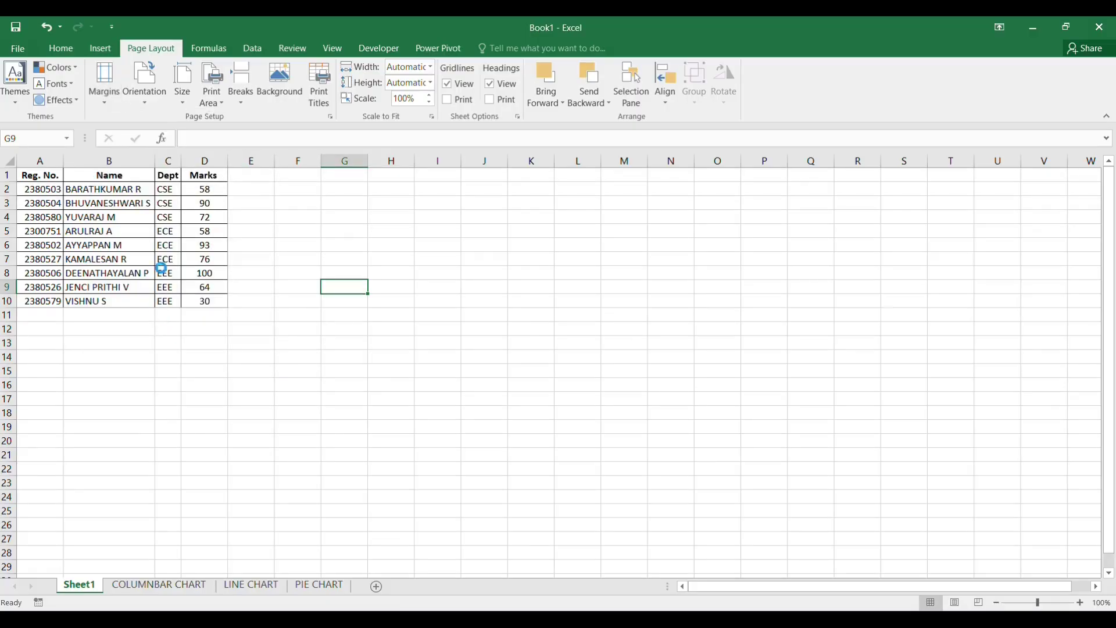
click(104, 84)
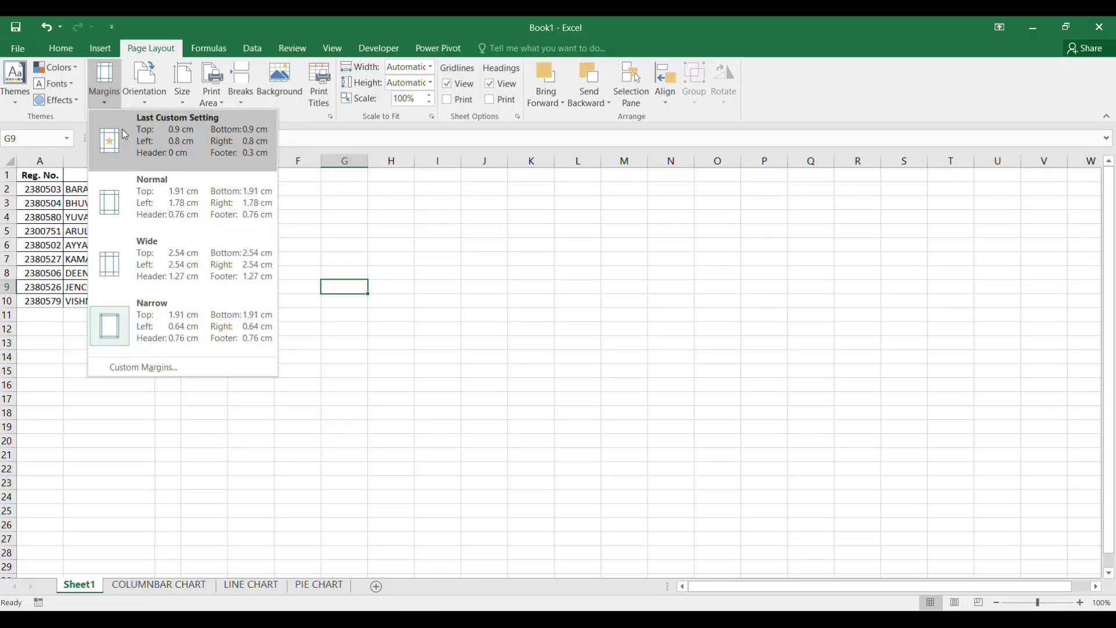
click(186, 198)
Step: Choose Portrait orientation and A4 paper size for Sheet1
click(150, 102)
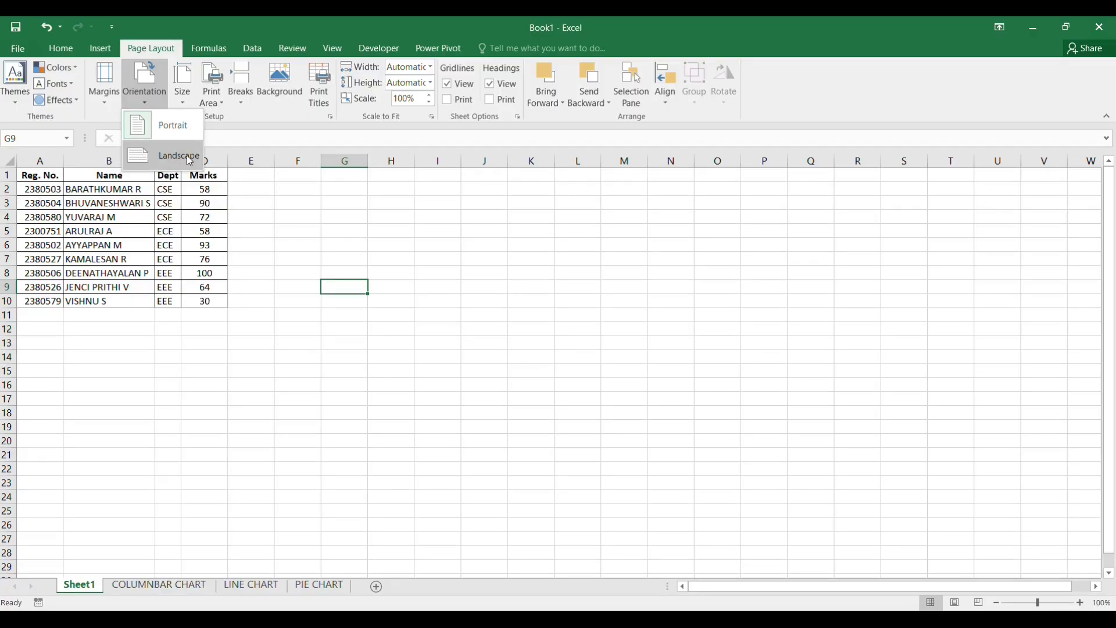
click(173, 129)
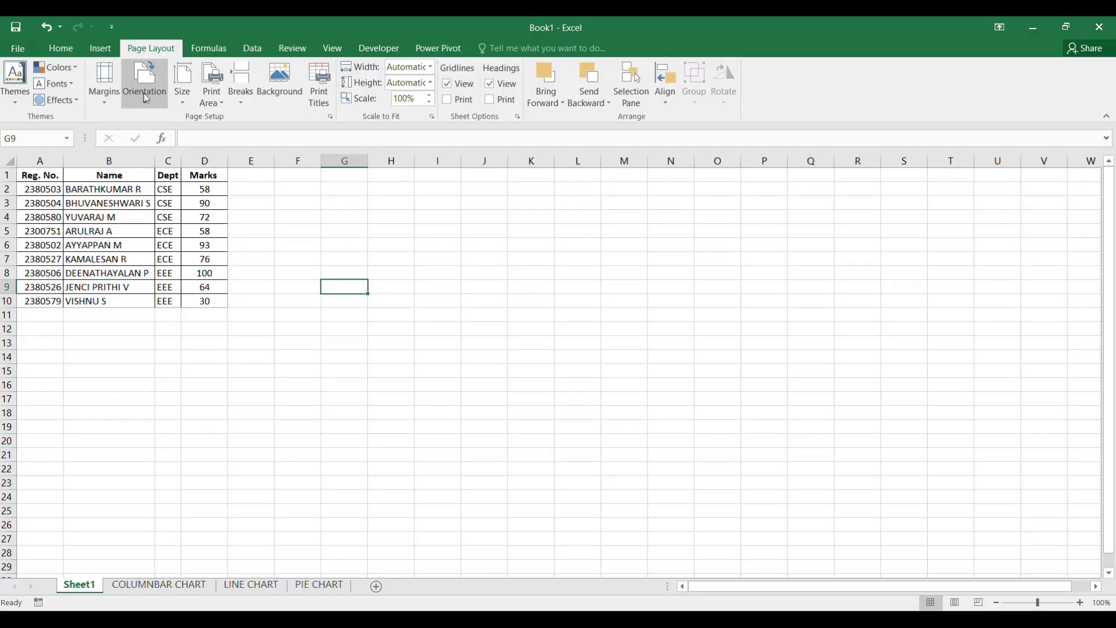
click(189, 103)
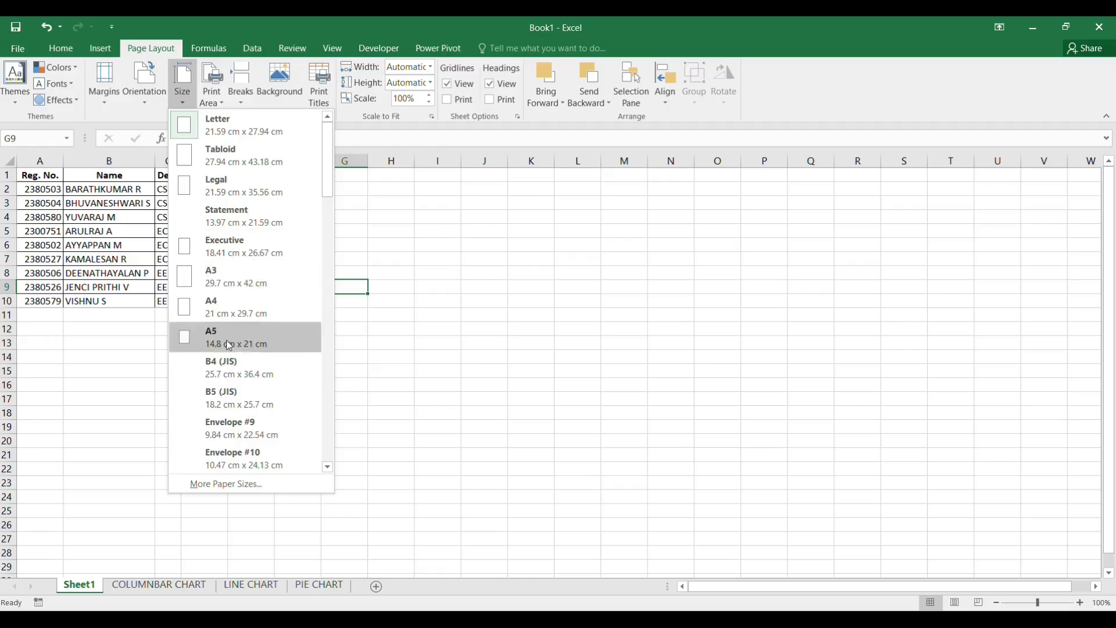
click(223, 299)
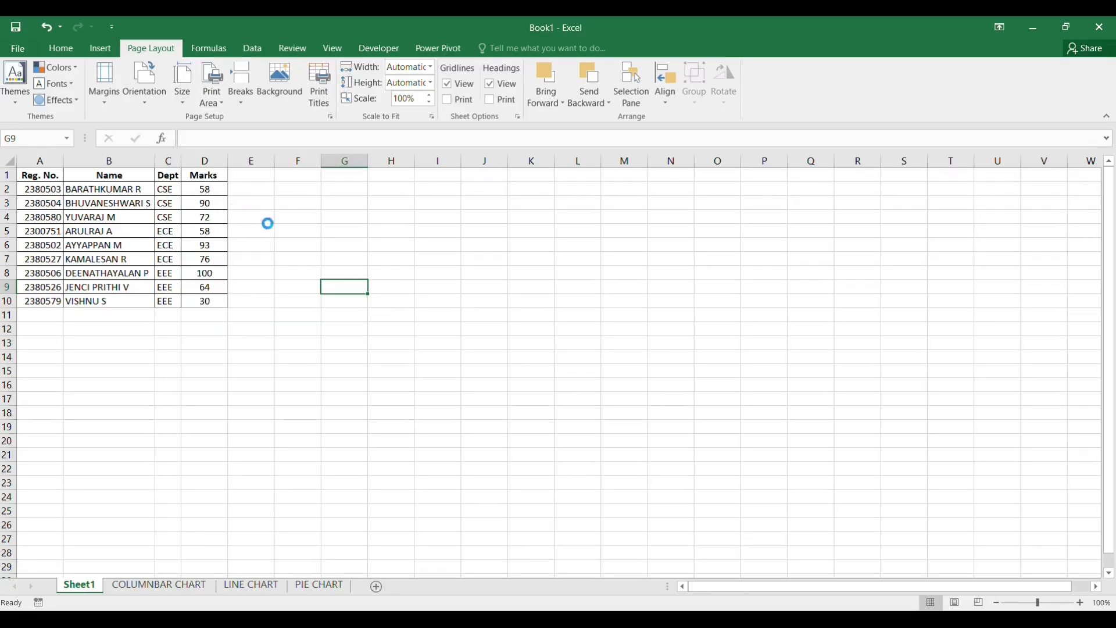
click(299, 218)
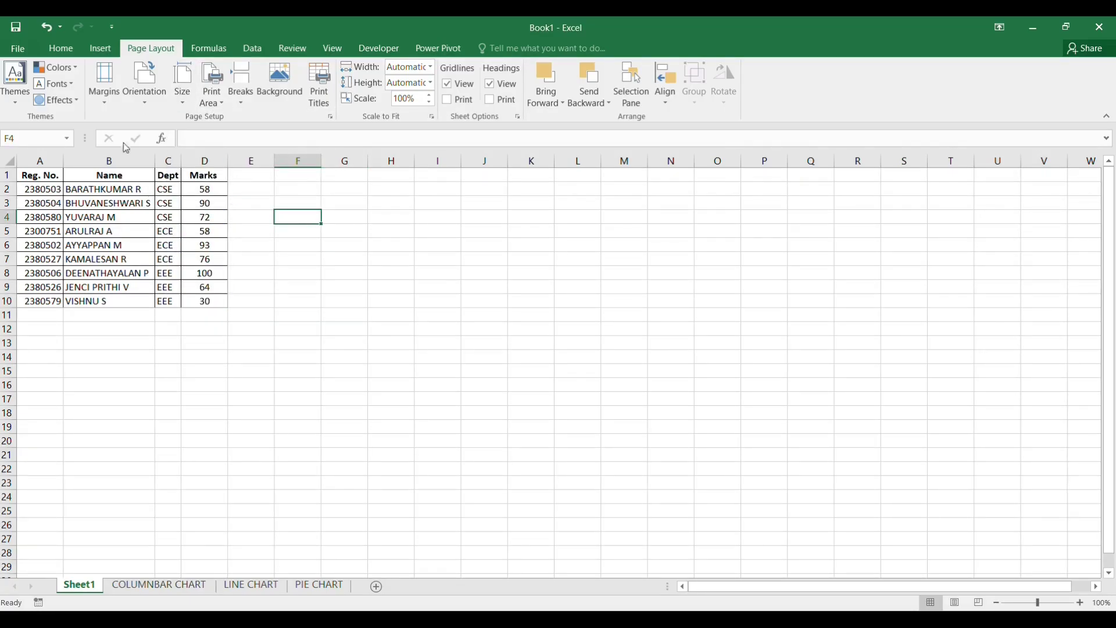
Step: Open the print preview of Sheet1 and widen the Reg. No. and Dept columns on the previewed page
click(20, 52)
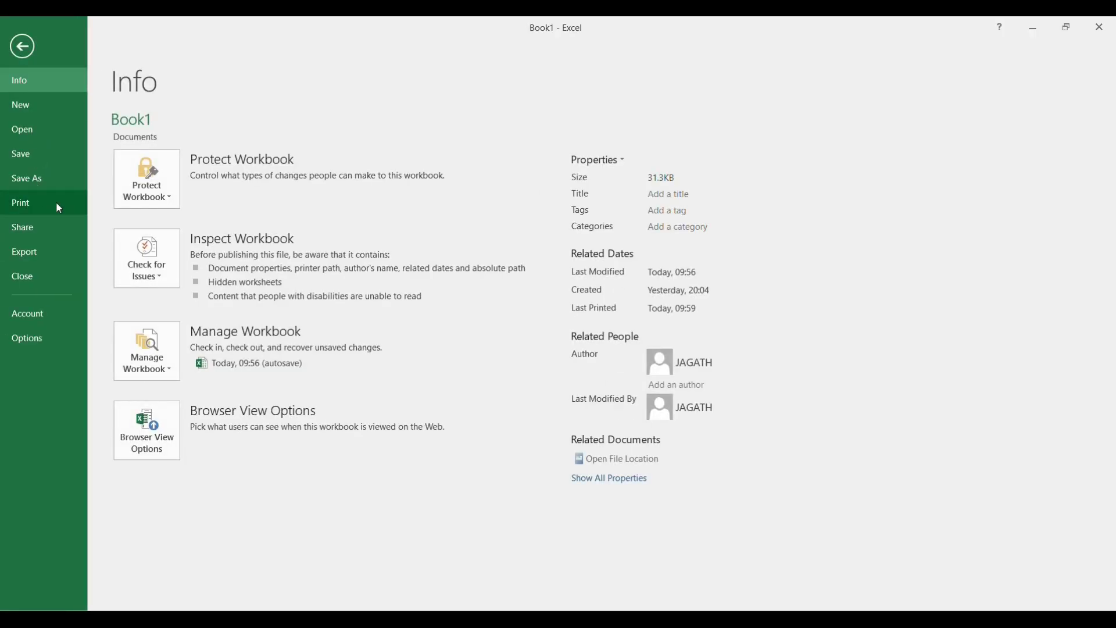
click(22, 206)
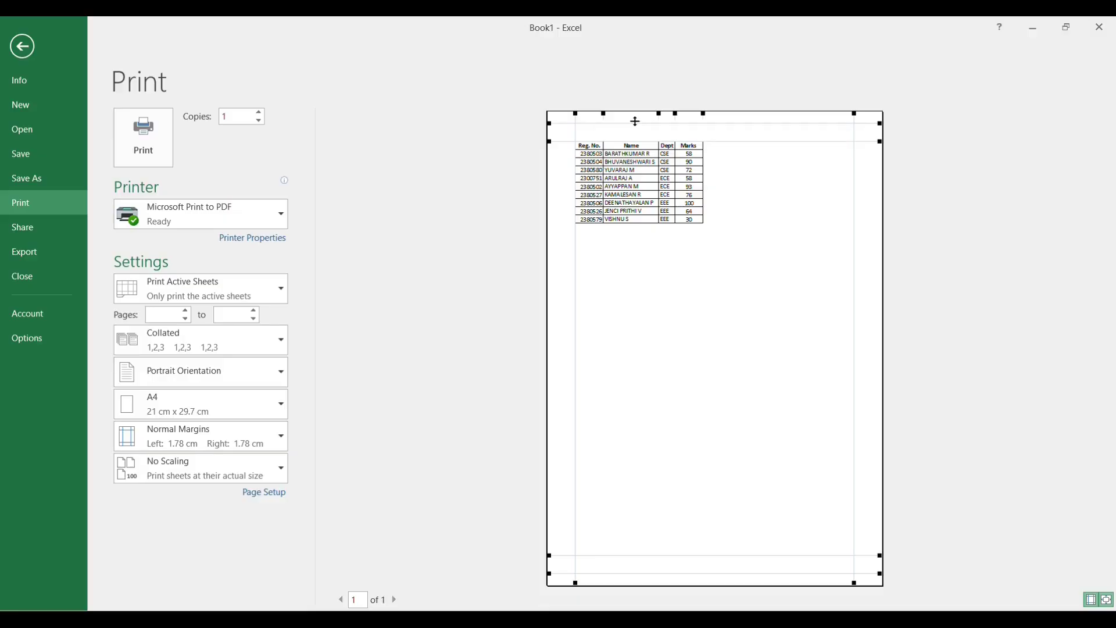
drag(603, 114, 624, 114)
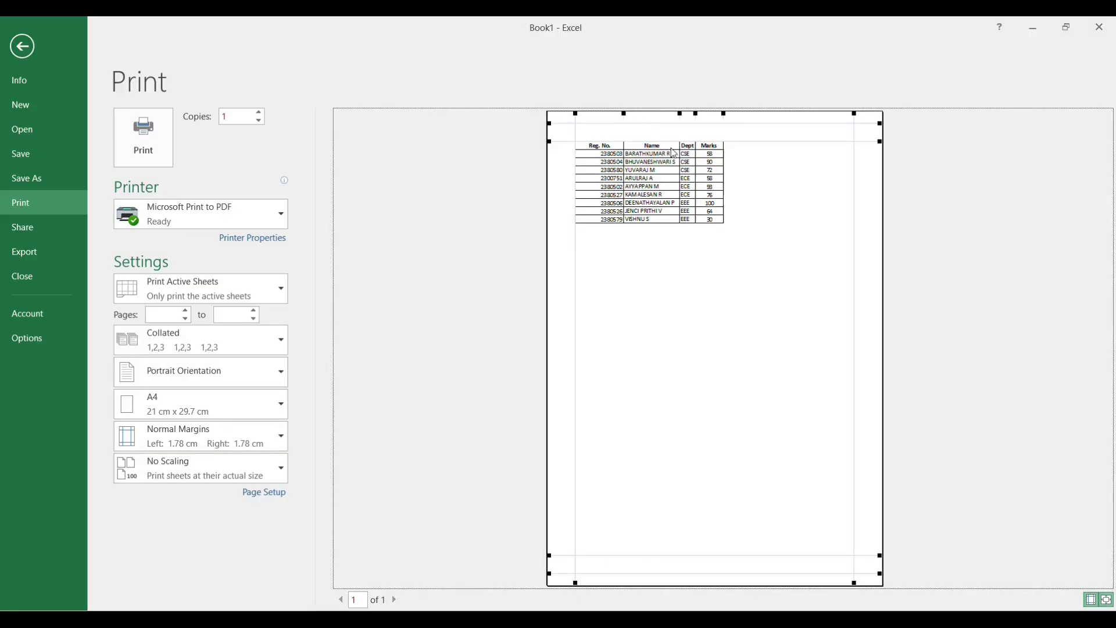
drag(696, 114, 715, 114)
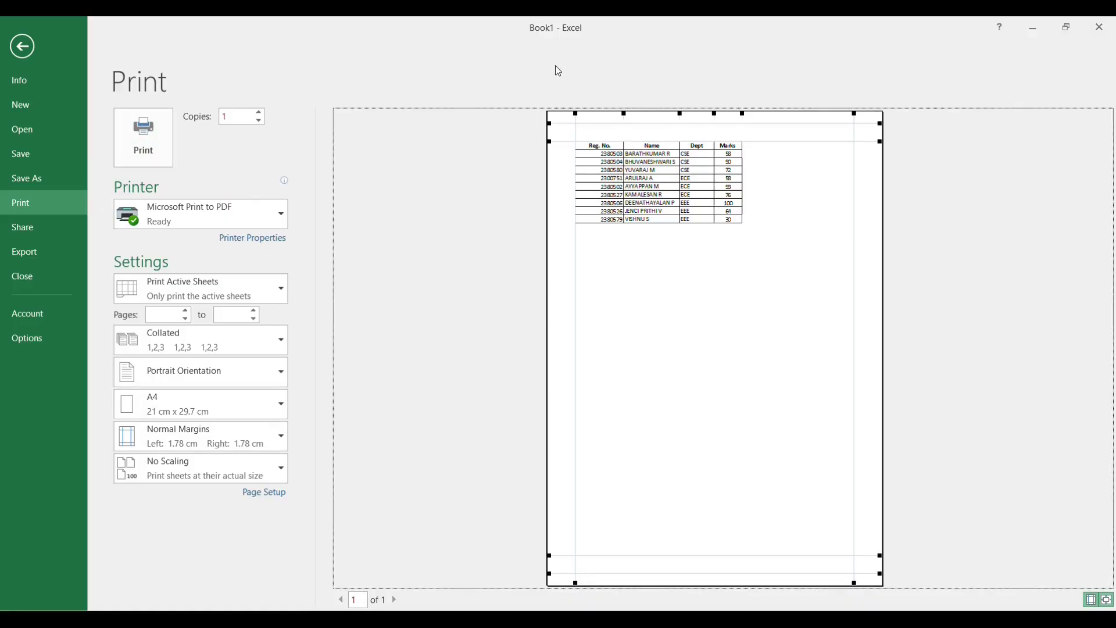
Step: Print one copy of the active Sheet1 with Microsoft Print to PDF
click(149, 145)
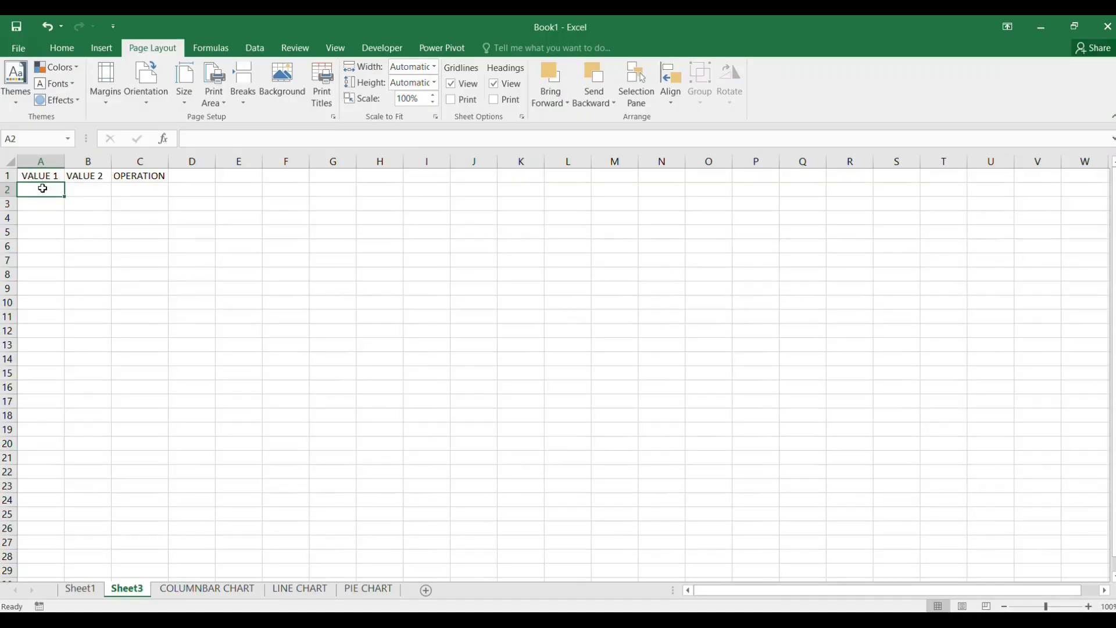
Step: On Sheet3, enter 10 in A2 under VALUE 1 and 0 in B2 under VALUE 2
text(10)
click(86, 199)
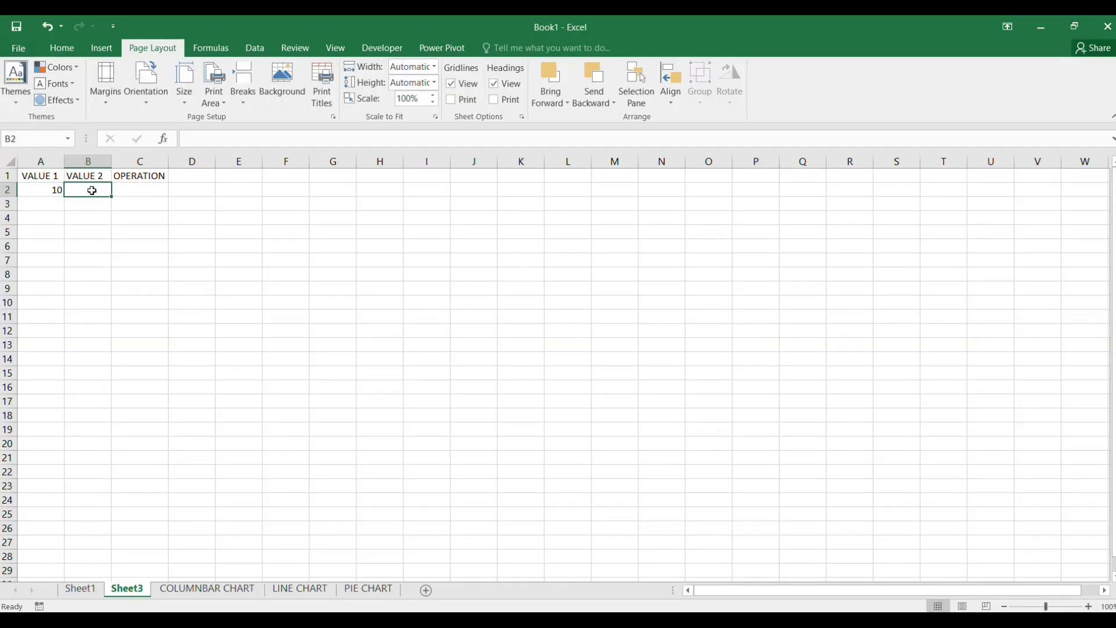
text(0)
Step: Enter the division formula =A2/B2 in cell C2 under OPERATION
click(144, 191)
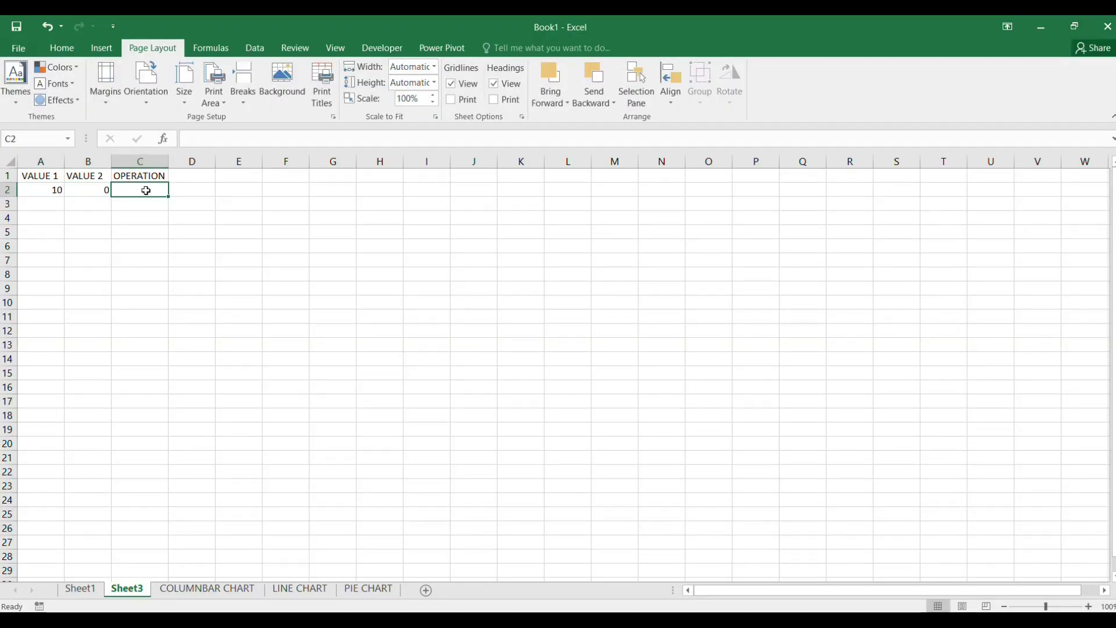
text(=)
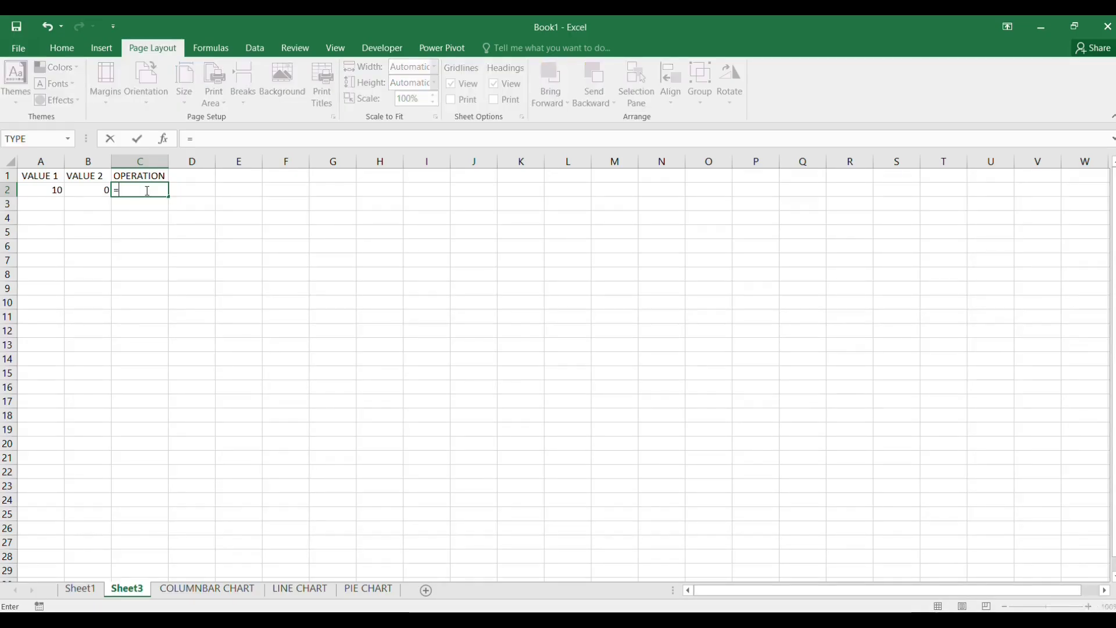
click(49, 190)
click(288, 135)
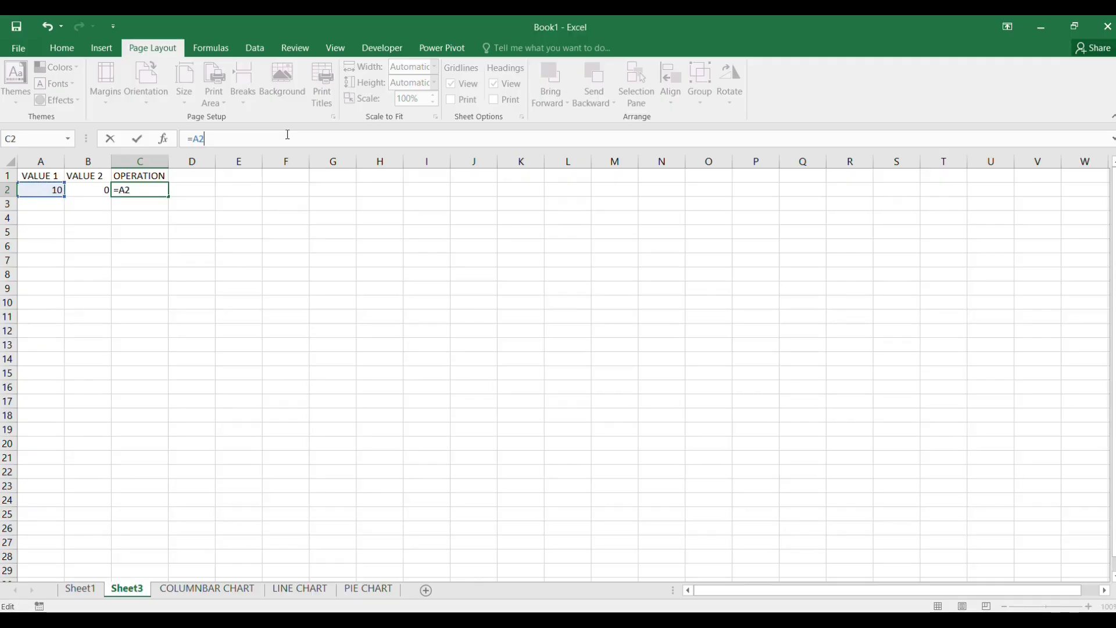
text(/)
click(87, 177)
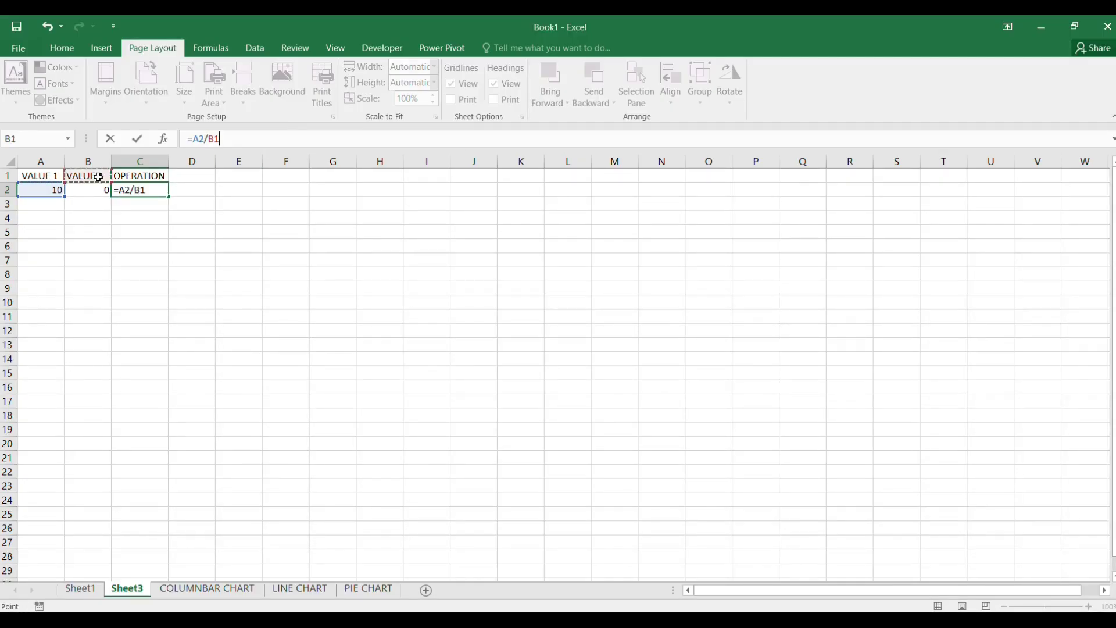
click(91, 189)
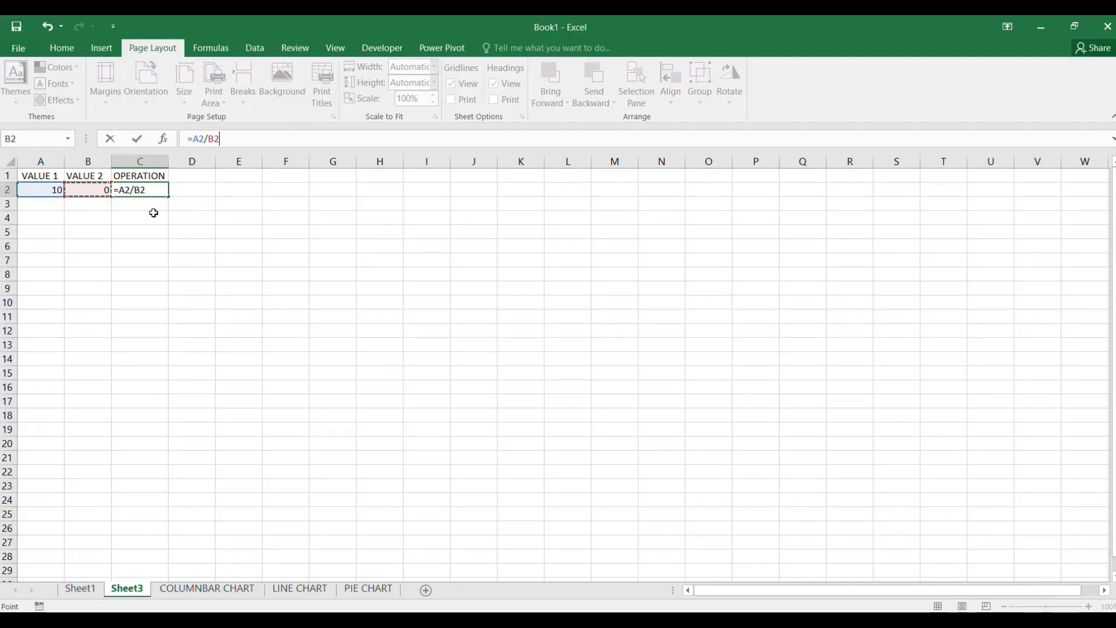
key(Return)
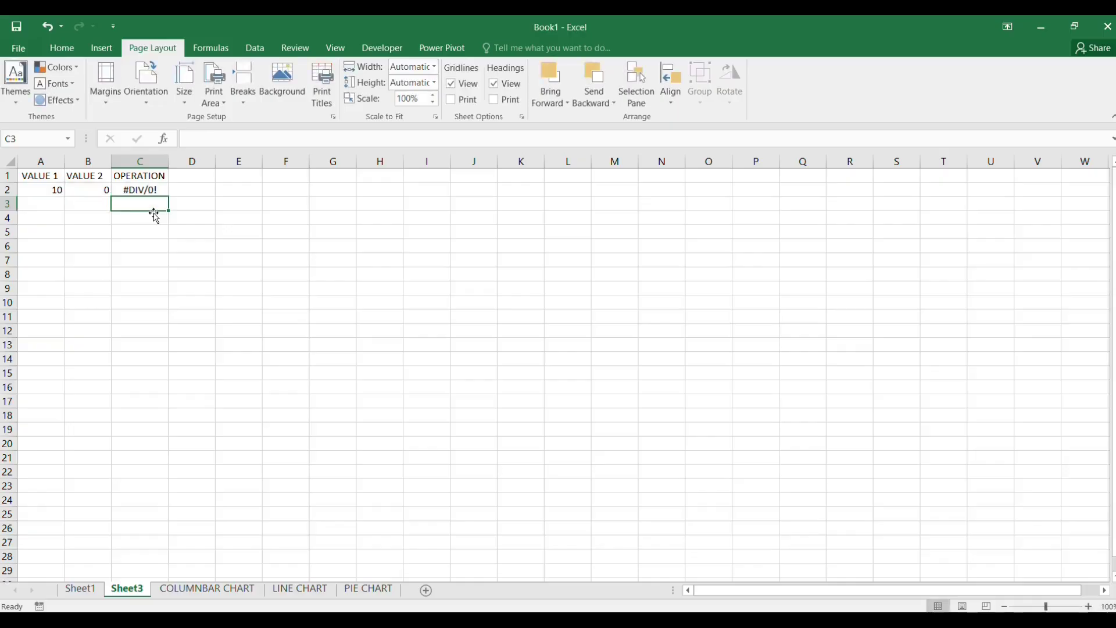
Step: View the error options offered for the formula in C2 and close them without choosing one
click(131, 189)
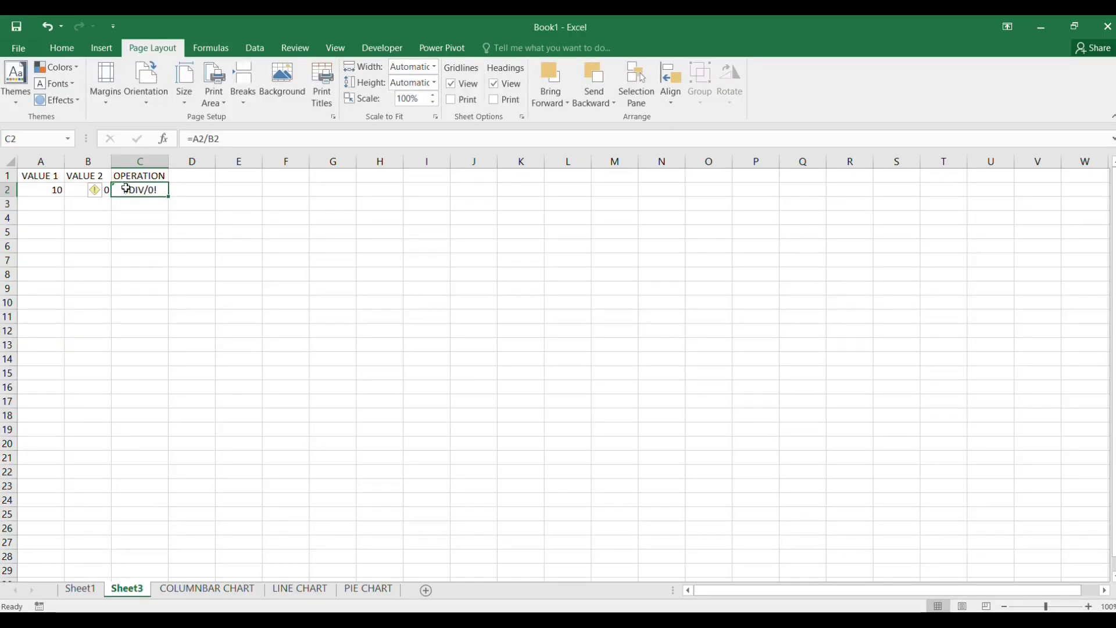
click(97, 190)
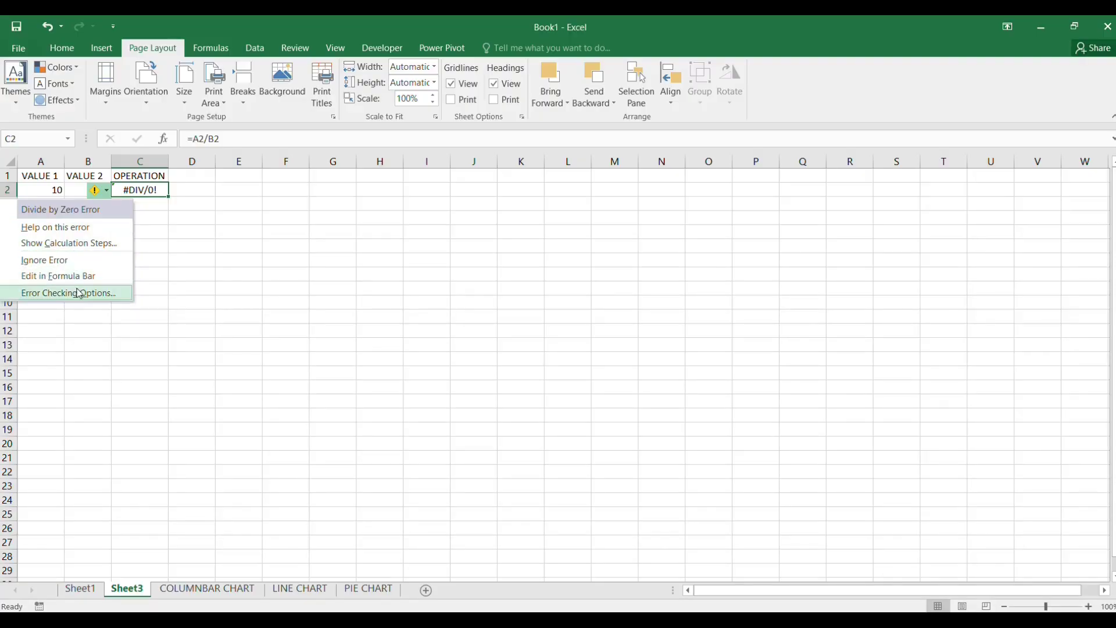
click(165, 208)
click(244, 204)
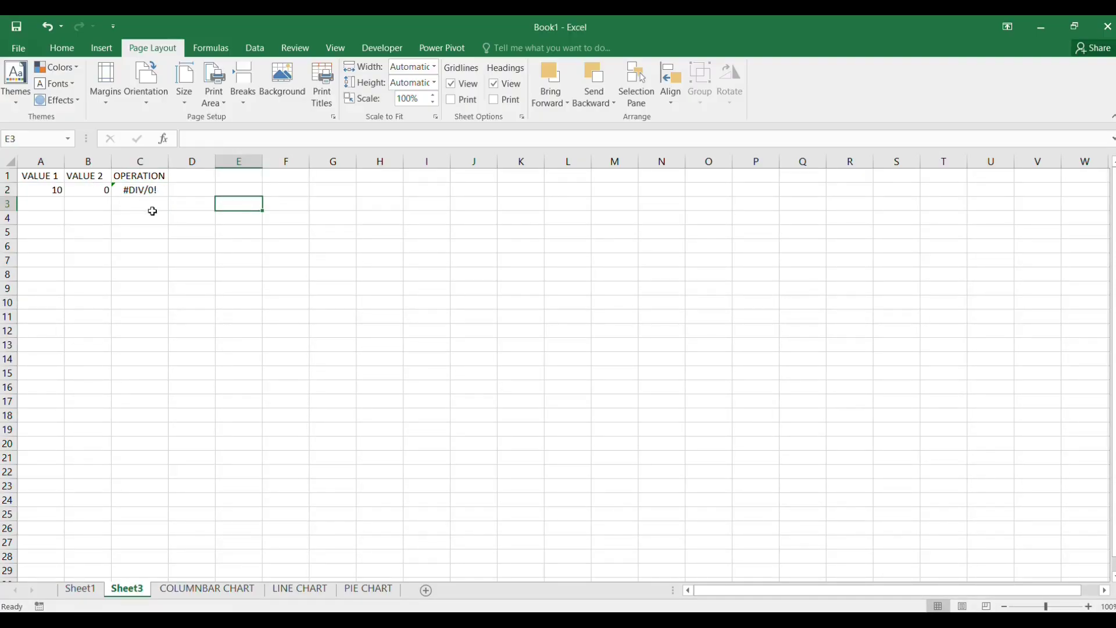
Step: Select the formula in C2 and run Error Checking from the formula auditing tools
click(168, 196)
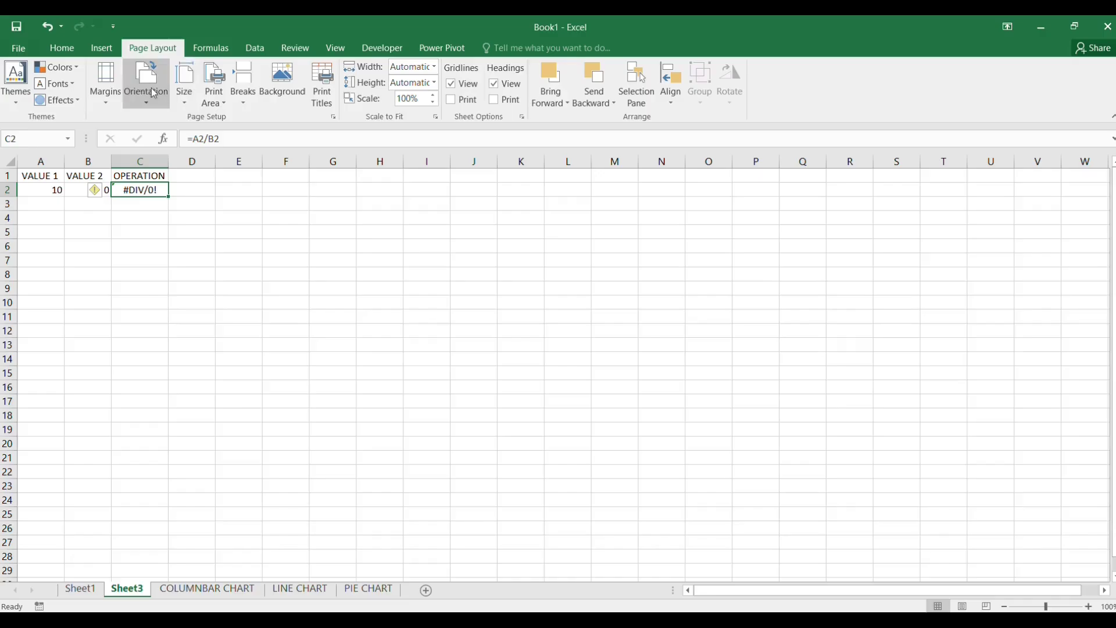
click(218, 52)
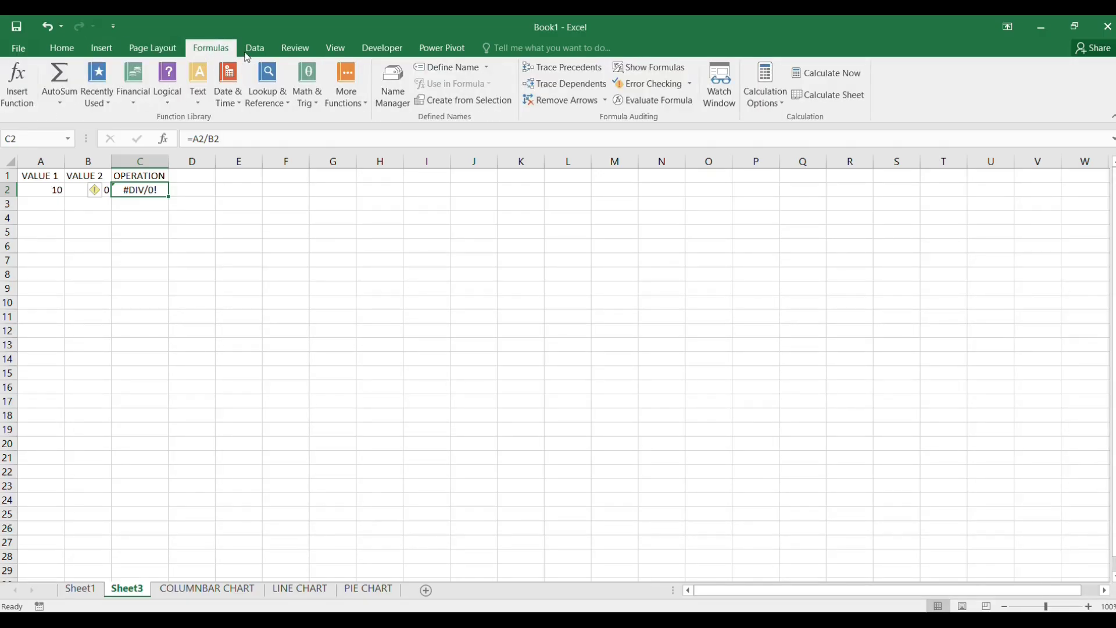
click(649, 88)
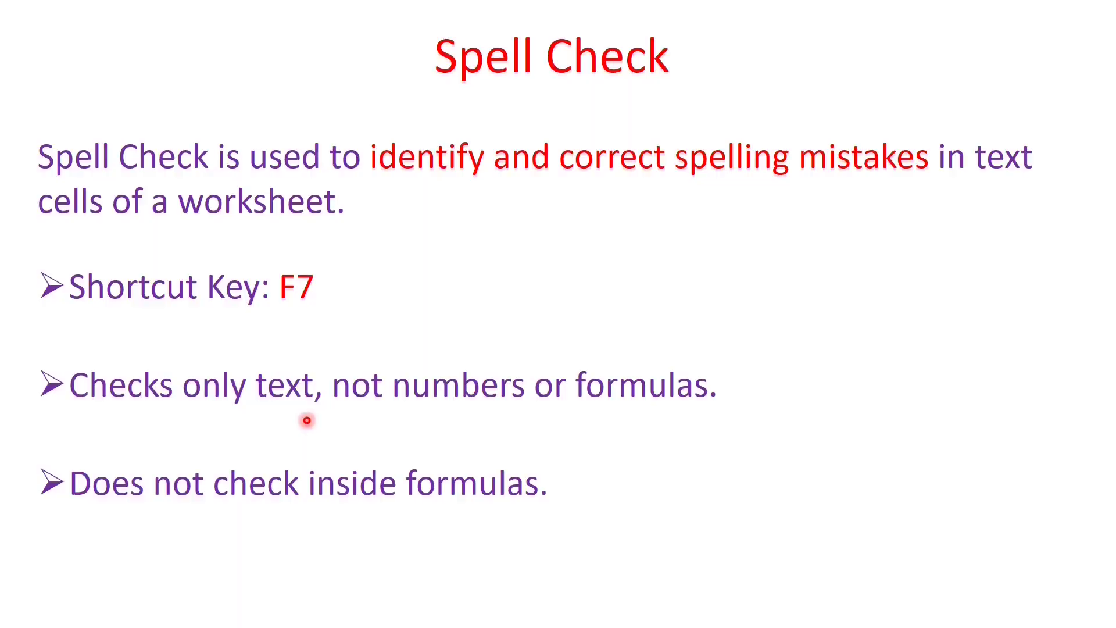
Step: Enter the misspelled words "studant" in A1 and "exel" in A2 of Sheet3
text(studant)
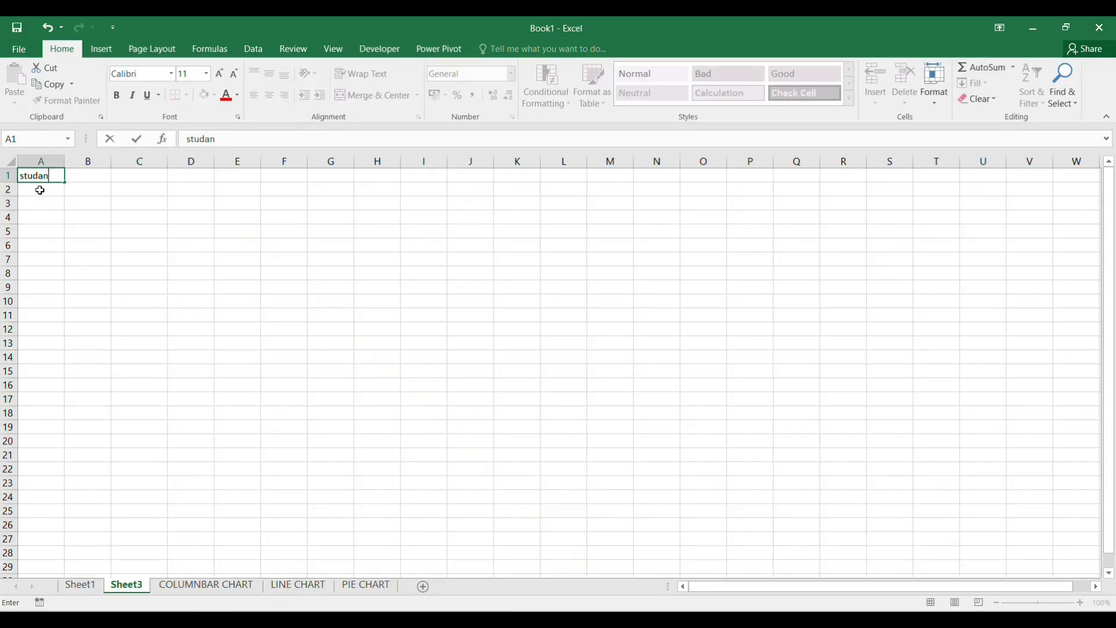
click(117, 260)
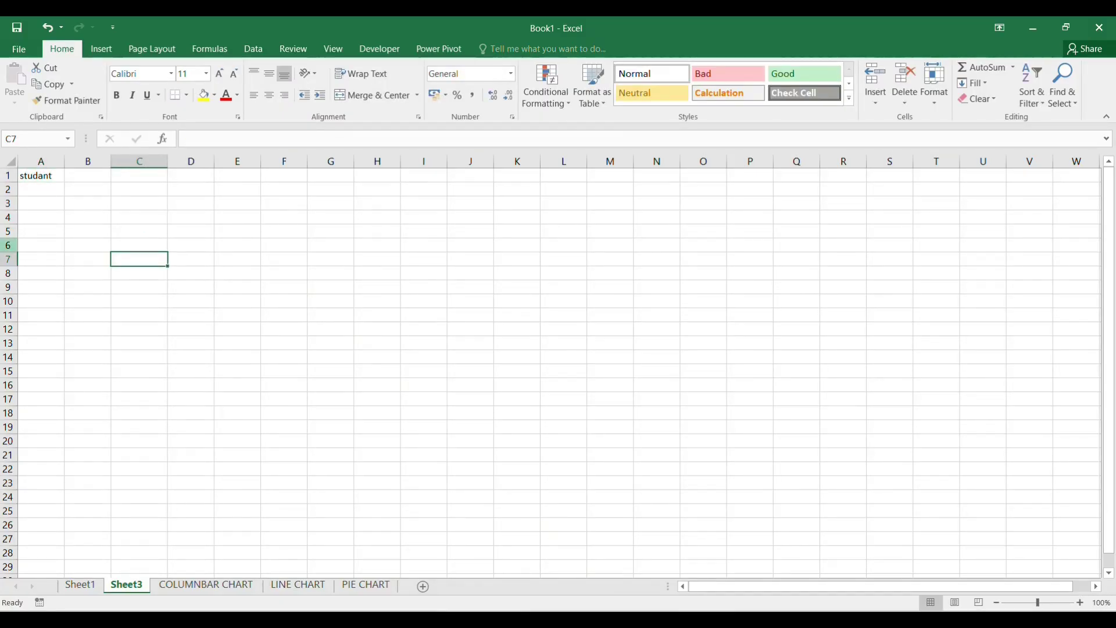
click(27, 190)
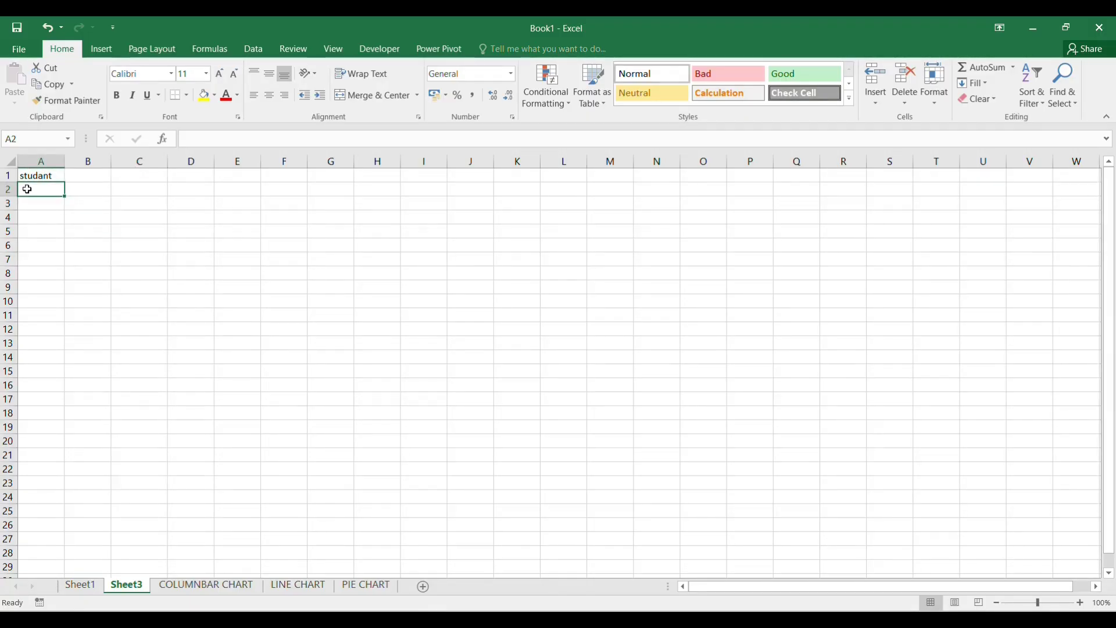
text(exel)
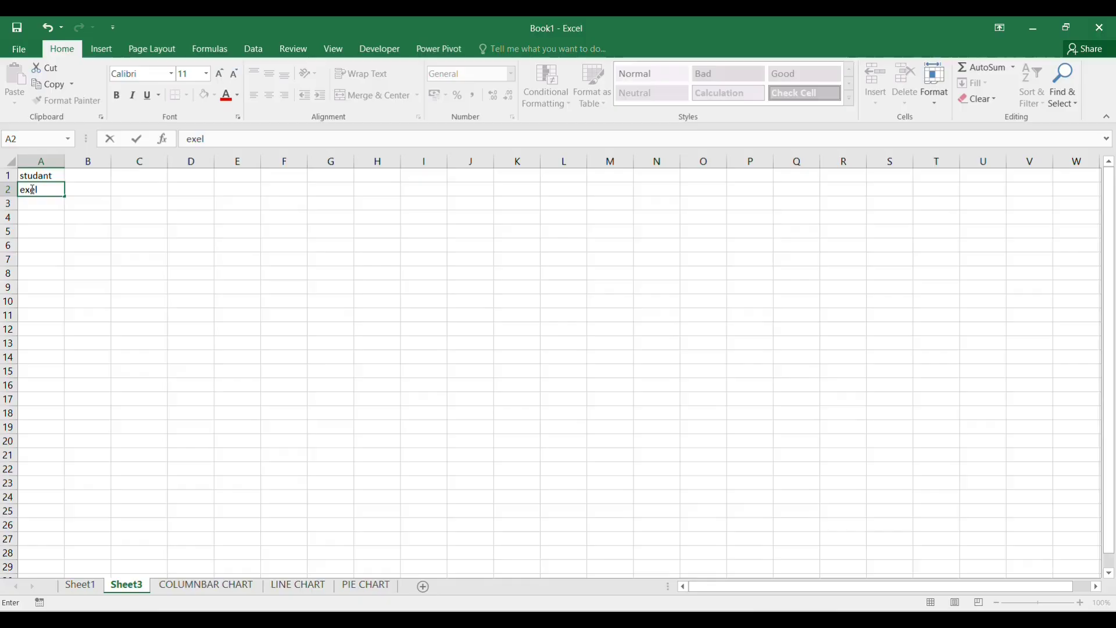
click(142, 228)
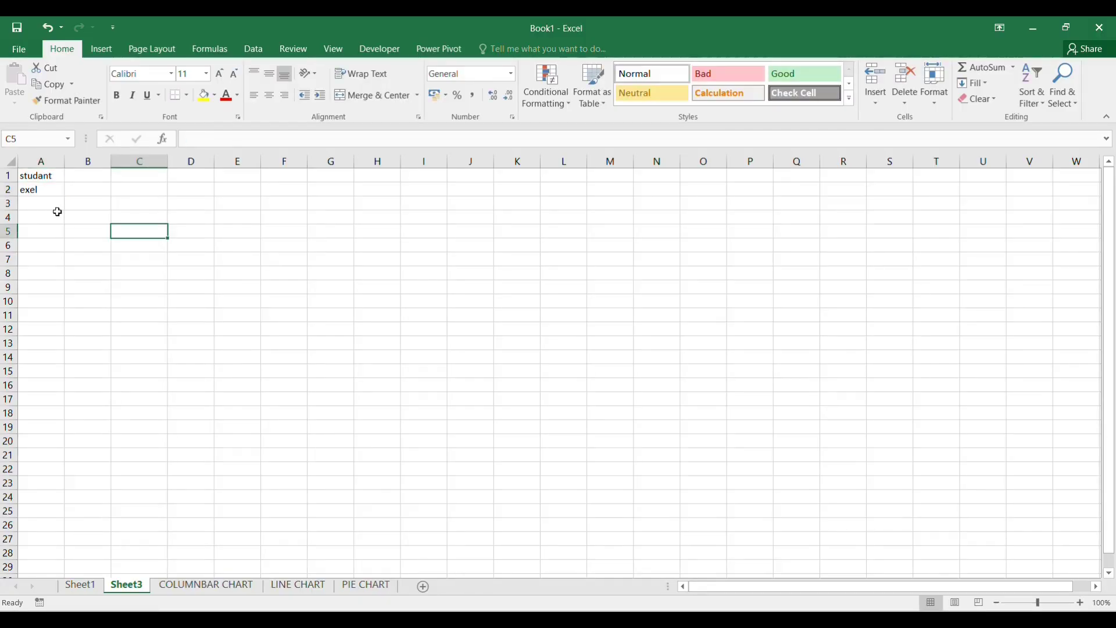
Step: Run the spelling check from A1, changing "studant" to "student" and "exel" to "excel"
click(46, 175)
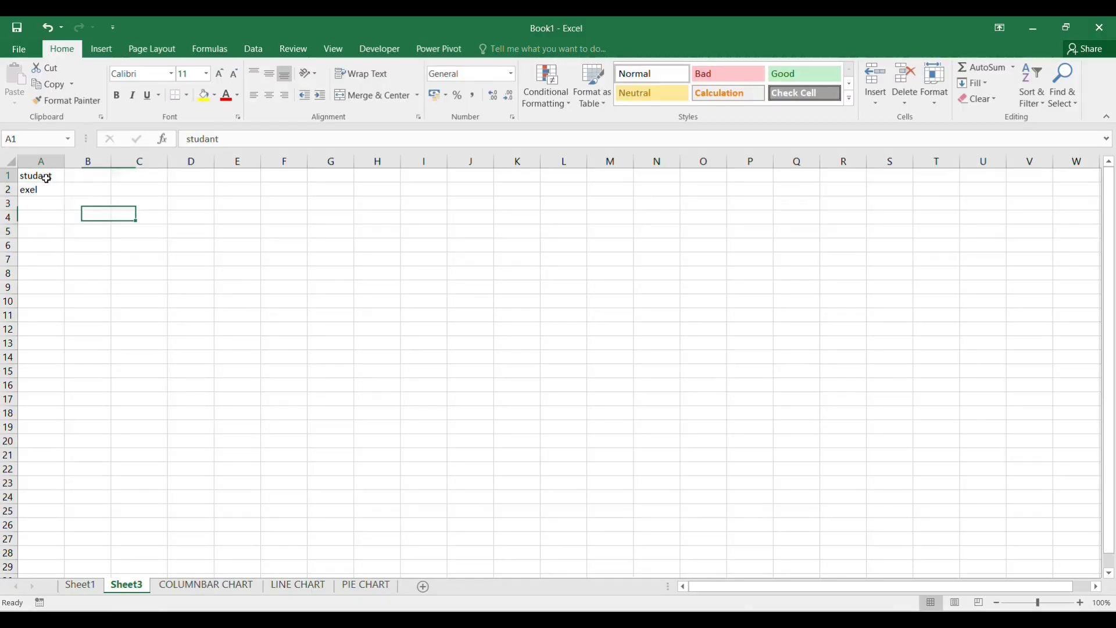
click(41, 189)
click(45, 178)
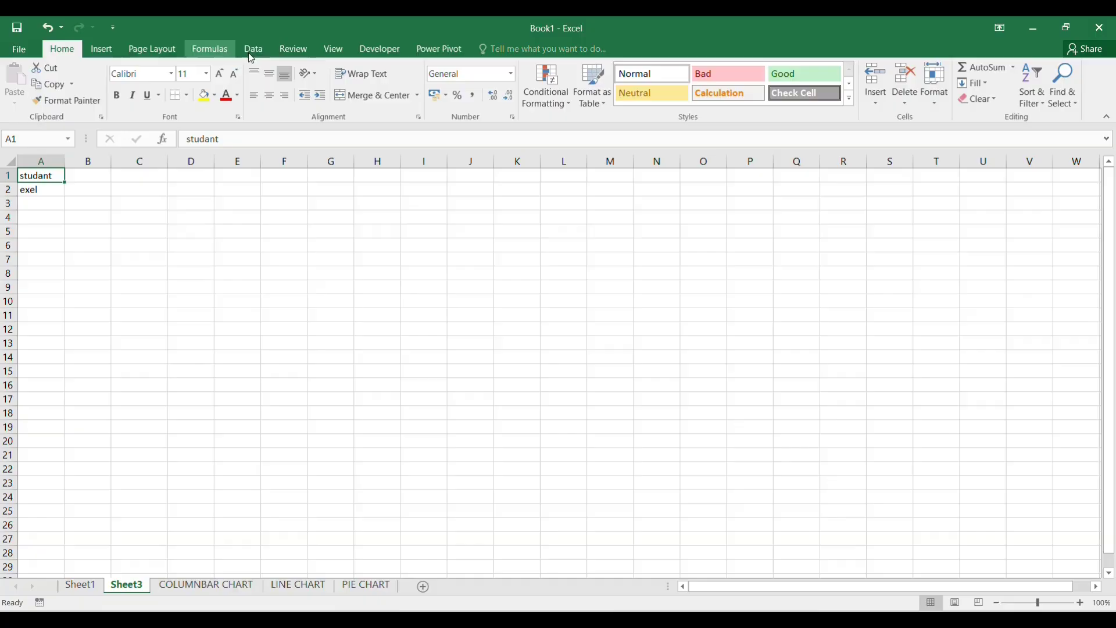
click(294, 51)
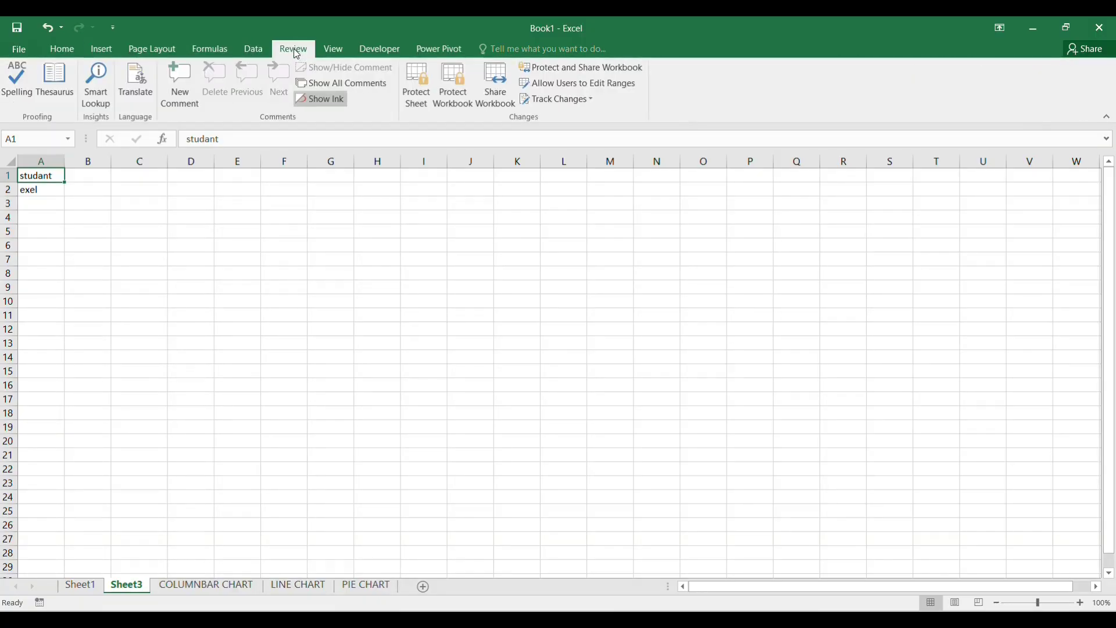
click(16, 81)
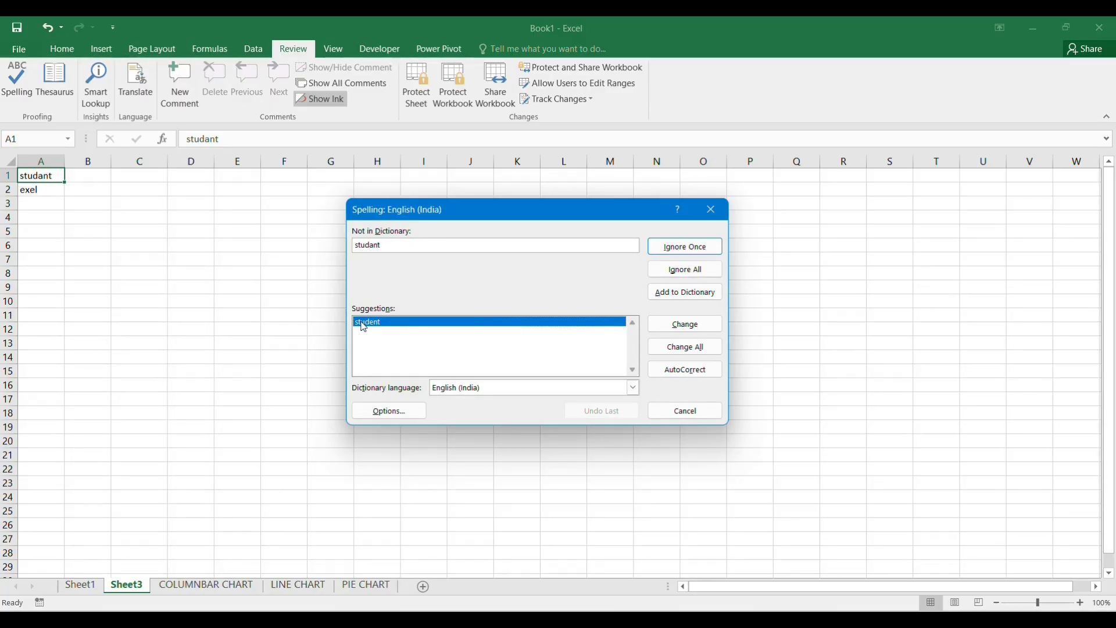
drag(357, 246, 399, 247)
click(706, 330)
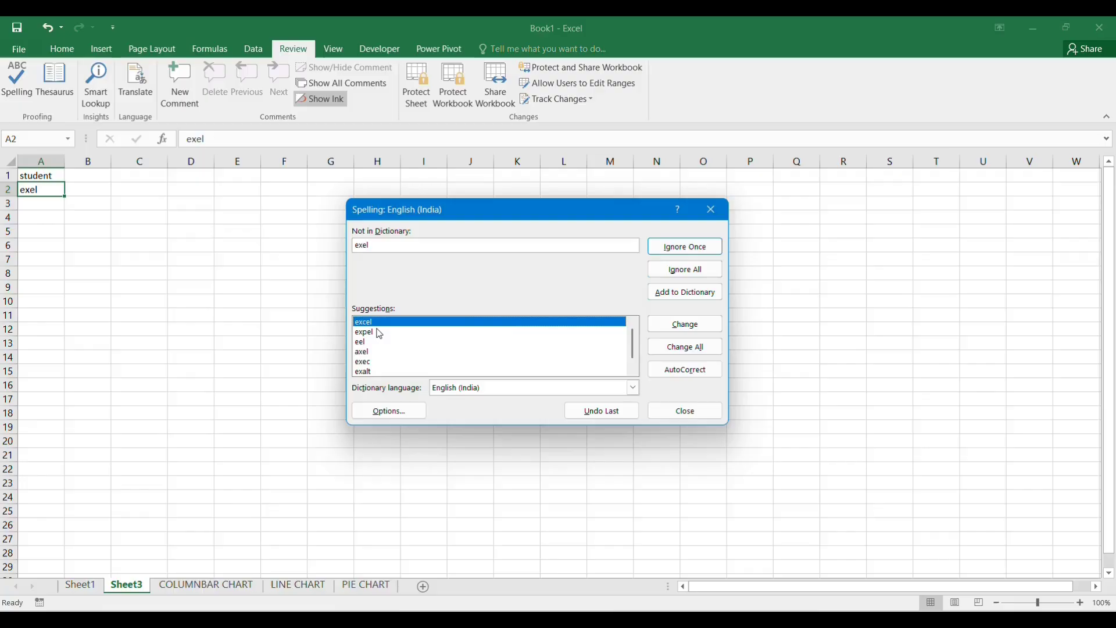
click(685, 326)
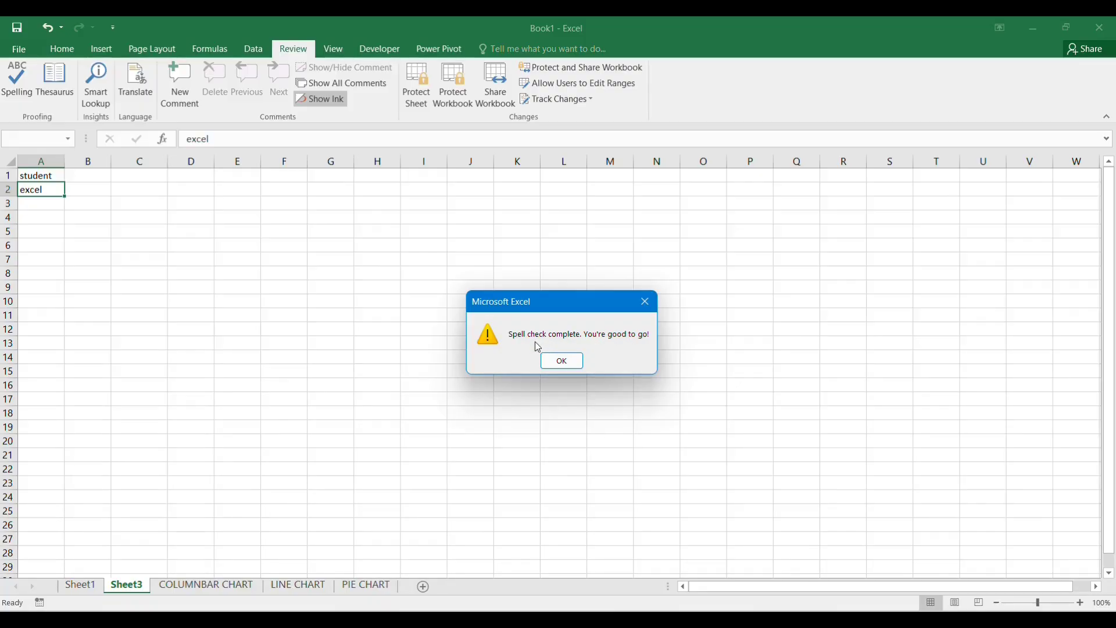
click(564, 363)
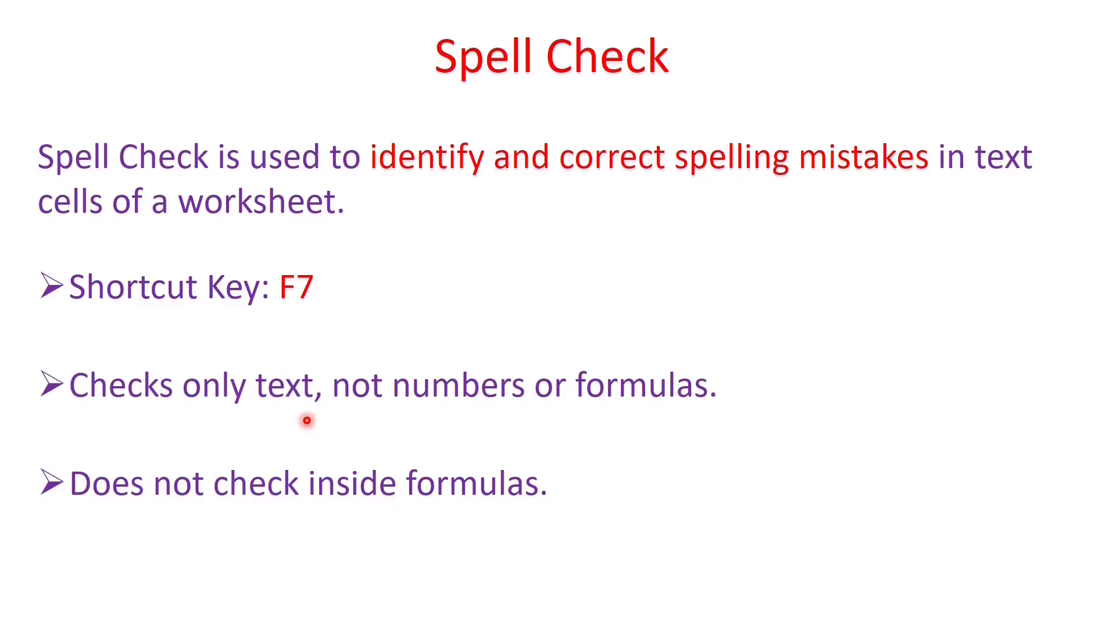
key(Right)
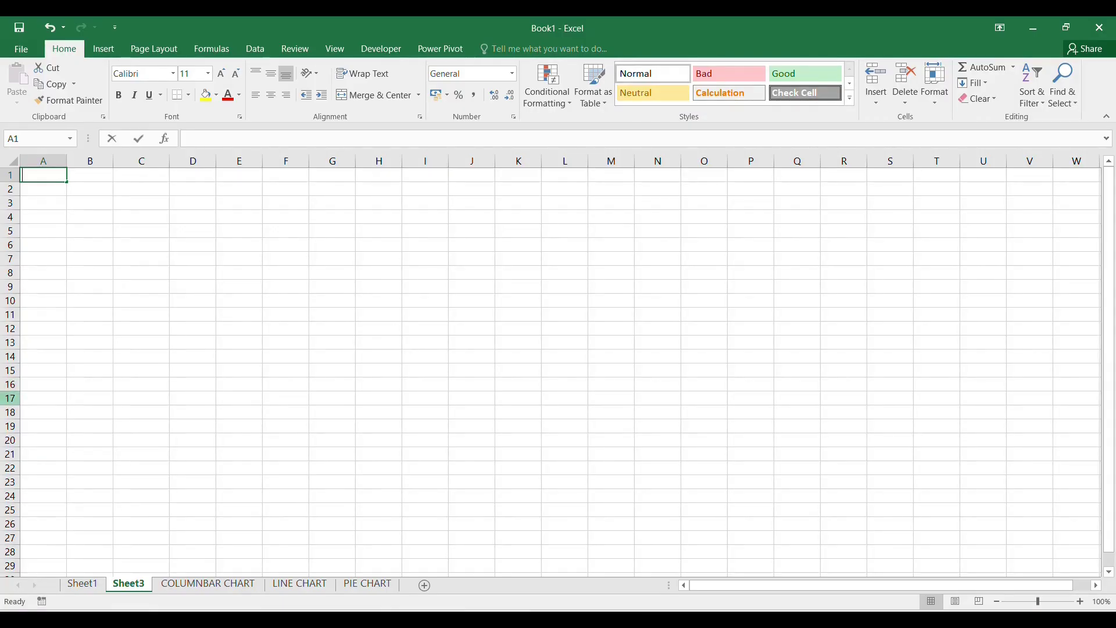
Step: Enter the column headings English, Maths and Total in cells A1 to C1 of Sheet3
text(English)
key(Tab)
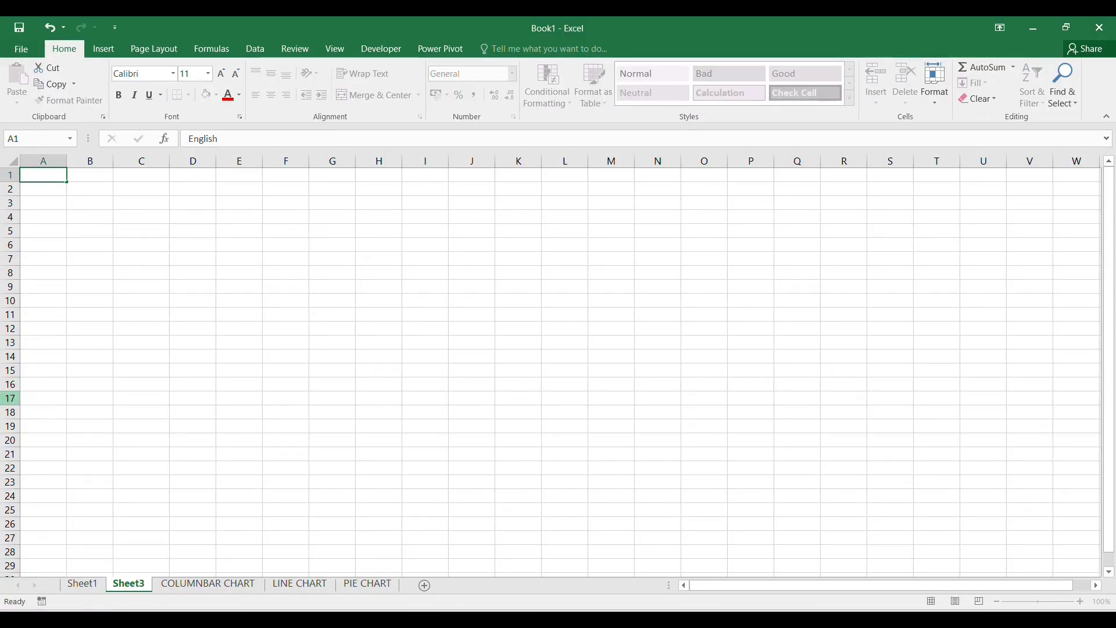
text(Ma)
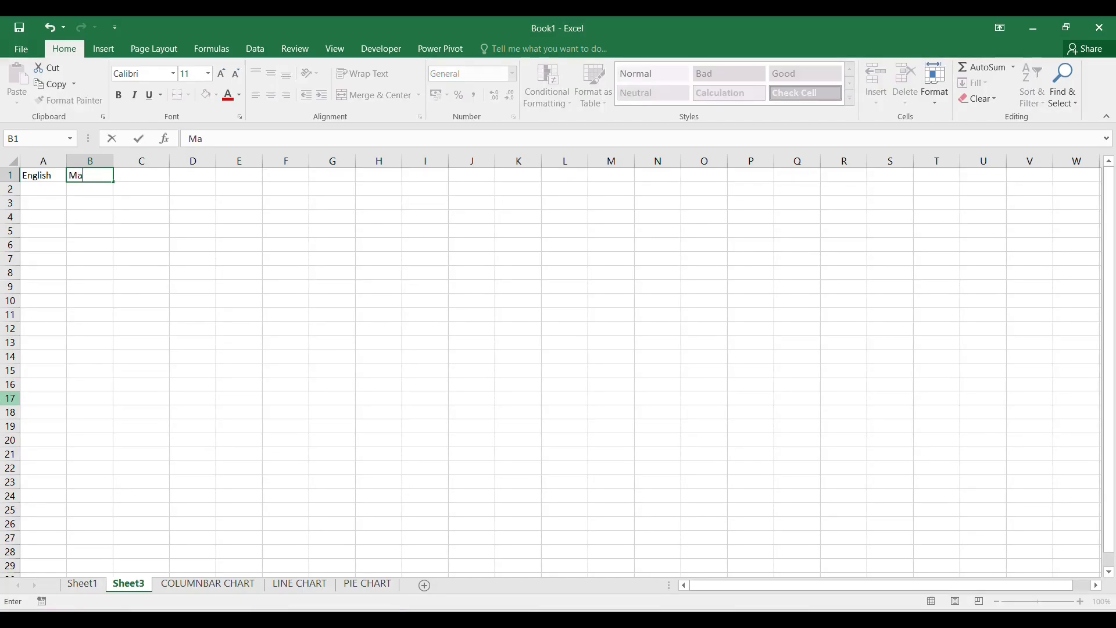
text(ths)
key(Tab)
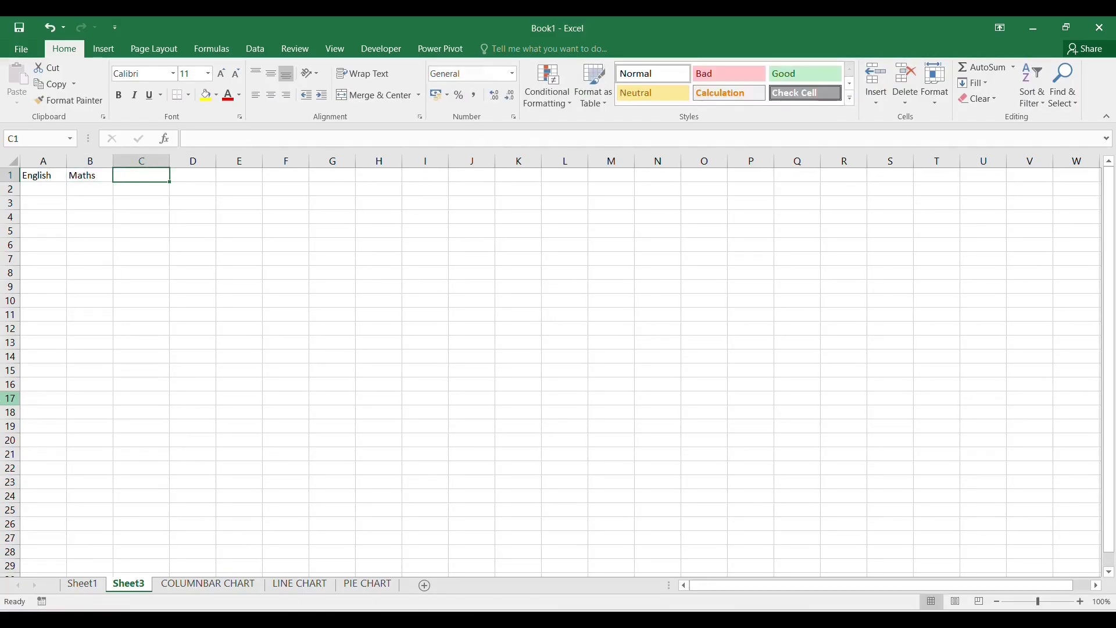
text(Total)
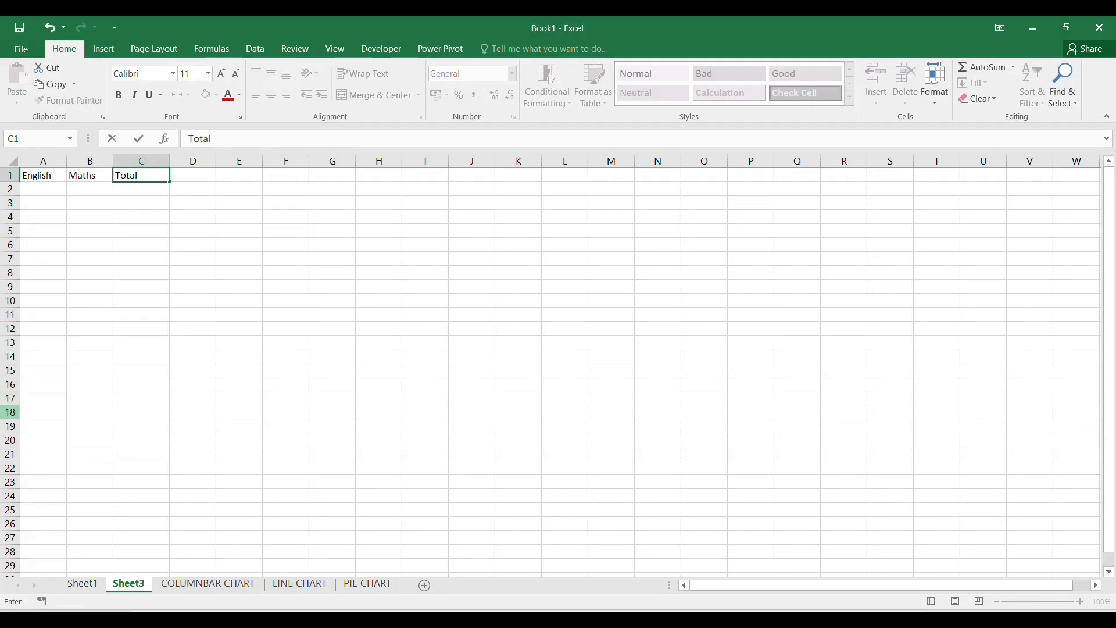
click(186, 302)
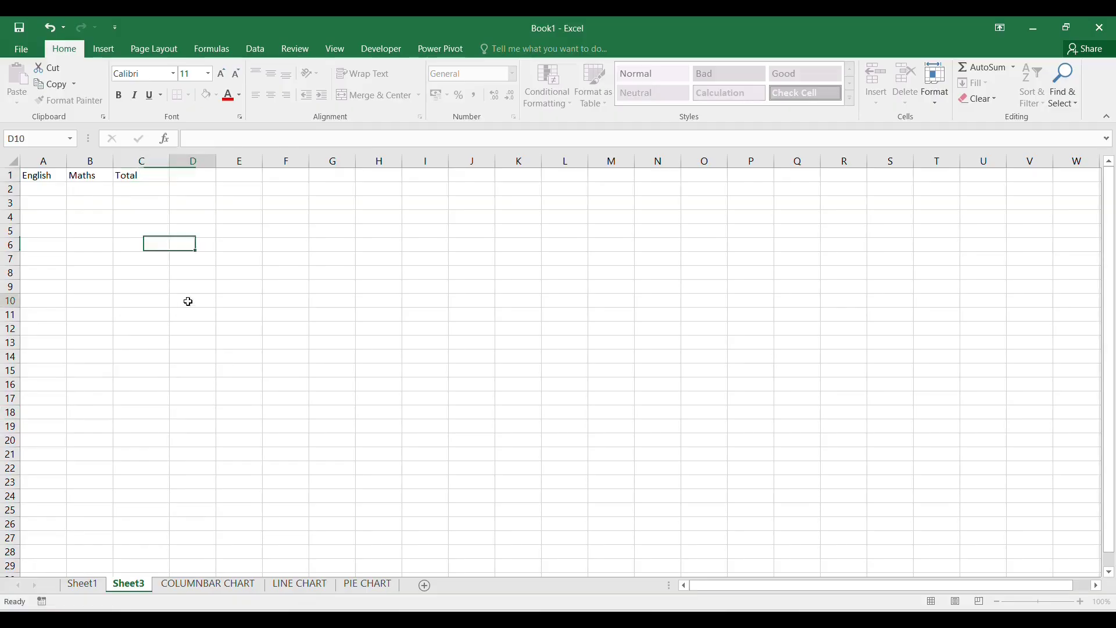
Step: Enter the mark 40 under English in A2 and 50 under Maths in B2
click(42, 190)
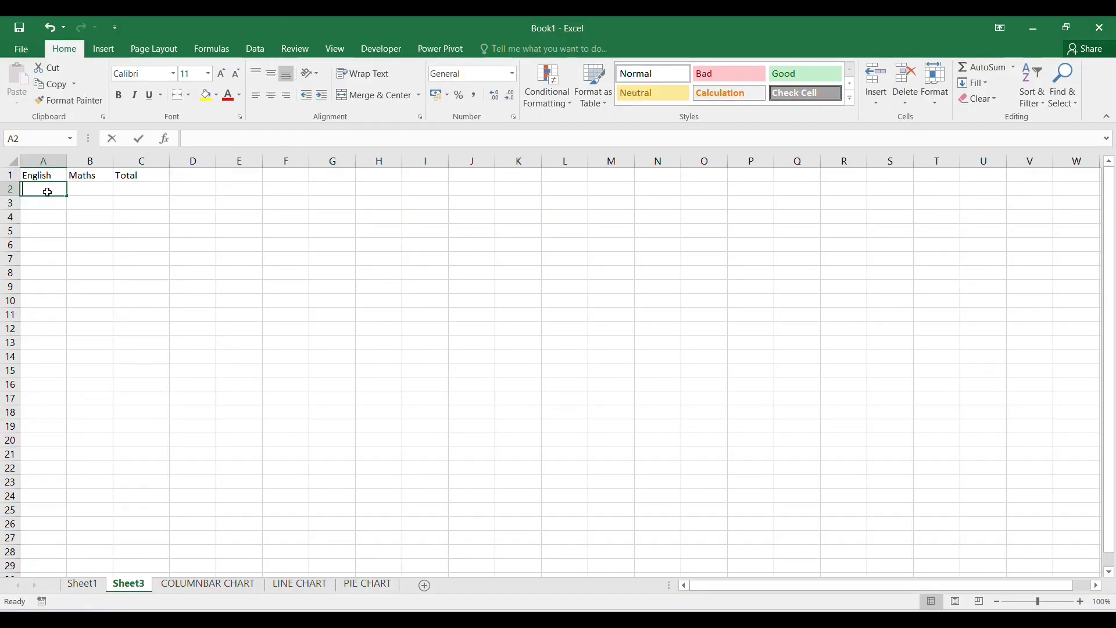
text(40)
key(Tab)
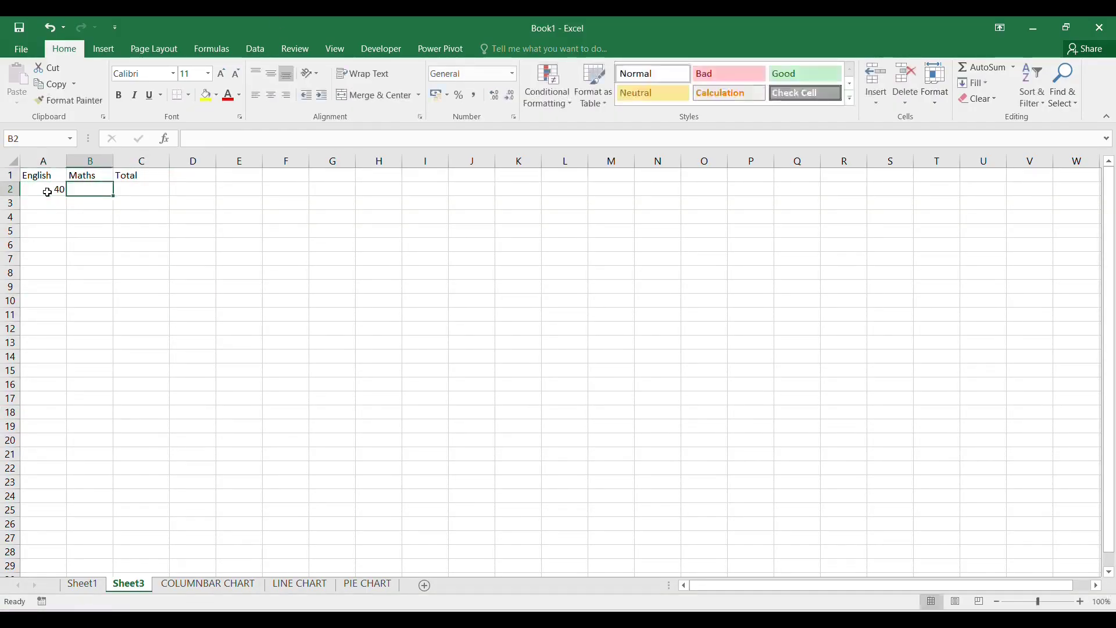
double_click(92, 187)
text(50)
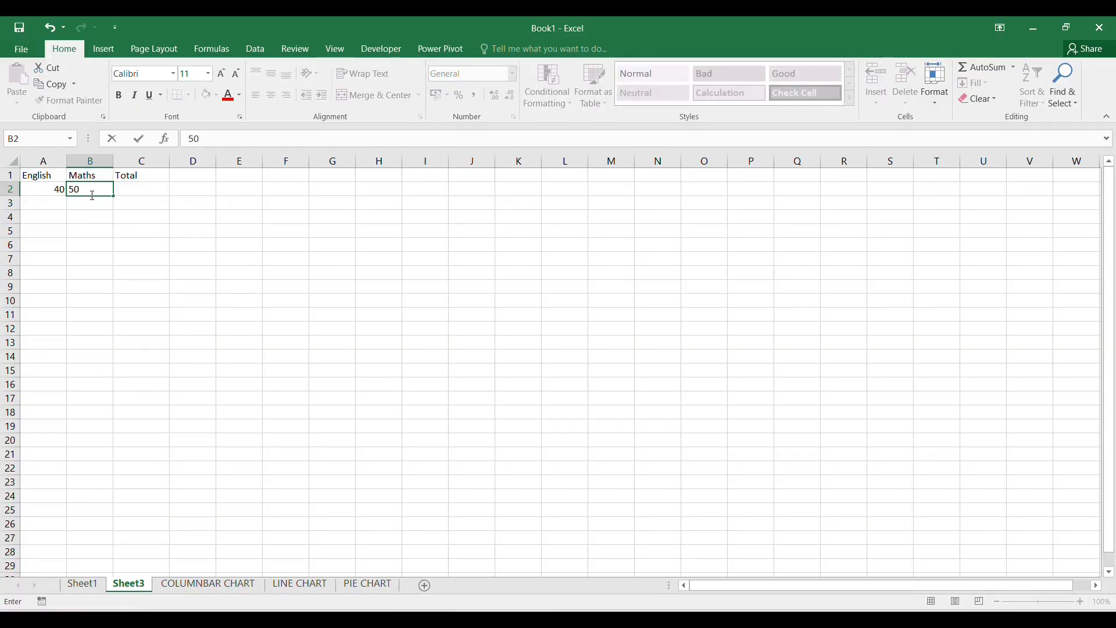
key(Tab)
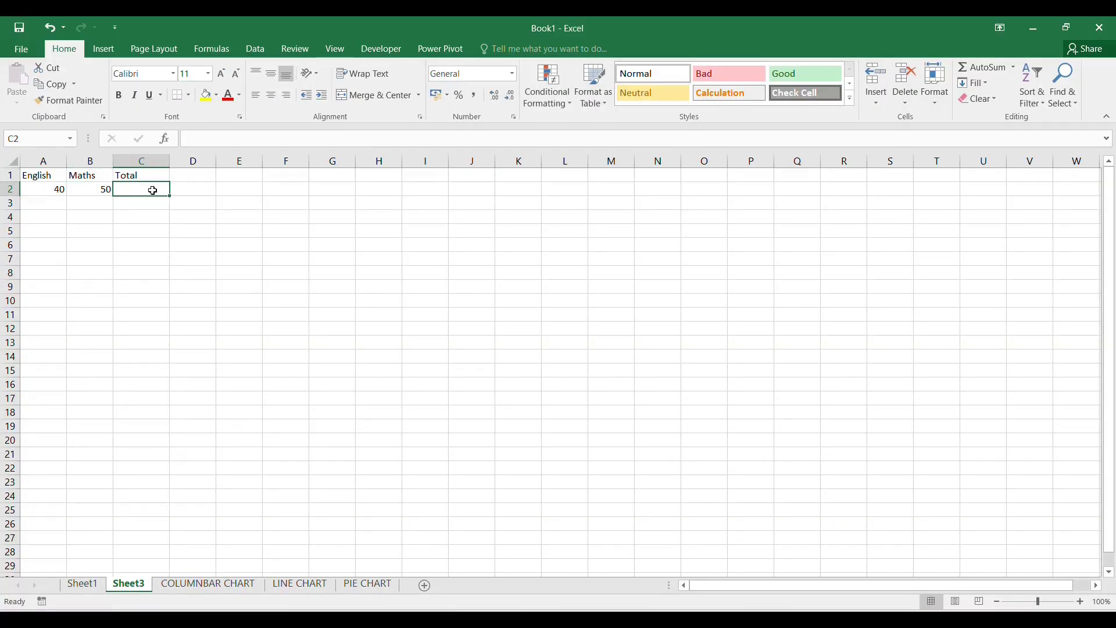
Step: Enter the formula =A2+B2 in the Total cell C2
text(=)
click(64, 189)
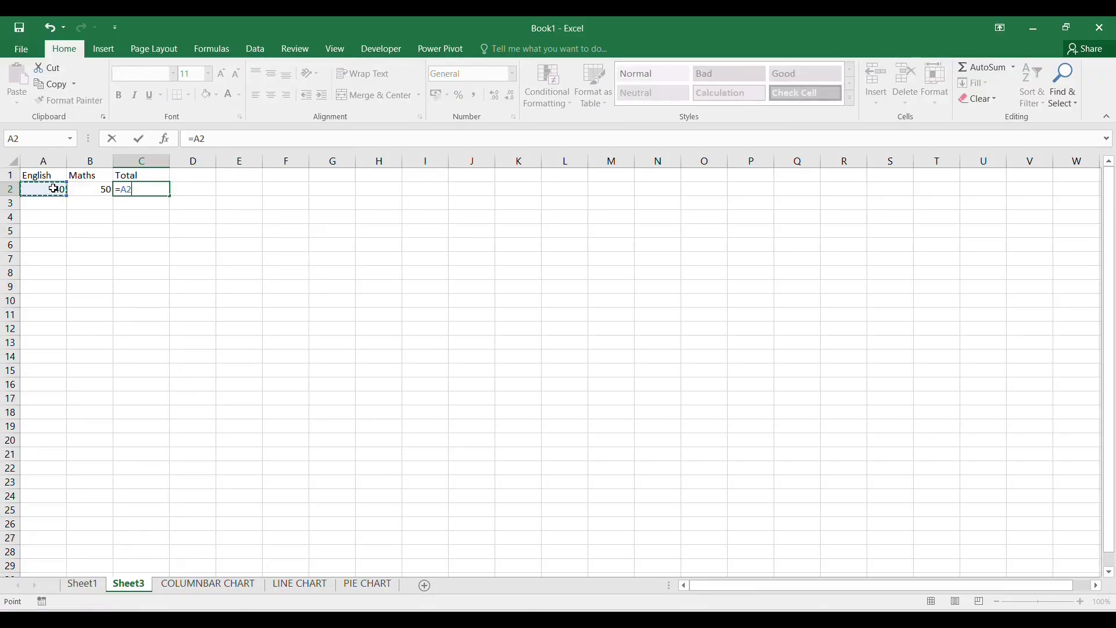
text(+)
click(105, 188)
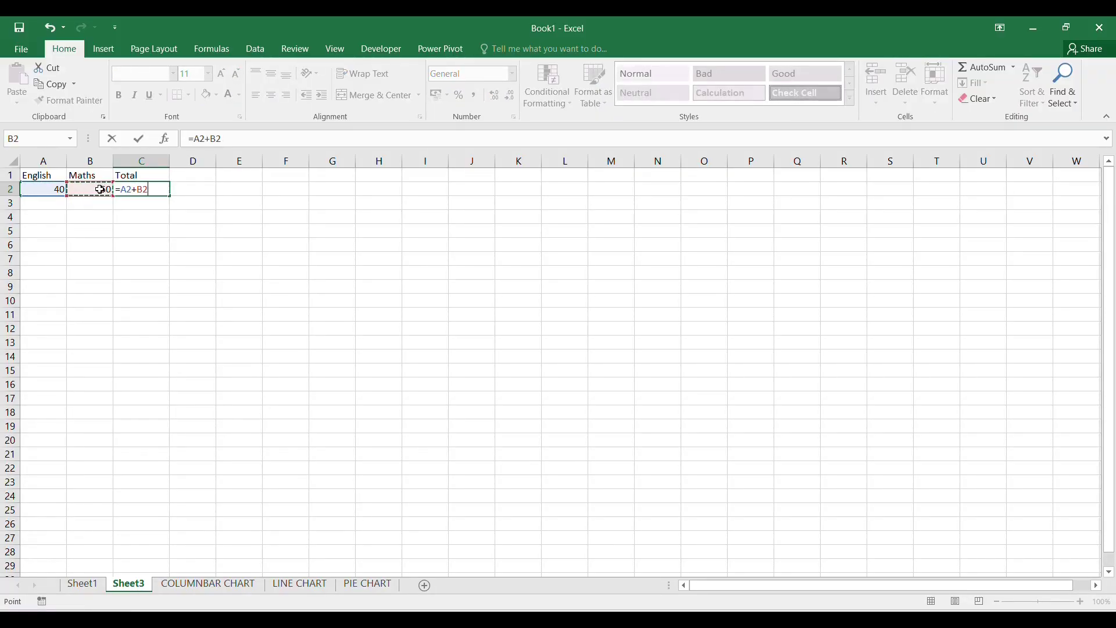
key(Return)
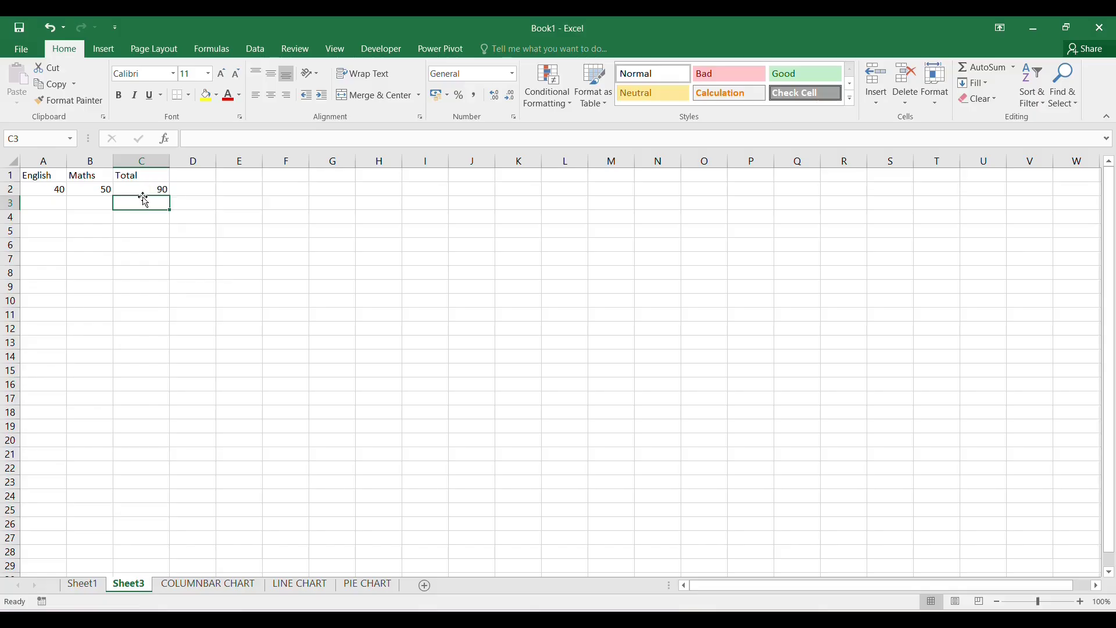
Step: Centre the marks table A1:C2 both vertically and horizontally within its cells
drag(39, 176, 152, 189)
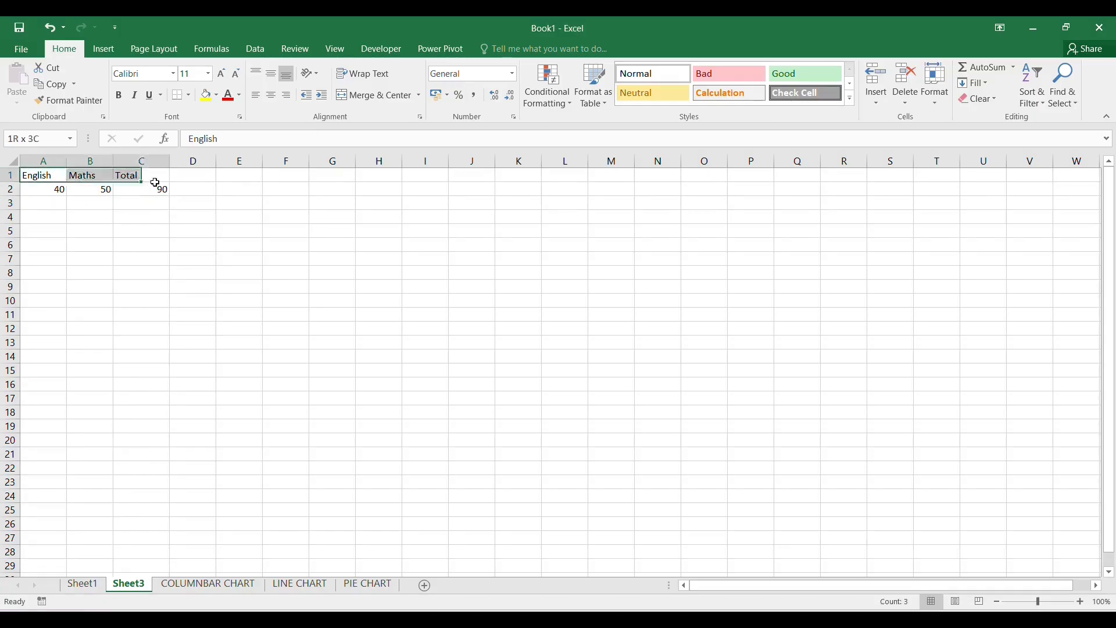
click(271, 74)
click(271, 96)
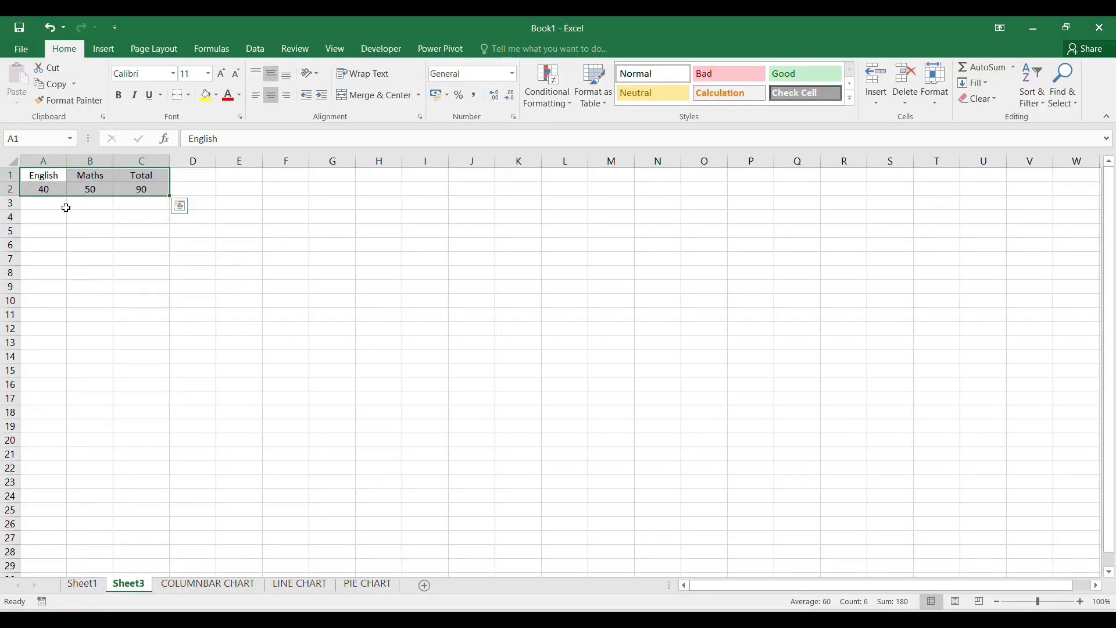
Step: Trace the precedents of the total formula in C2, and clear the tracer arrows again
click(152, 202)
click(149, 189)
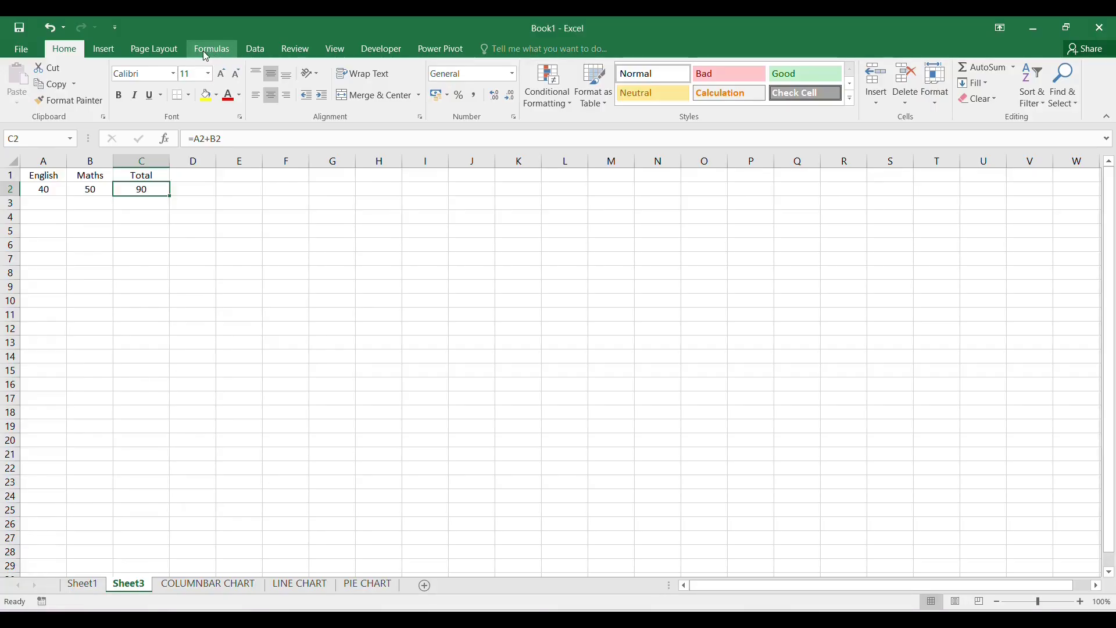
click(217, 53)
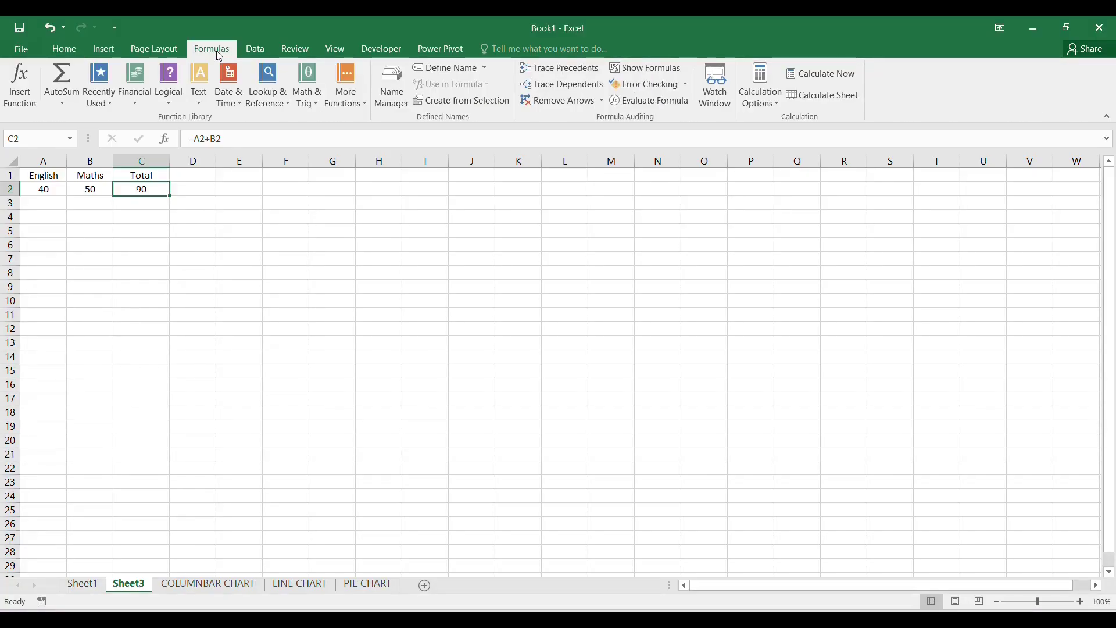
click(558, 77)
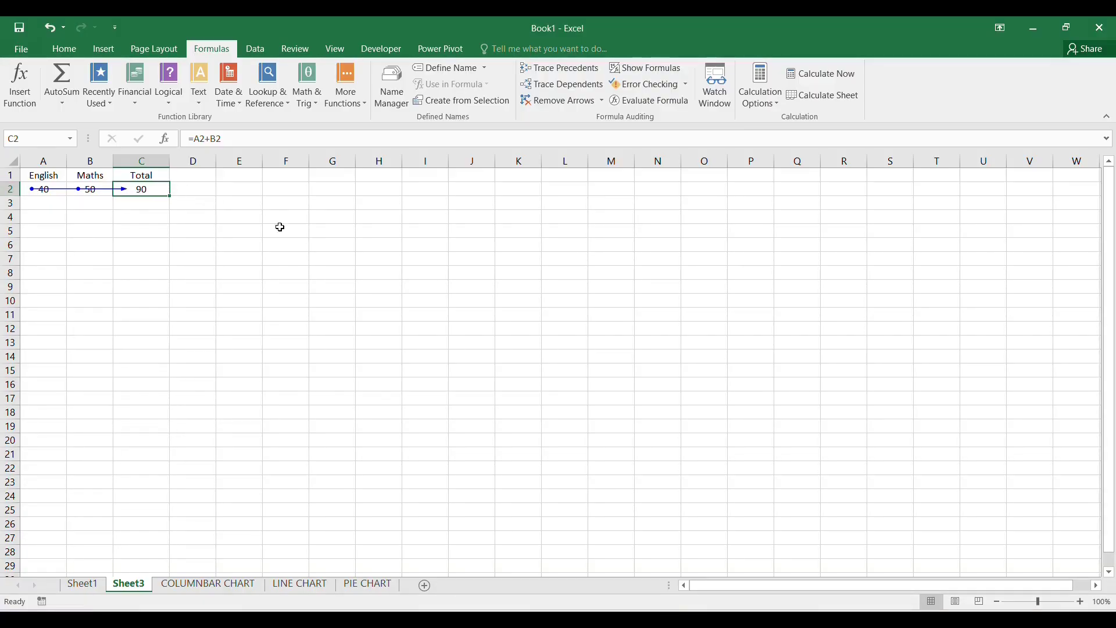
click(560, 103)
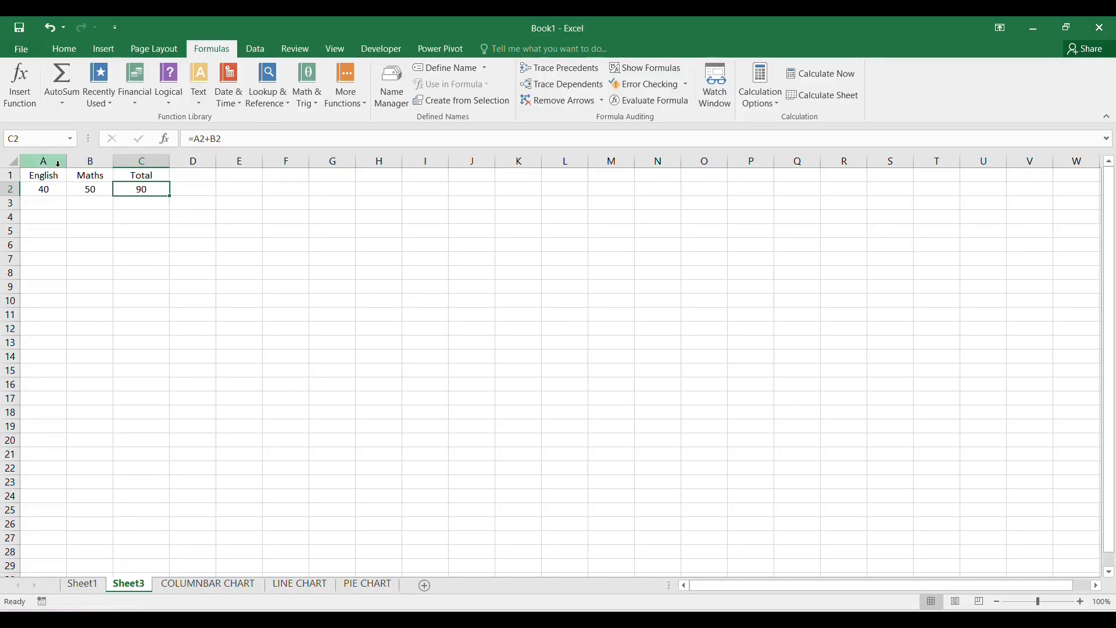
Step: Trace the dependents of the English mark in A2 and check the formula cell C2
click(192, 195)
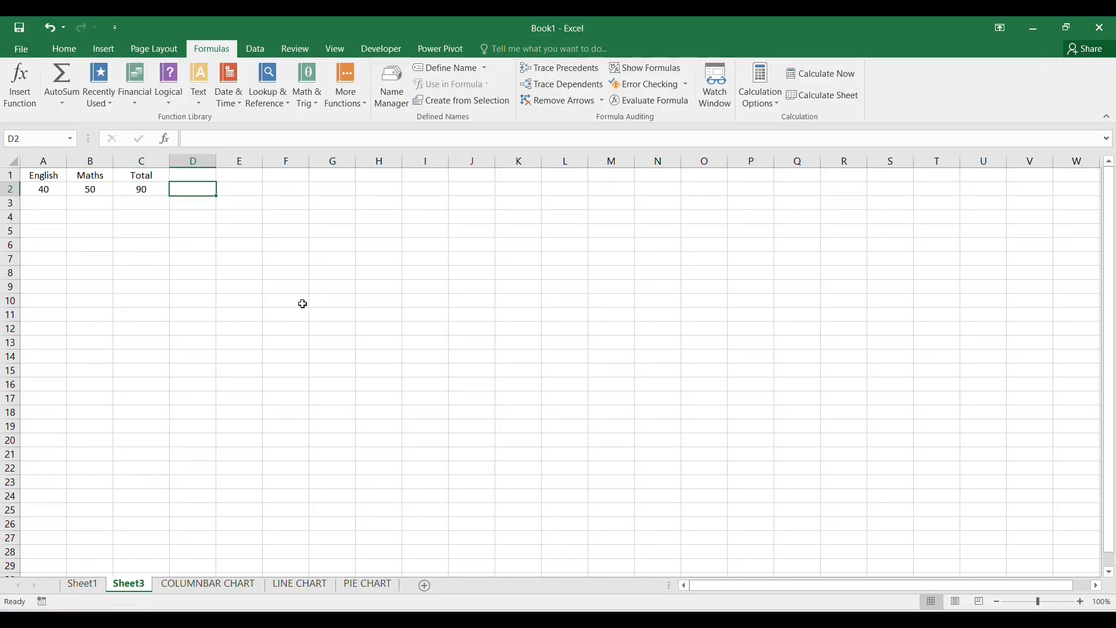
click(40, 182)
click(42, 188)
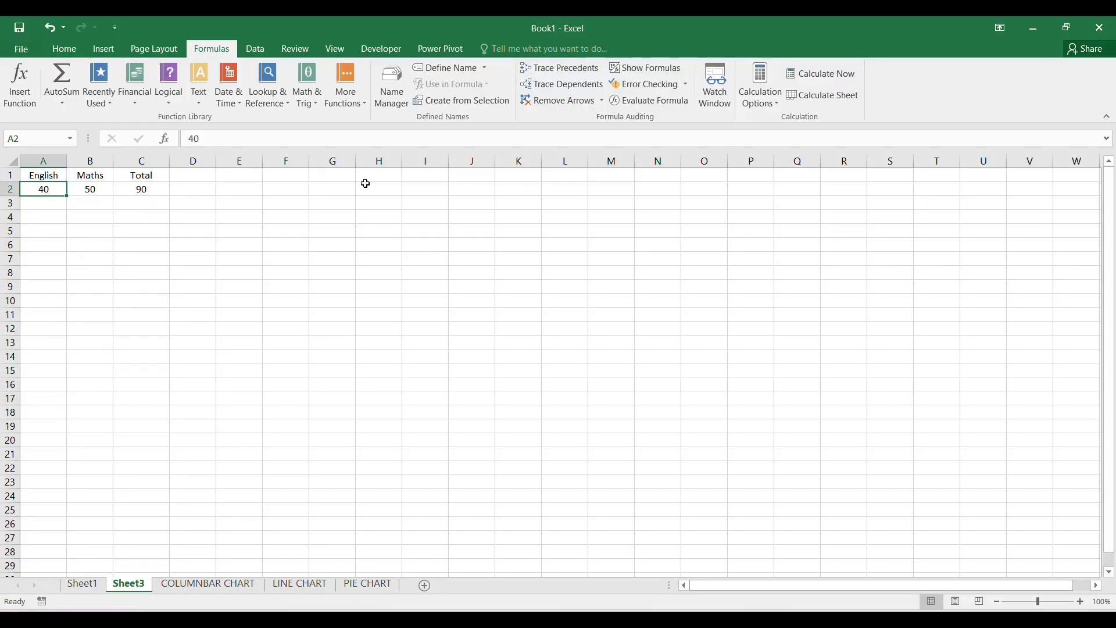
click(535, 86)
click(152, 190)
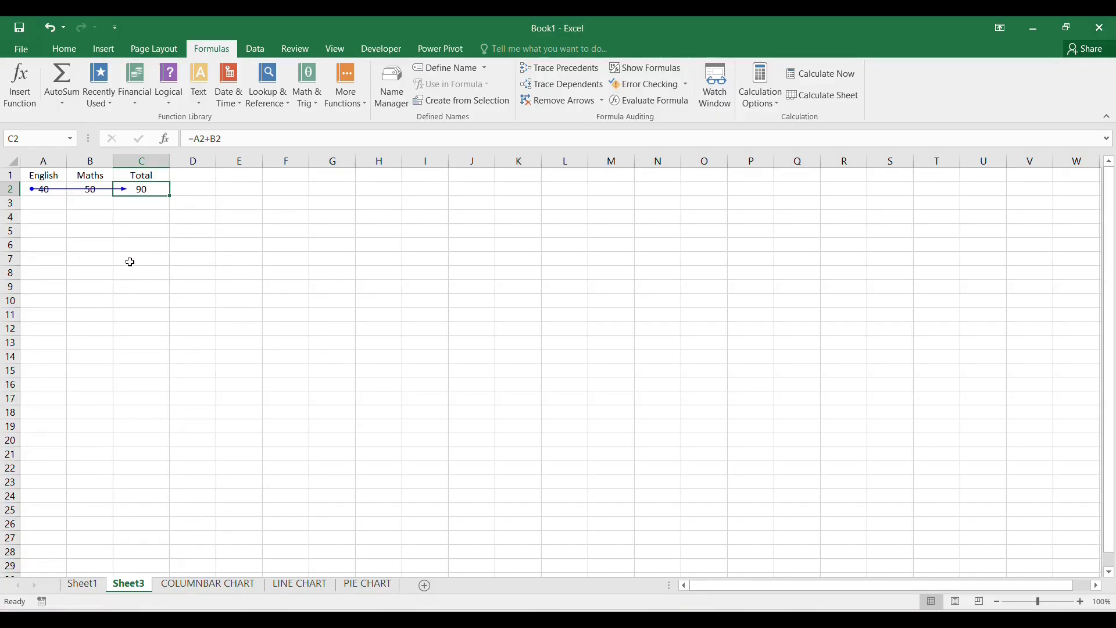
Step: Select the whole sheet and show formulas instead of results, clearing the selection at the end
click(13, 161)
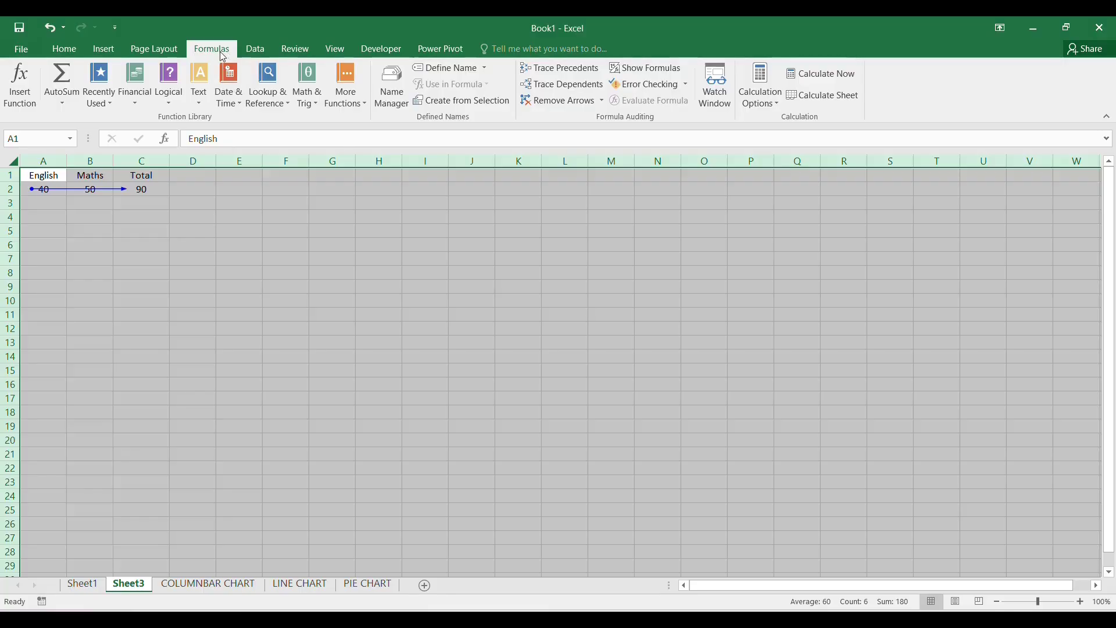
click(646, 68)
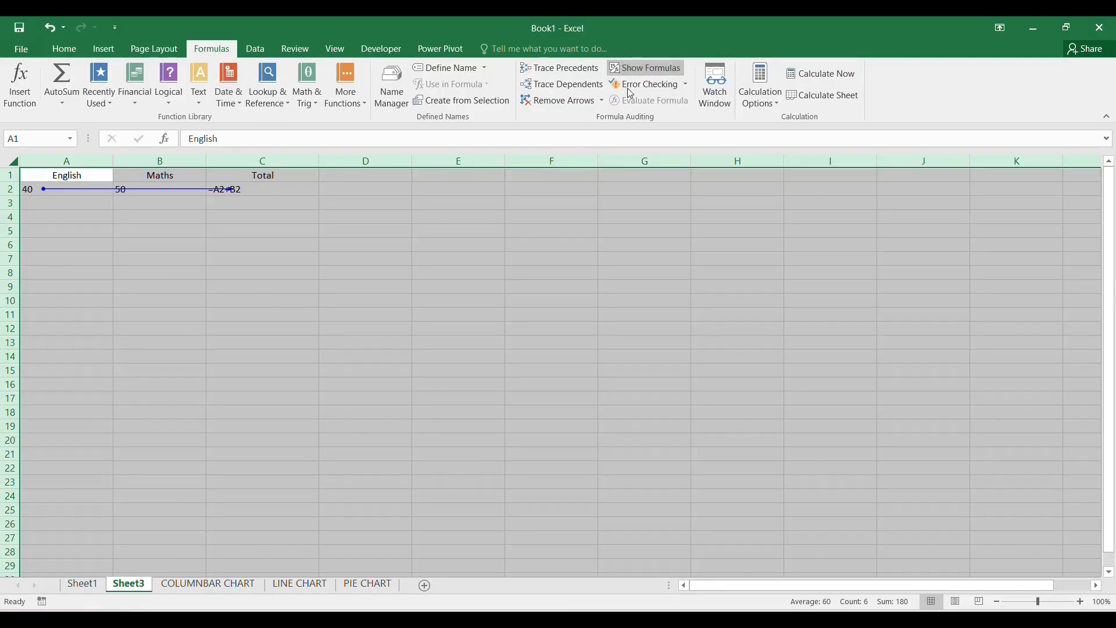
click(350, 238)
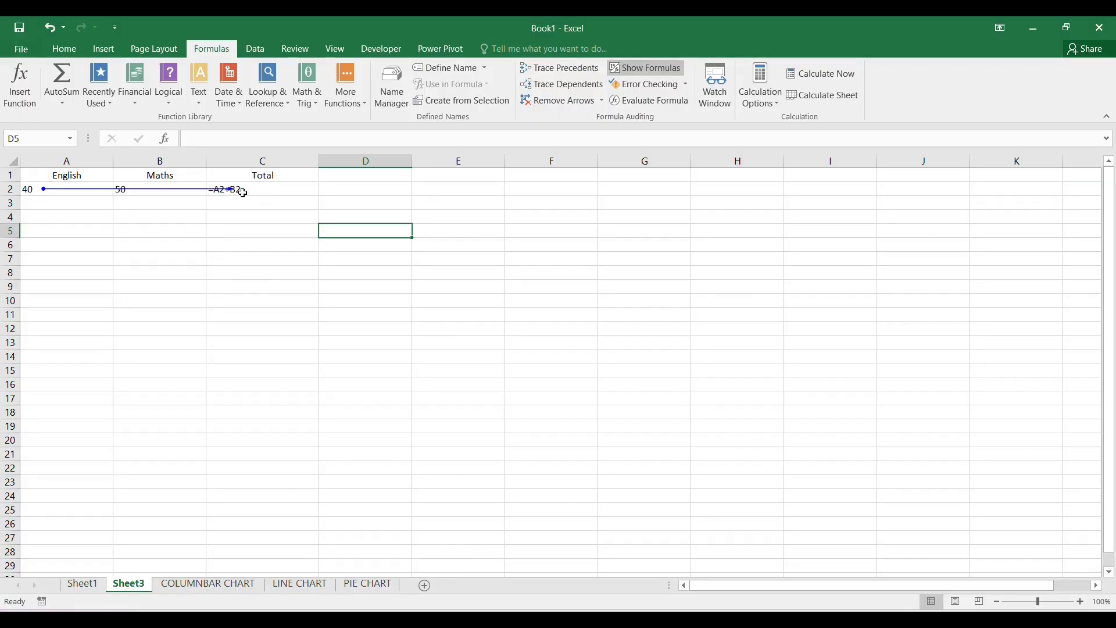
Step: Remove the tracer arrows, select the formula cell C2 and turn off Show Formulas
click(557, 101)
double_click(222, 198)
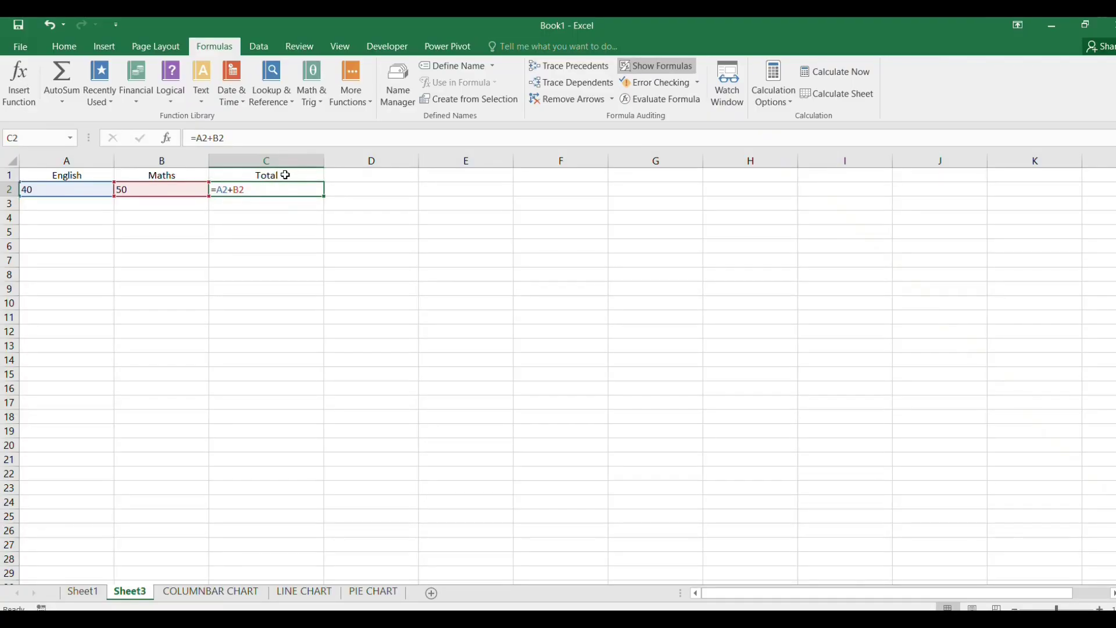
click(643, 68)
click(642, 69)
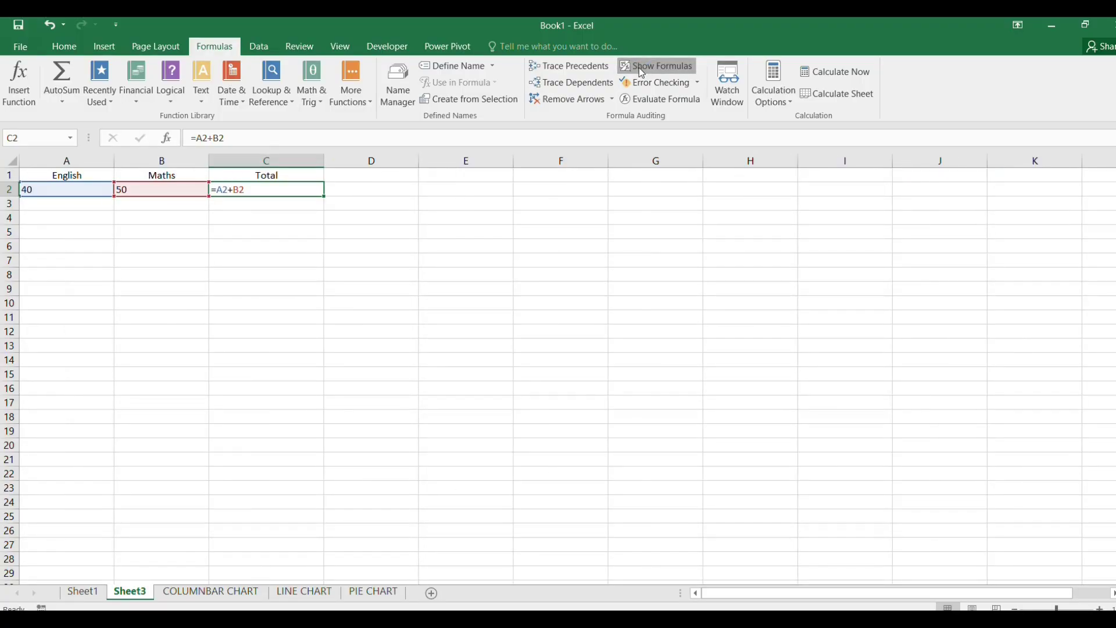
click(642, 68)
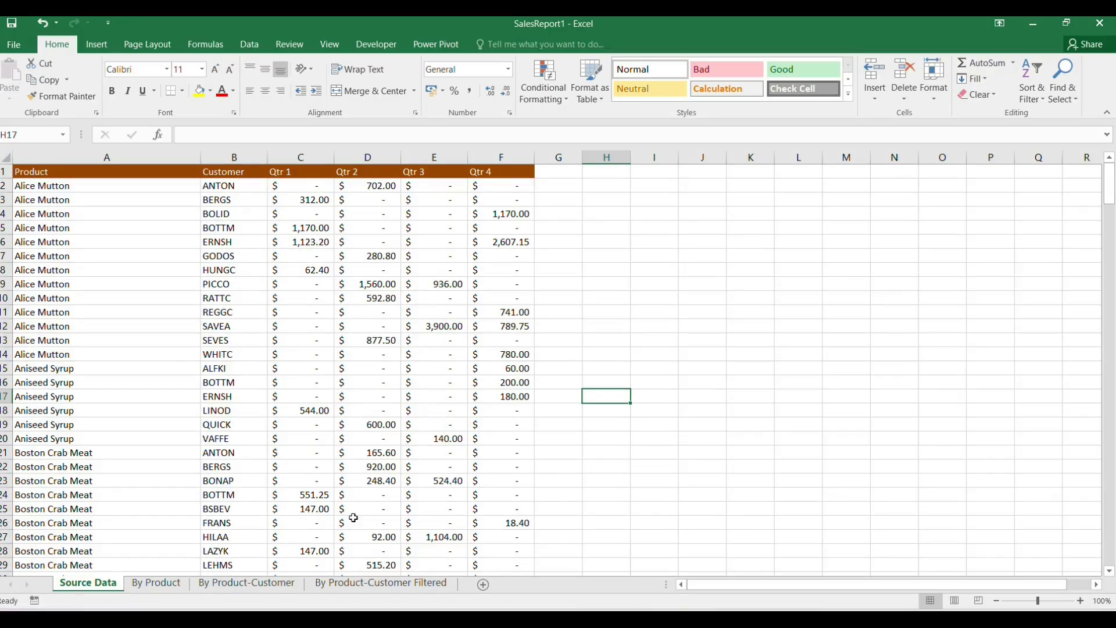
Step: Save the SalesReport1 workbook as an Excel Template in Custom Office Templates, agreeing to clear the external data before saving
click(32, 46)
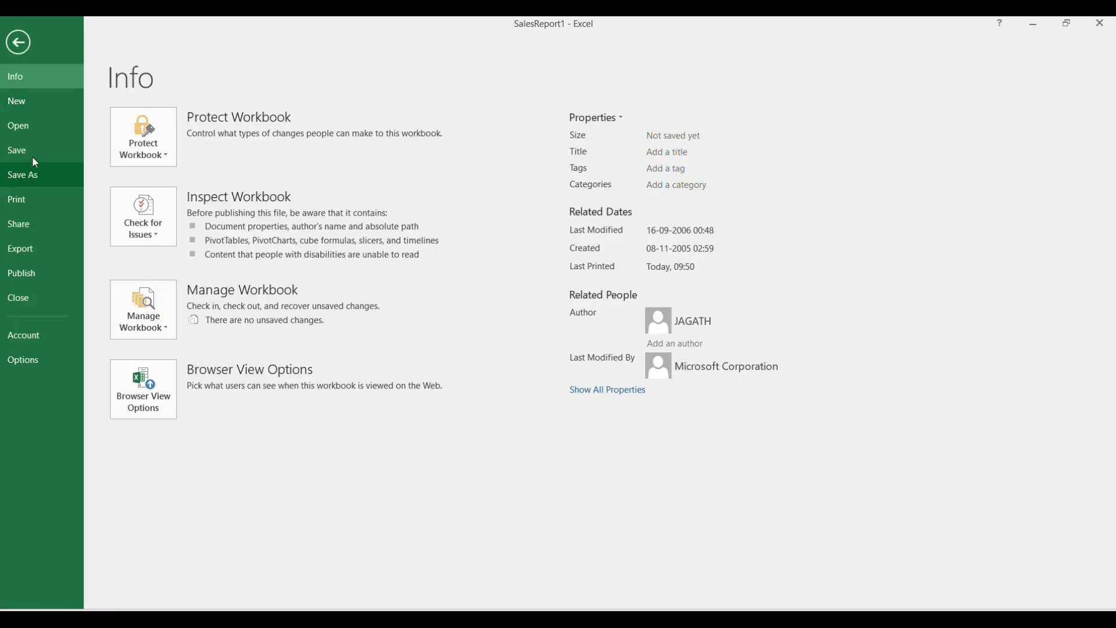
click(26, 175)
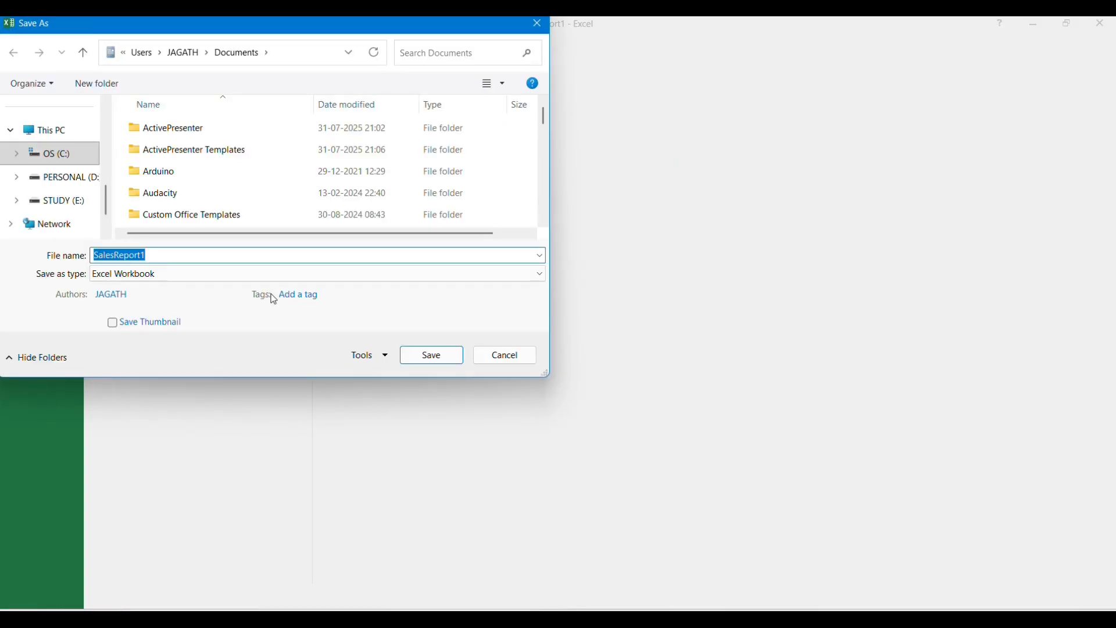
click(151, 277)
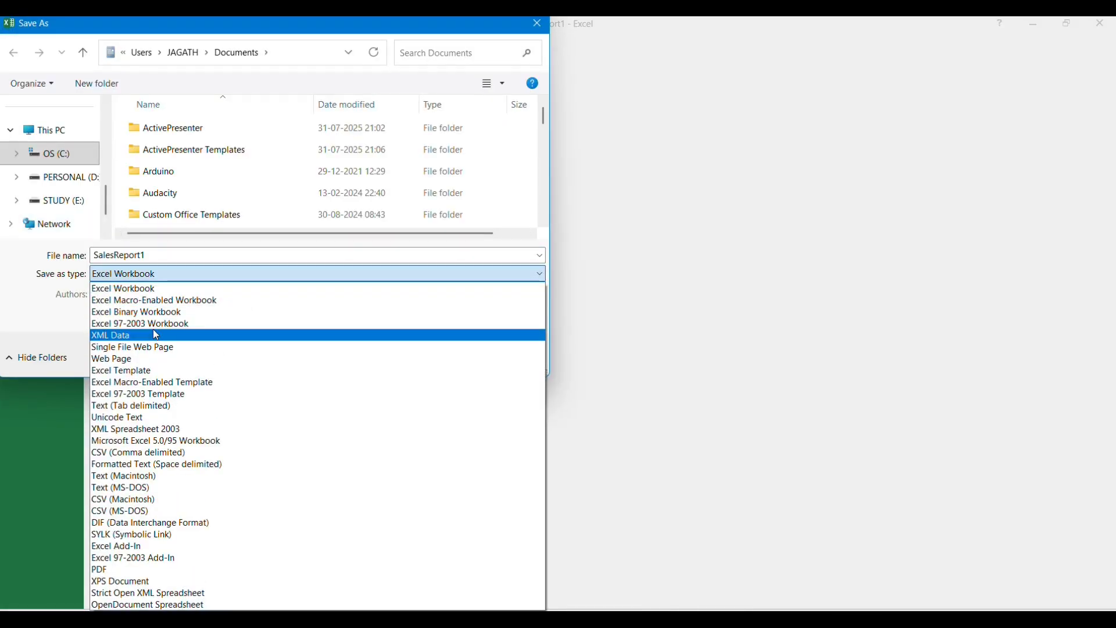
click(124, 372)
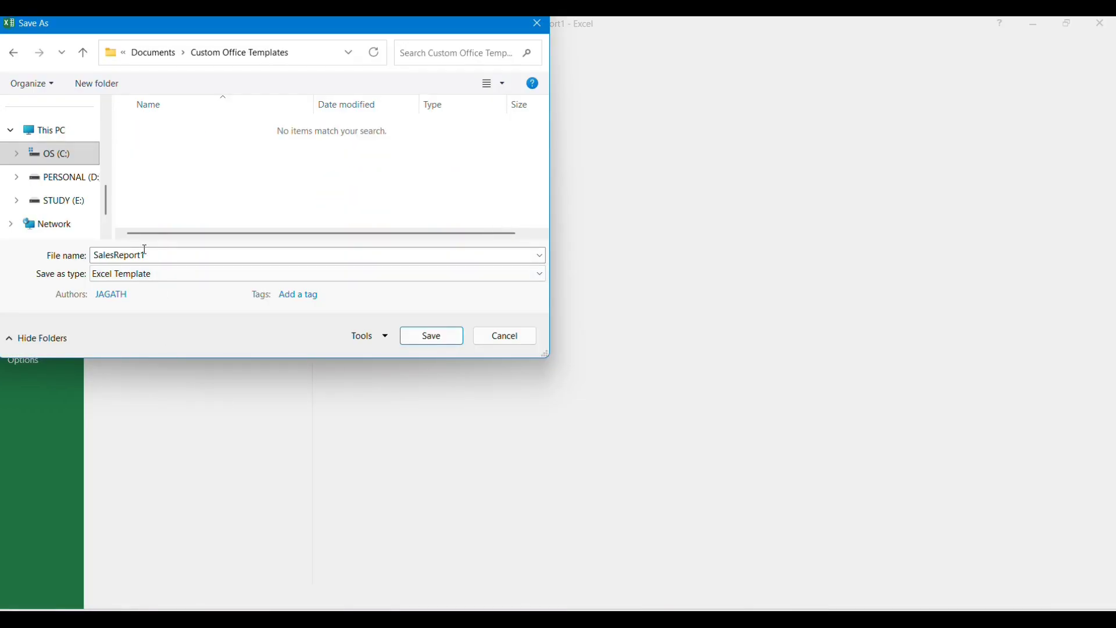
click(435, 338)
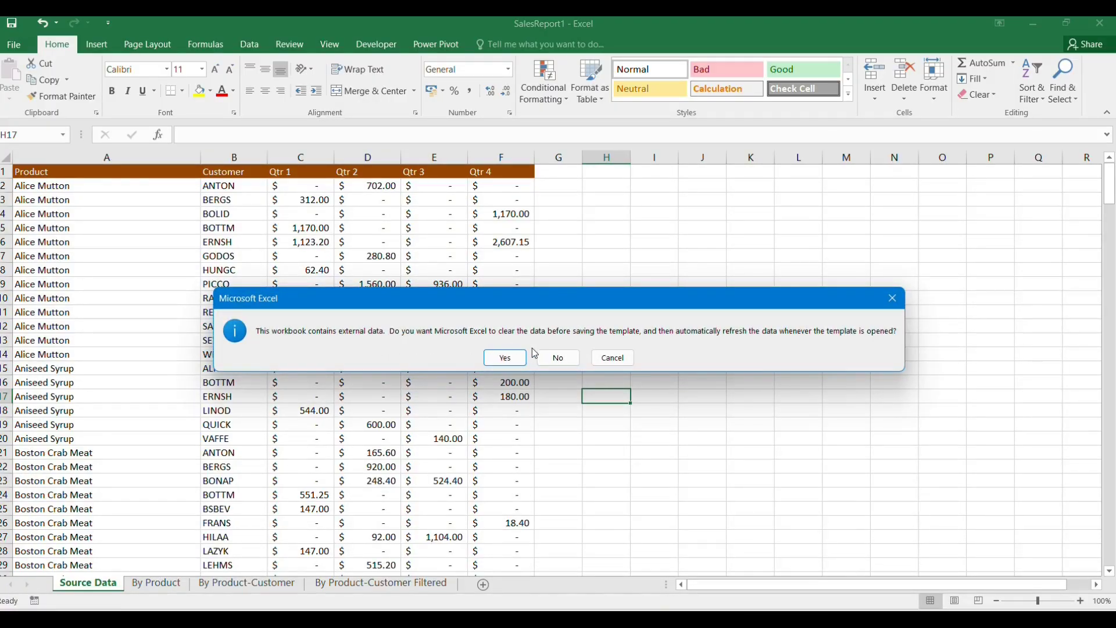
click(511, 358)
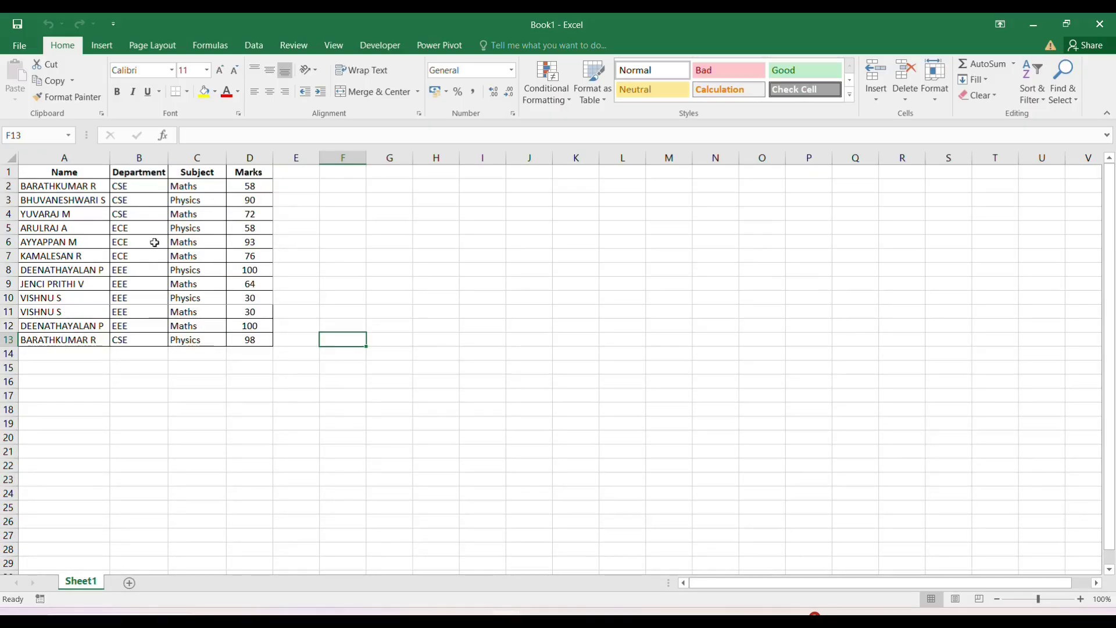
click(102, 46)
click(436, 255)
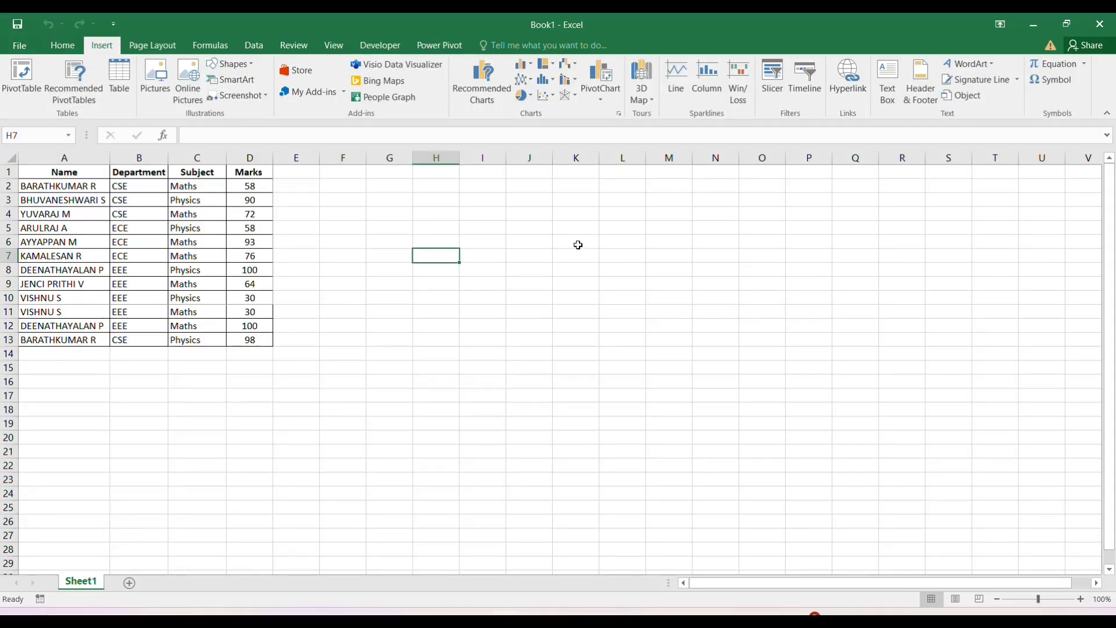
click(63, 45)
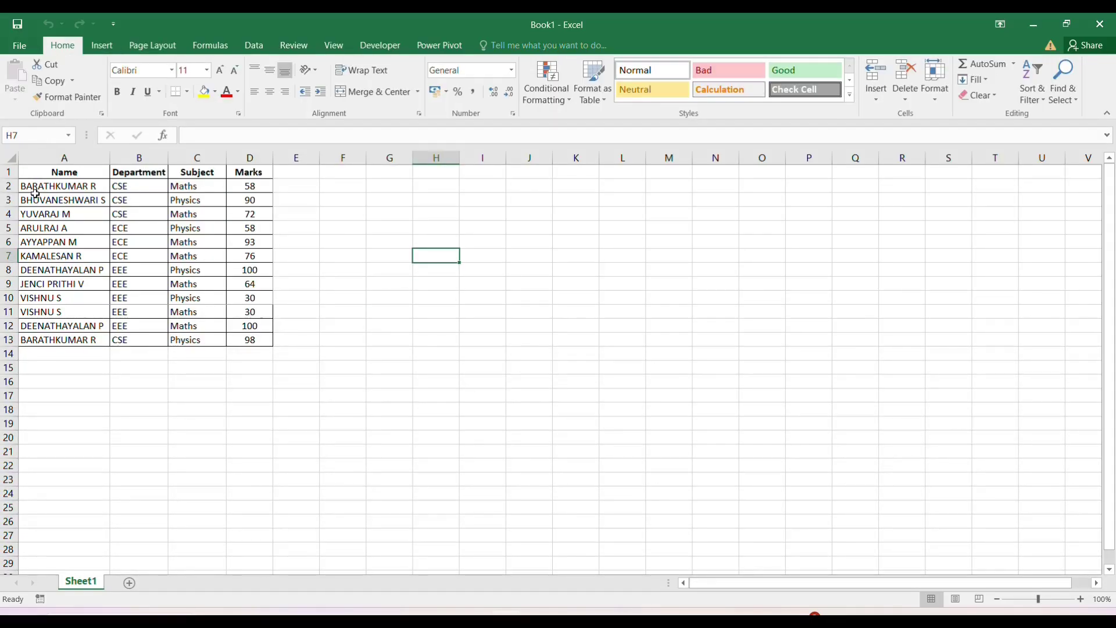
Step: Create a PivotTable on a new worksheet from the student marks range A1:D13 of Sheet1
drag(51, 172, 250, 325)
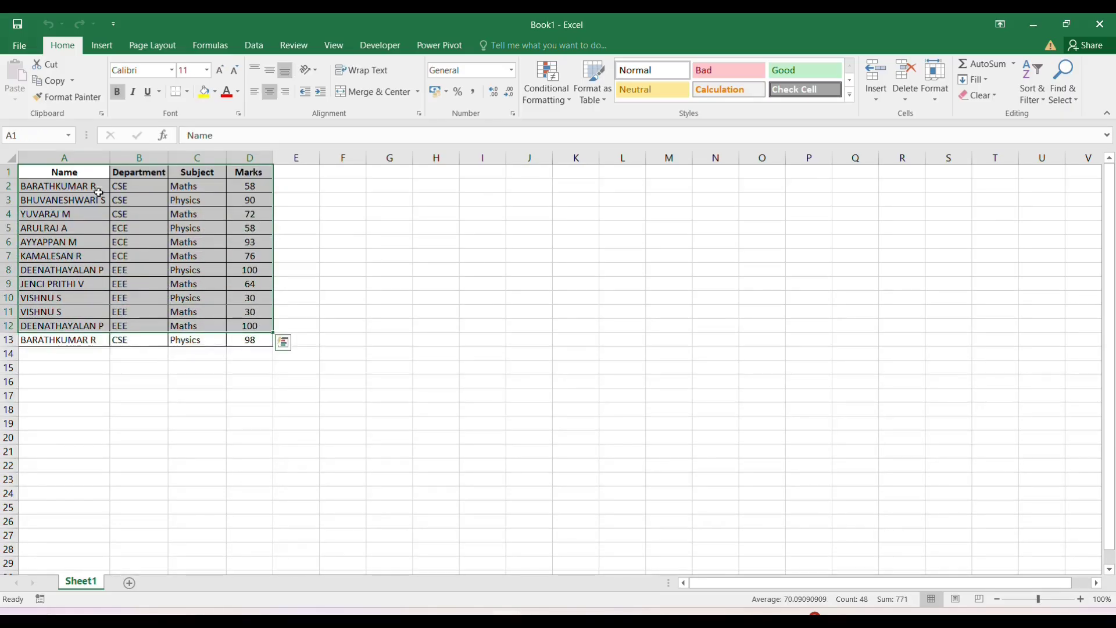
drag(43, 173, 249, 340)
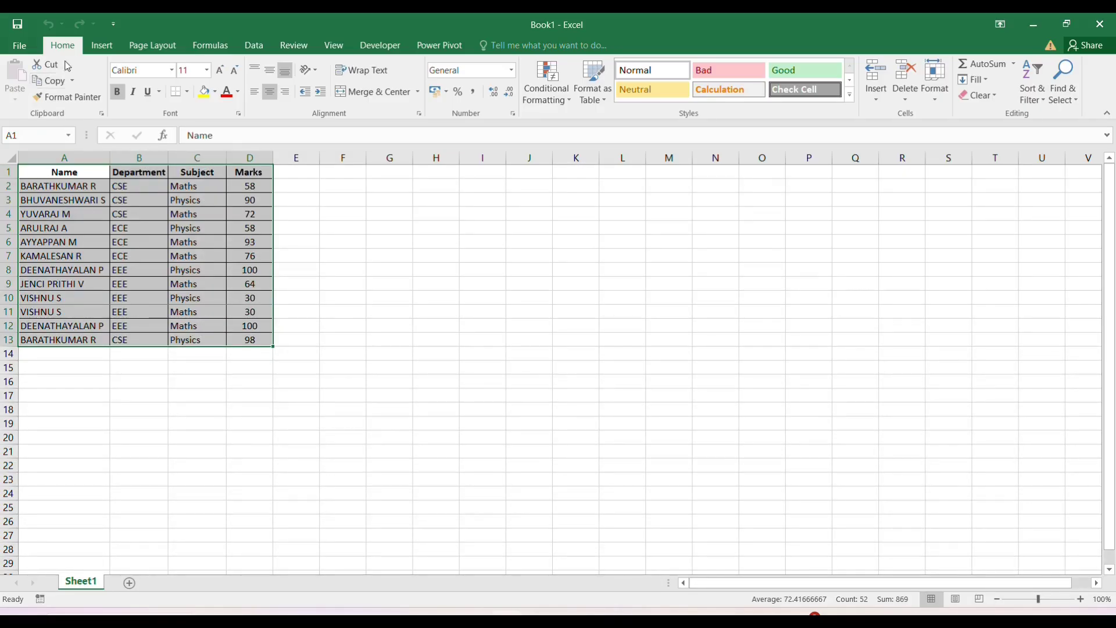
click(108, 48)
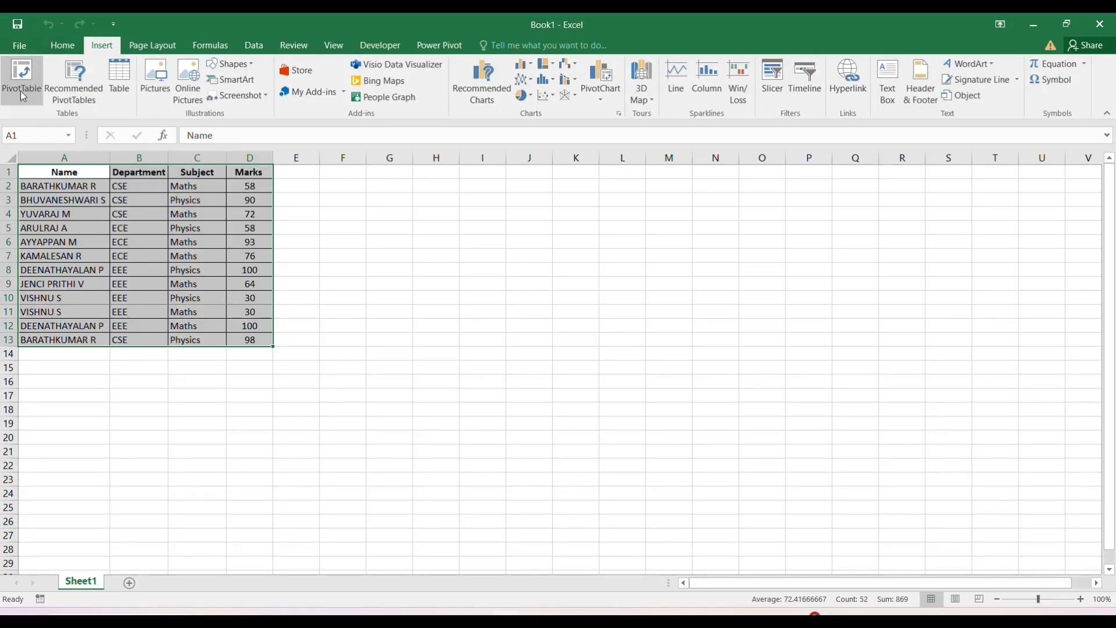
click(23, 74)
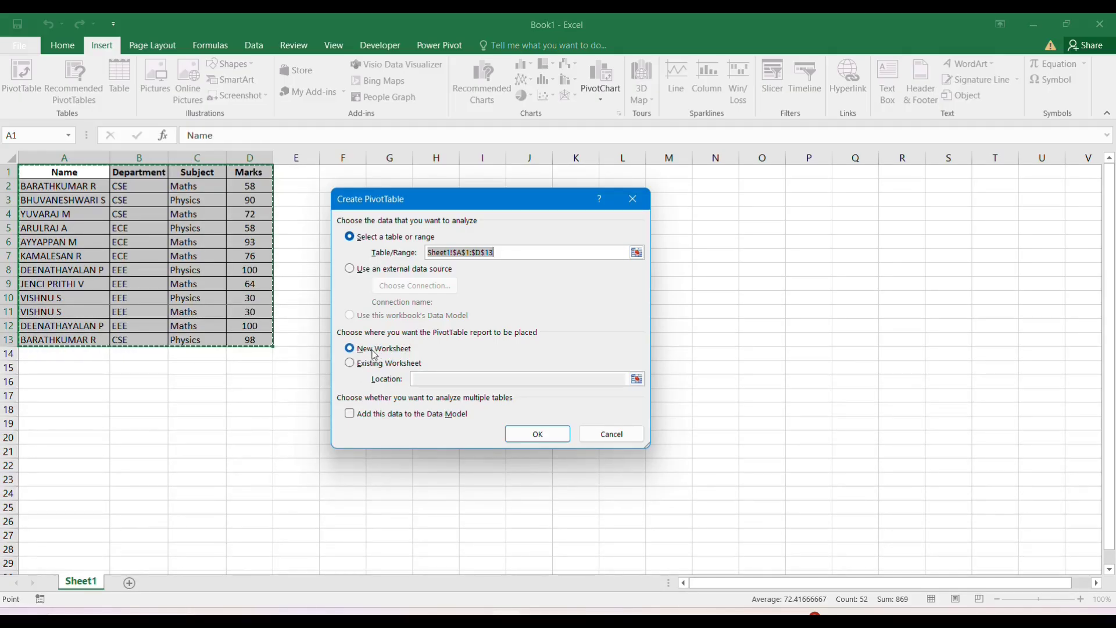
click(539, 435)
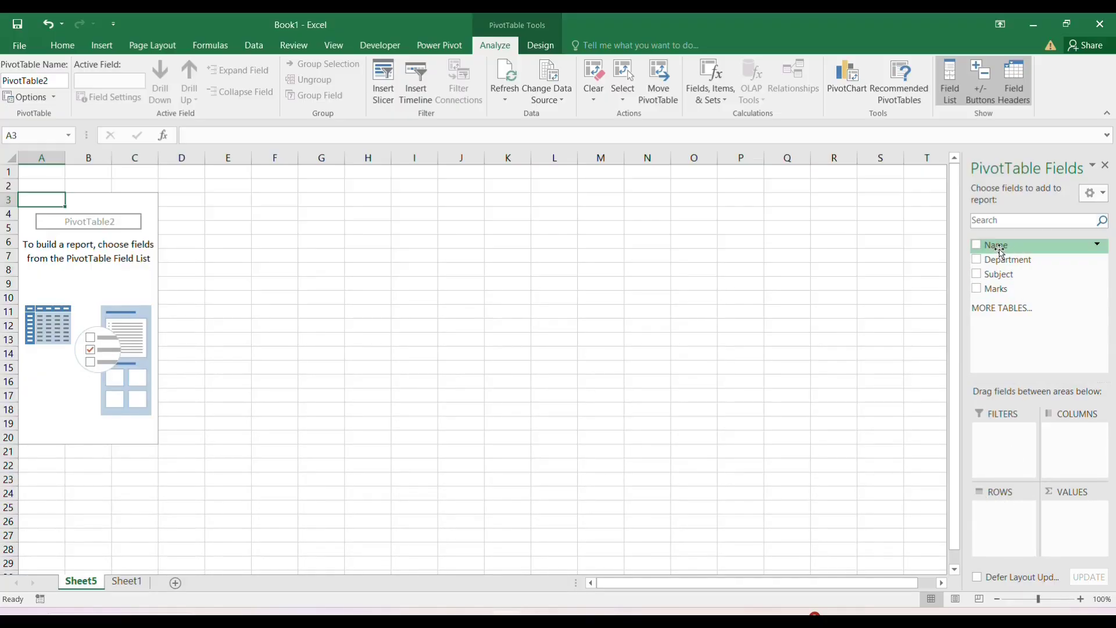
Step: Lay out the PivotTable with Name in rows, Subject in columns and the sum of Marks as values
drag(995, 245, 998, 520)
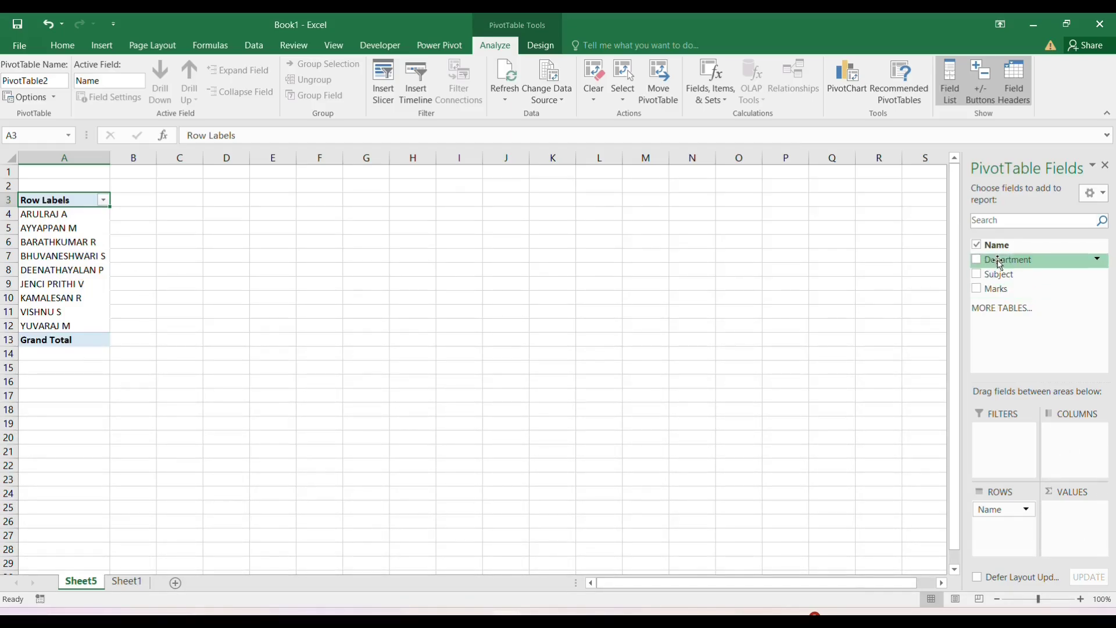
drag(991, 275, 1070, 441)
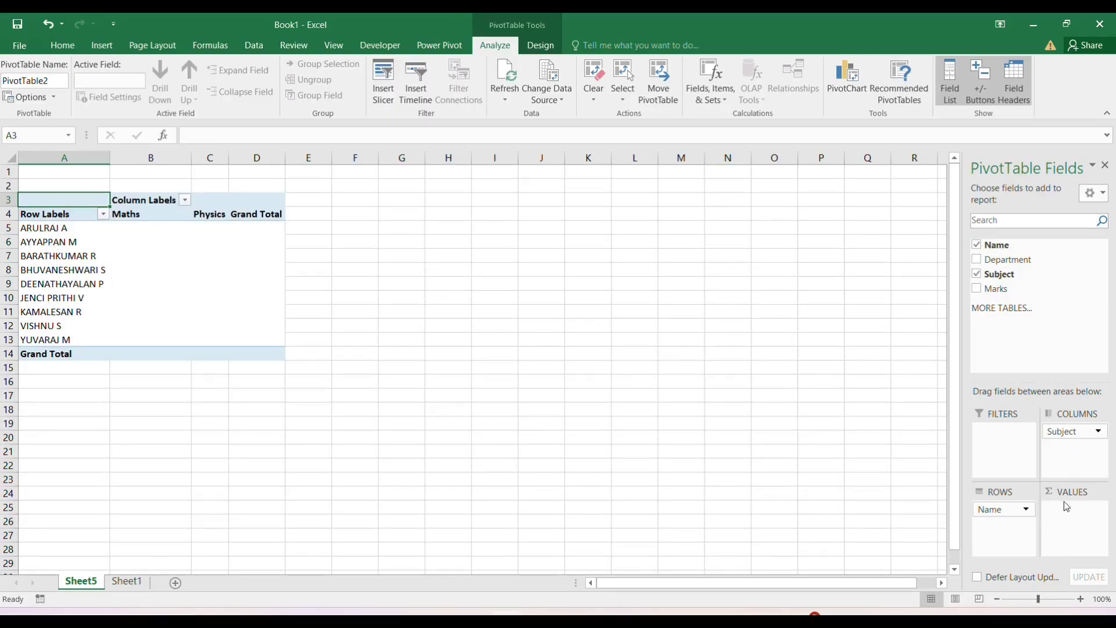
drag(1000, 289, 1075, 511)
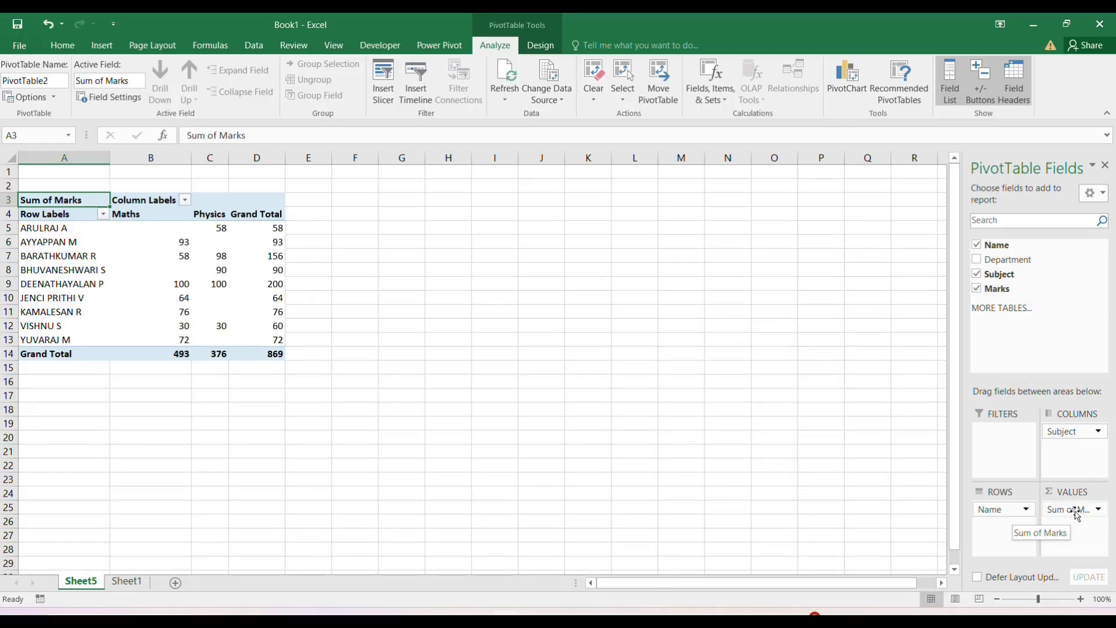
click(1076, 512)
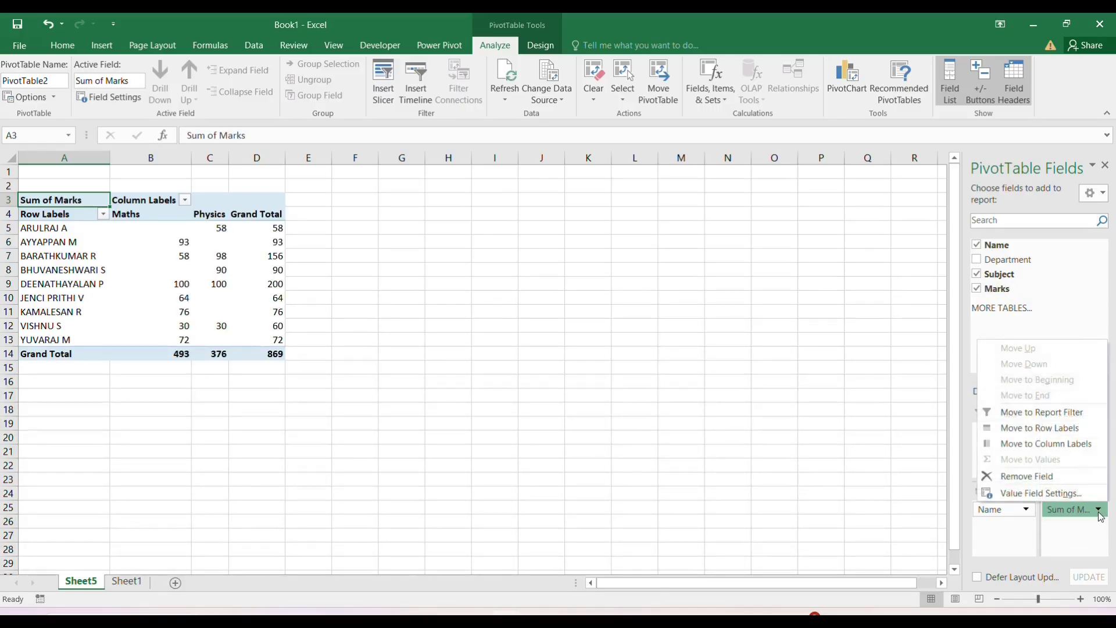
click(1069, 534)
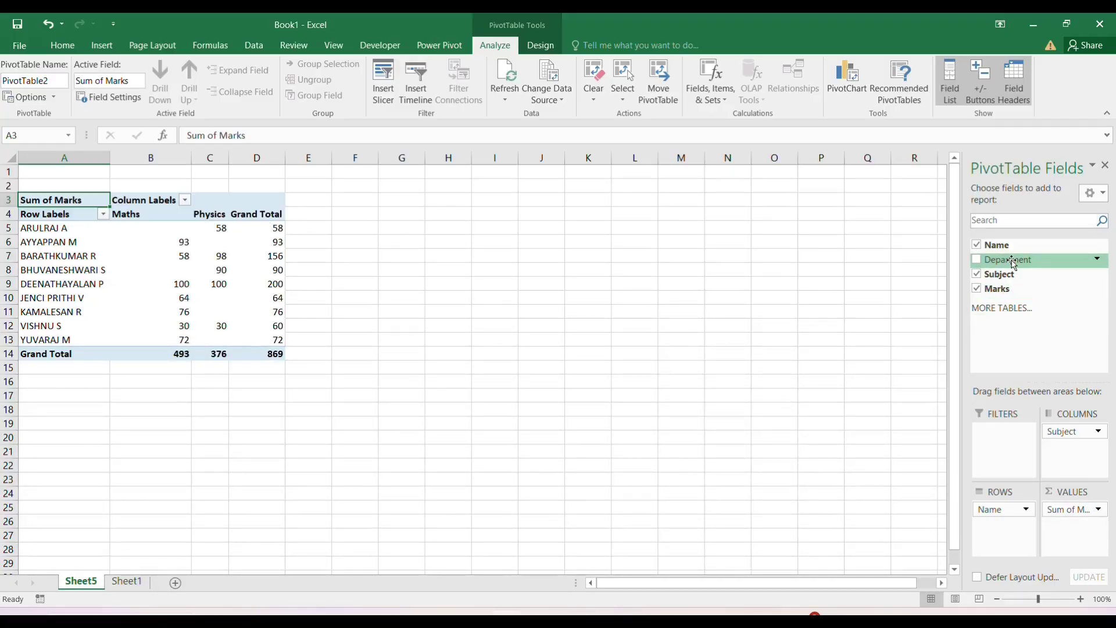
Step: Add Department as the PivotTable's report filter, keeping (All) departments selected
drag(1012, 259, 995, 440)
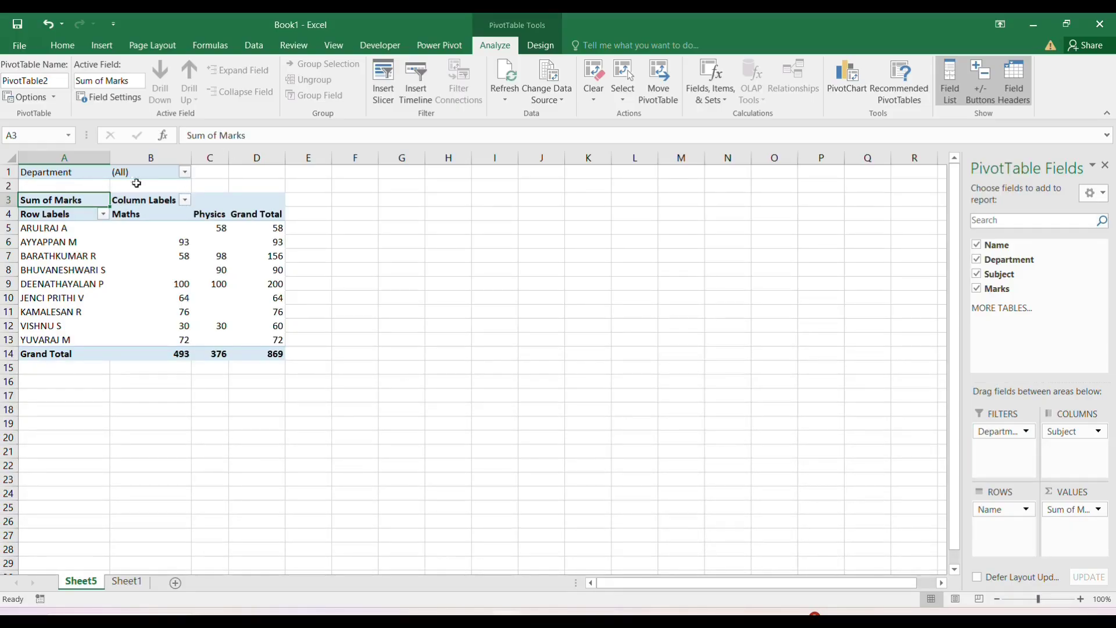
click(185, 173)
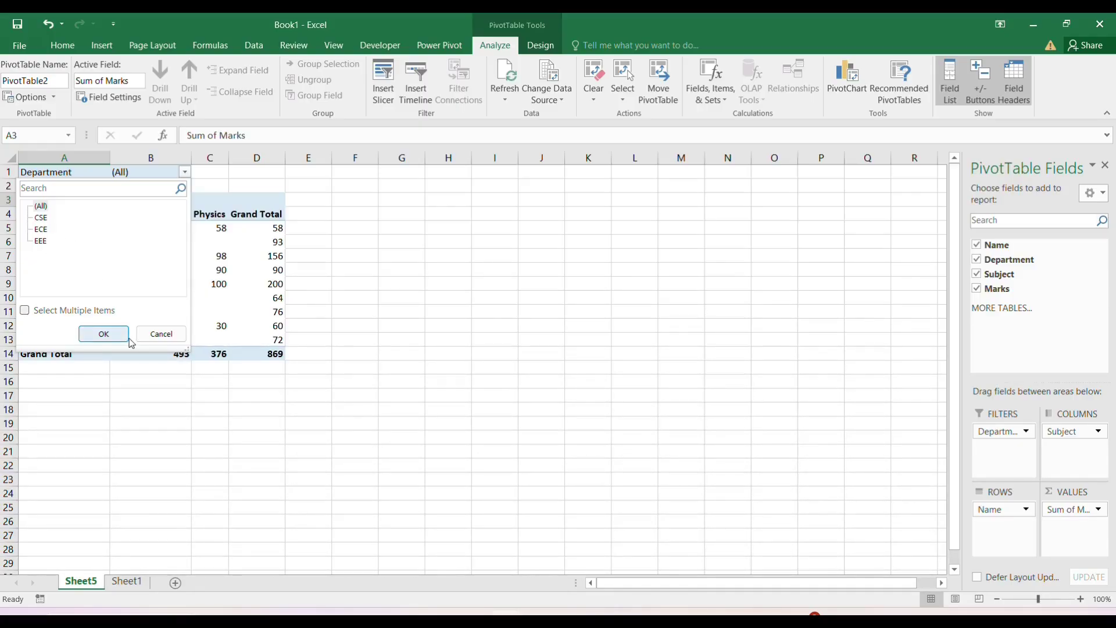
click(114, 338)
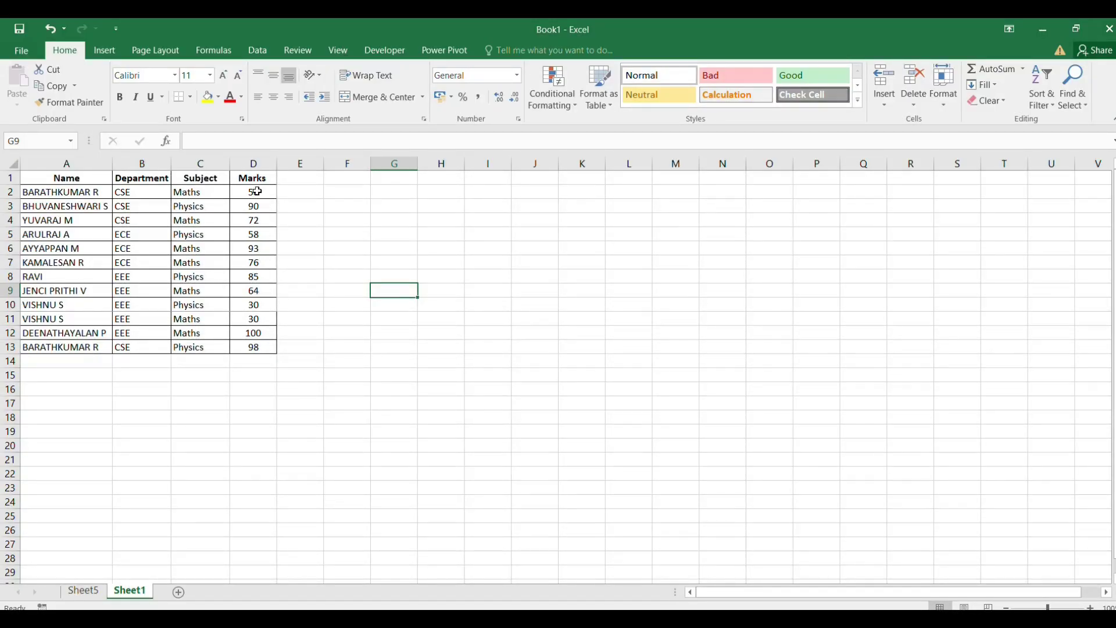
Step: Set the mark in cell D6 of Sheet1 to 89
double_click(256, 249)
key(Delete)
key(Delete)
text(89)
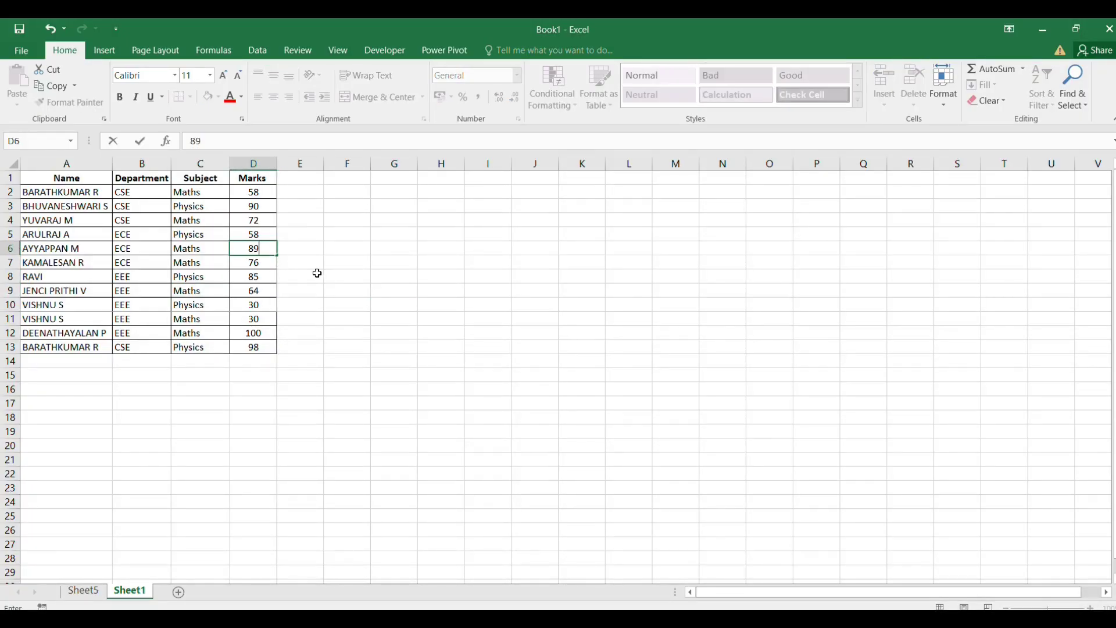
click(317, 274)
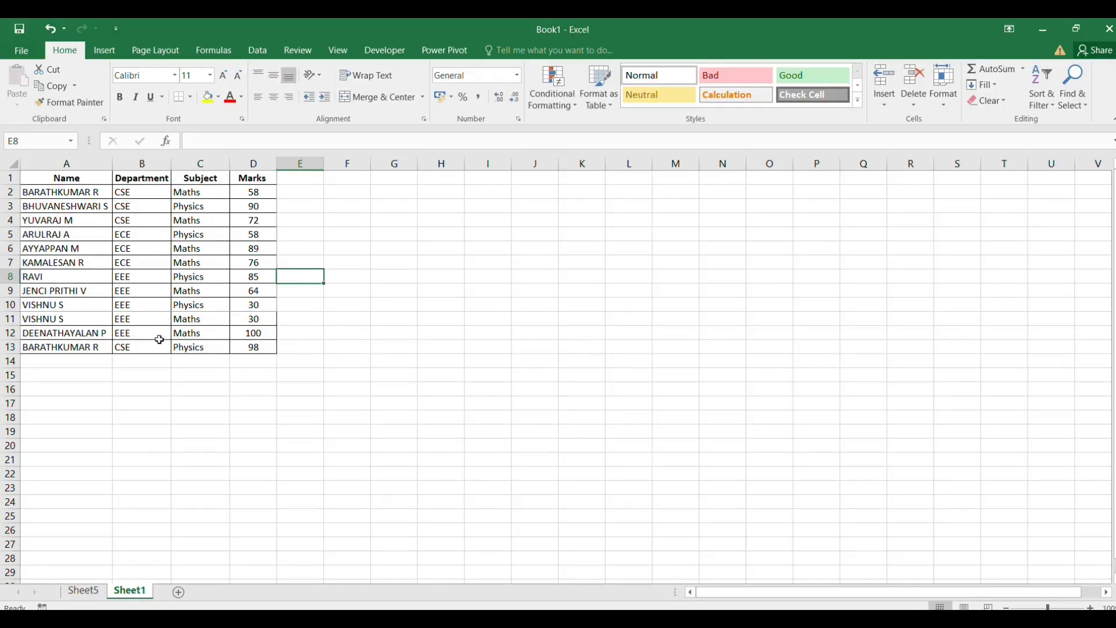
Step: Enable tracking changes while editing in the Highlight Changes settings, with When set to All
click(252, 278)
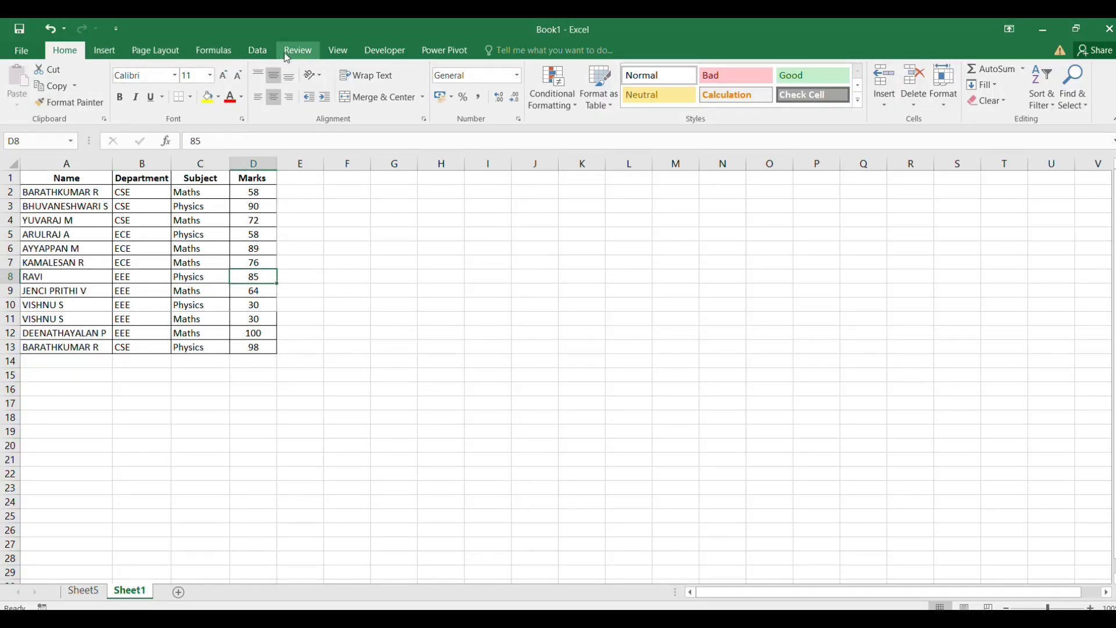
click(303, 52)
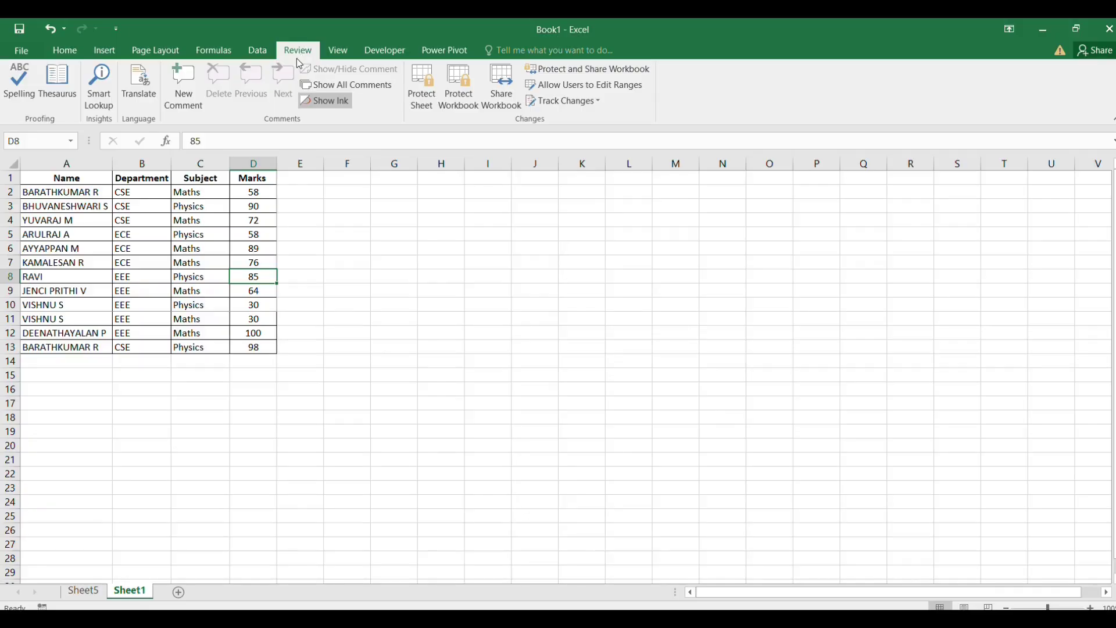
click(563, 101)
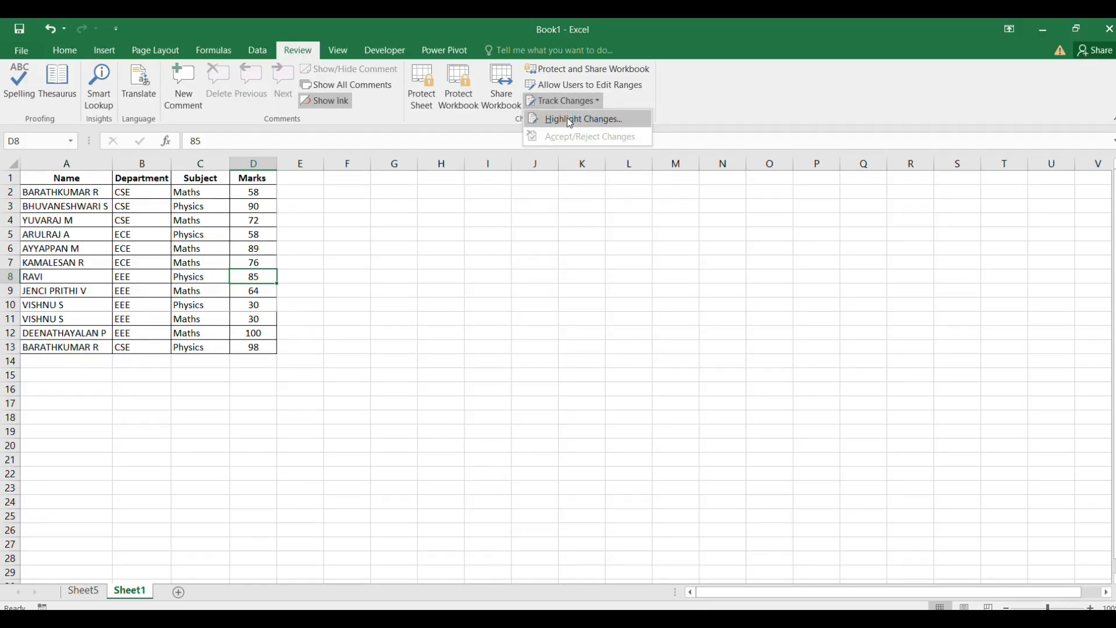
click(573, 119)
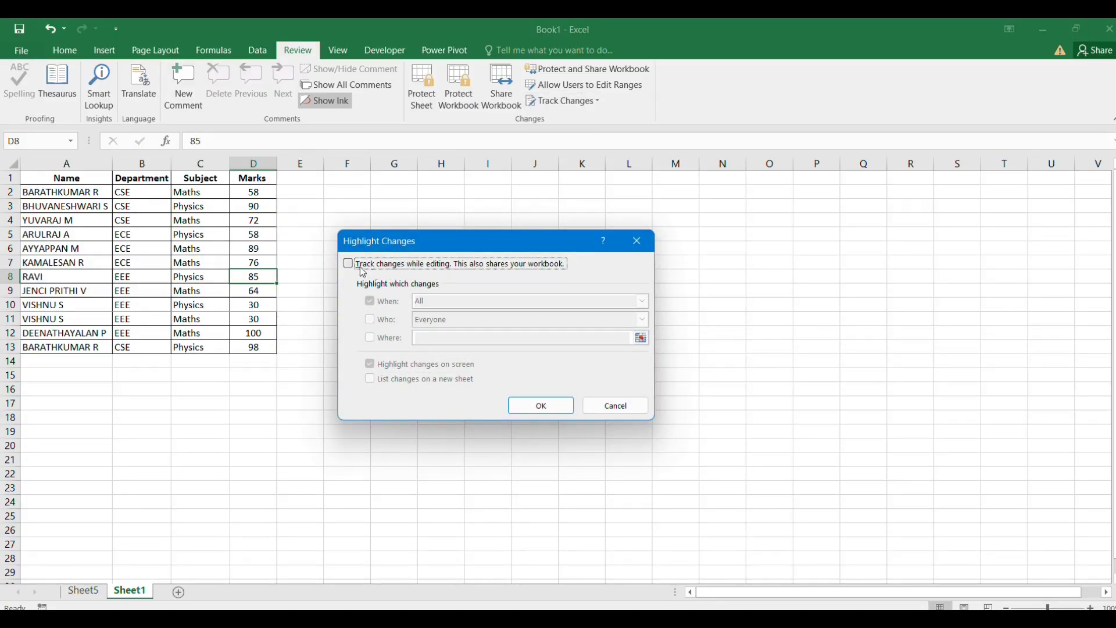
click(349, 265)
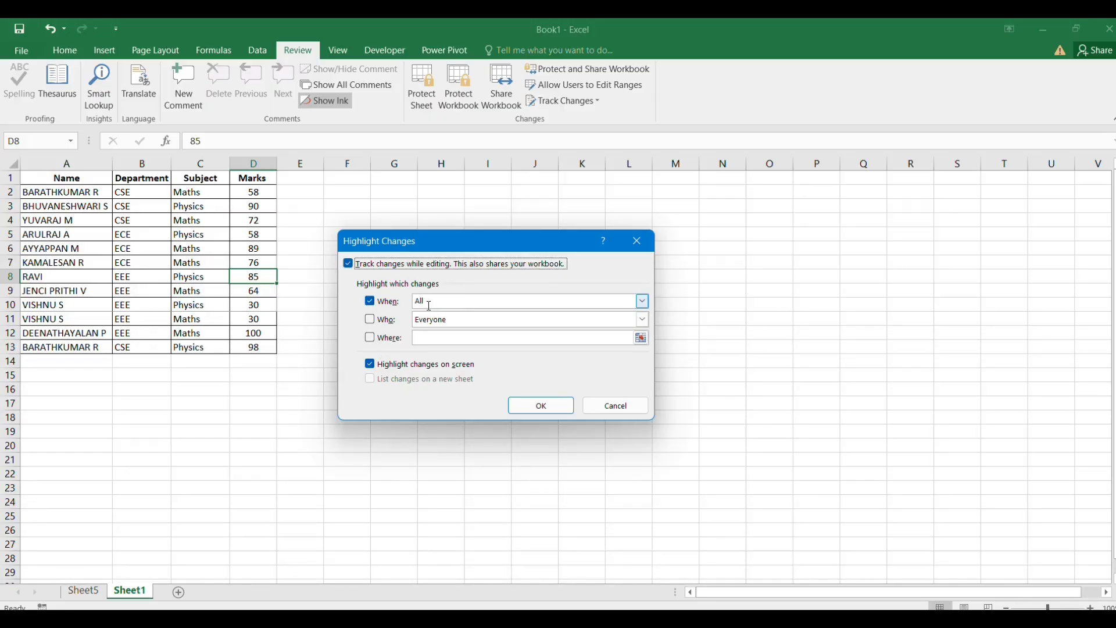
click(642, 301)
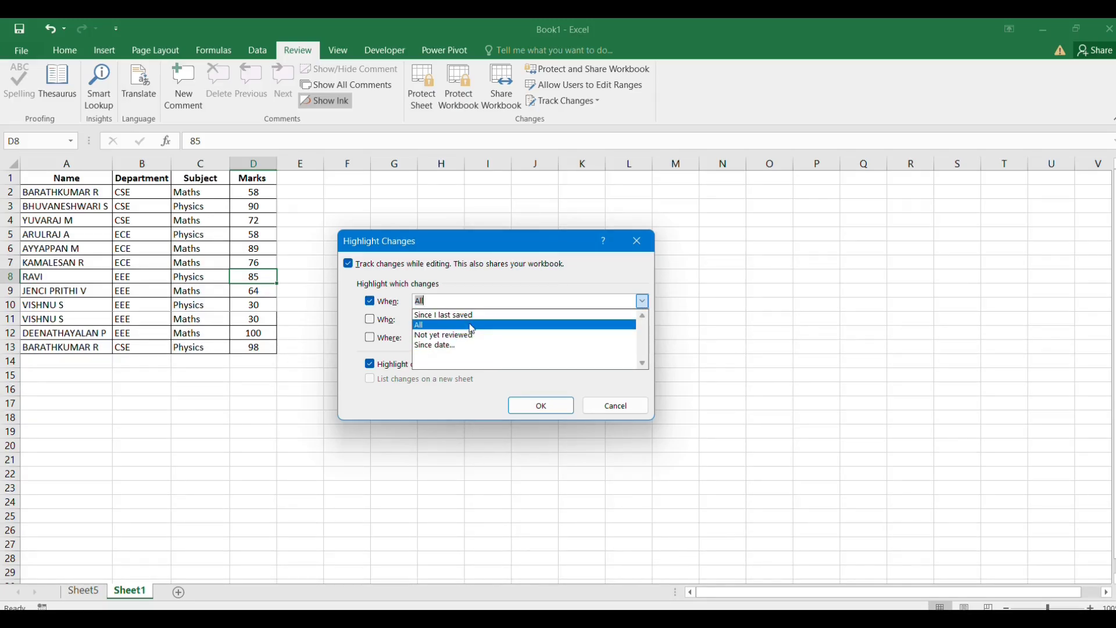
click(440, 327)
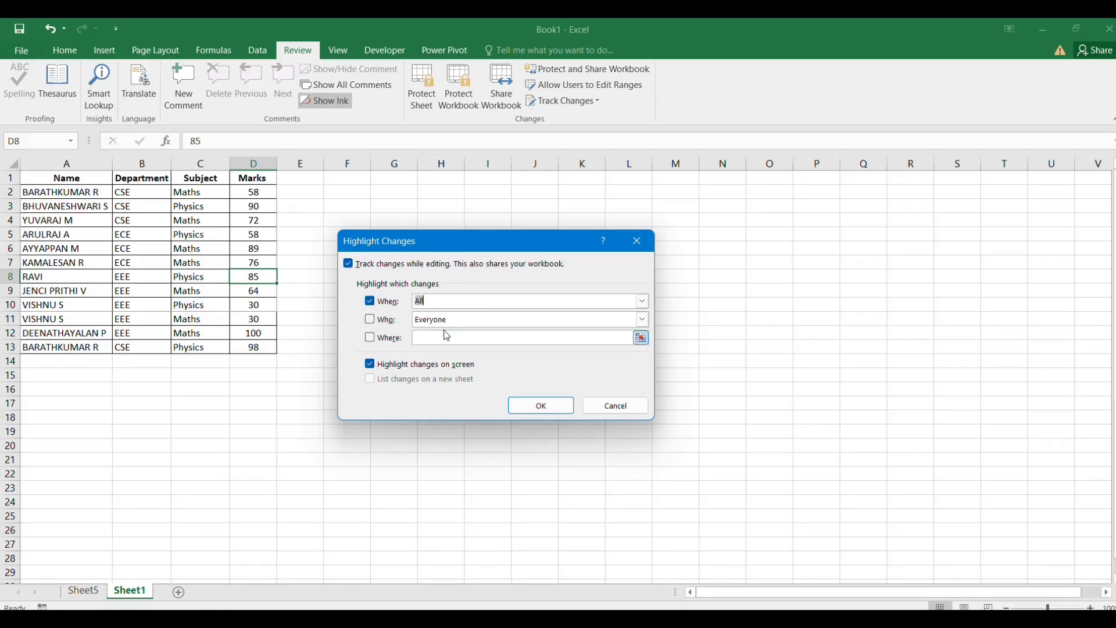
Step: Include changes made by Everyone, apply the change tracking and agree to save the workbook
click(377, 320)
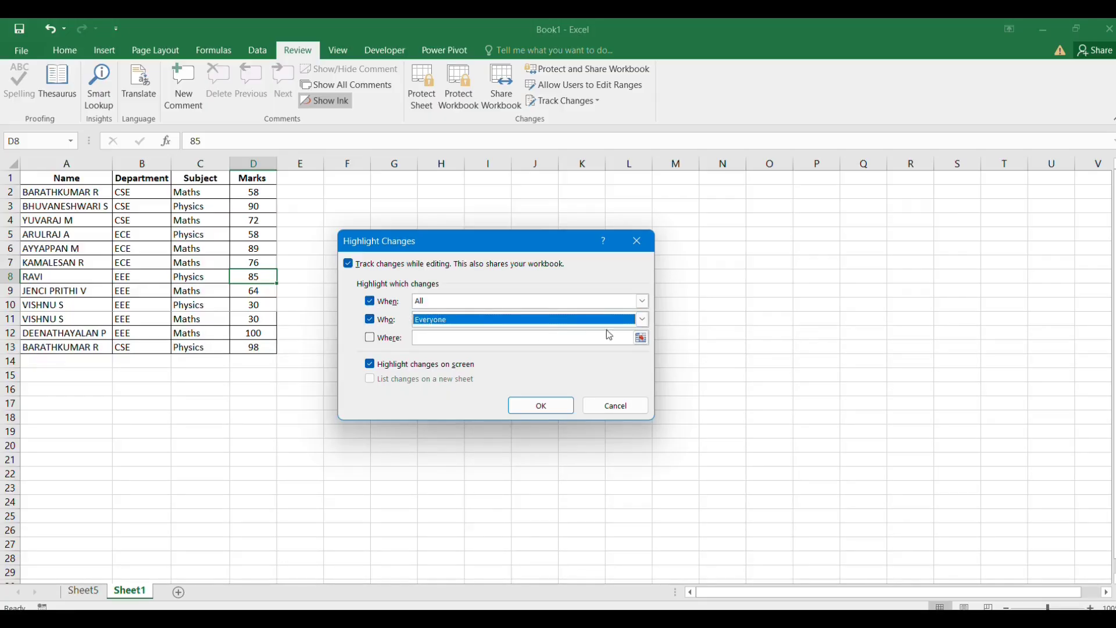
click(642, 319)
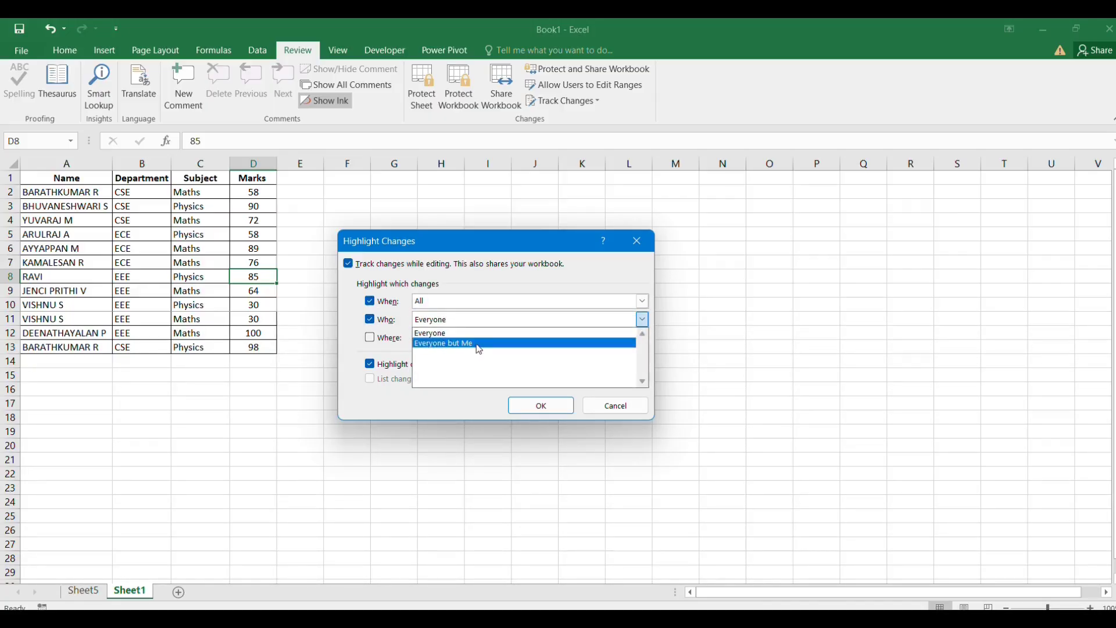
click(455, 334)
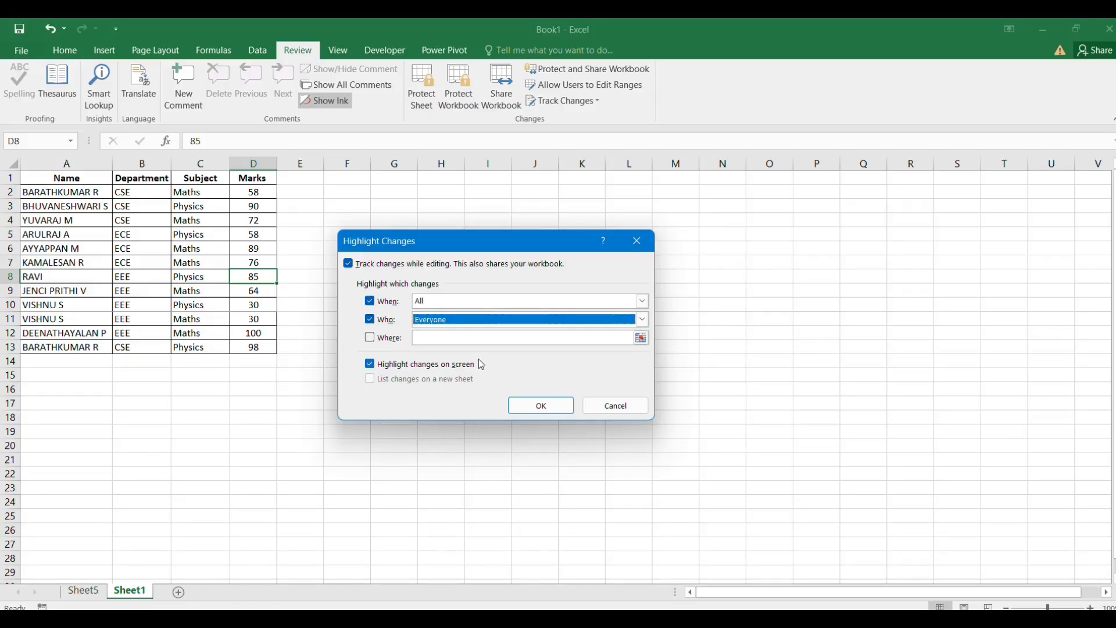
click(541, 406)
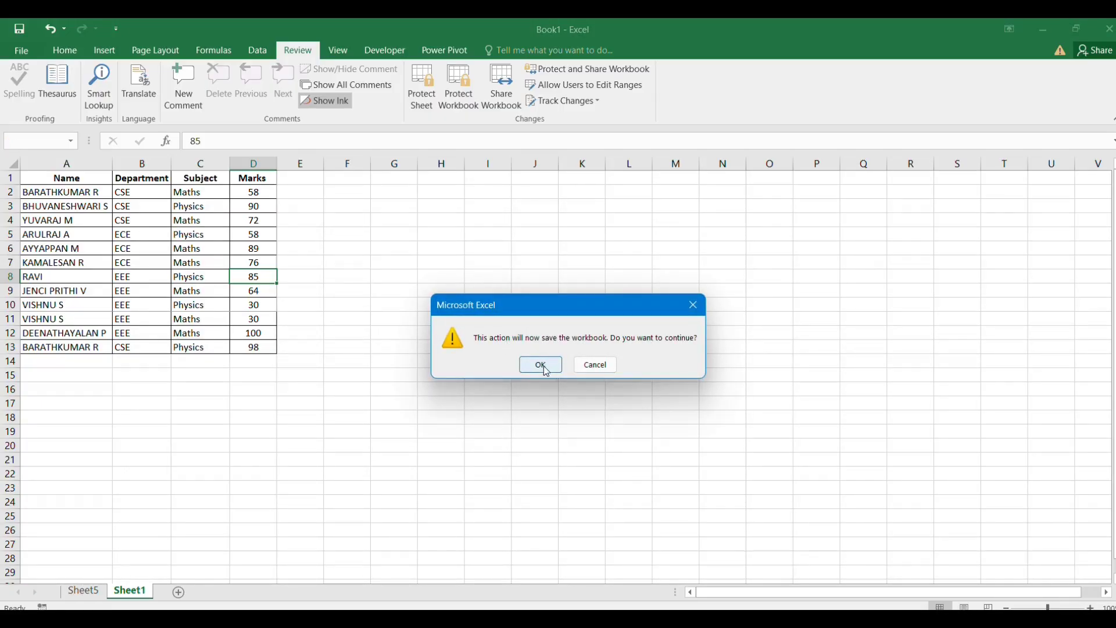
click(542, 366)
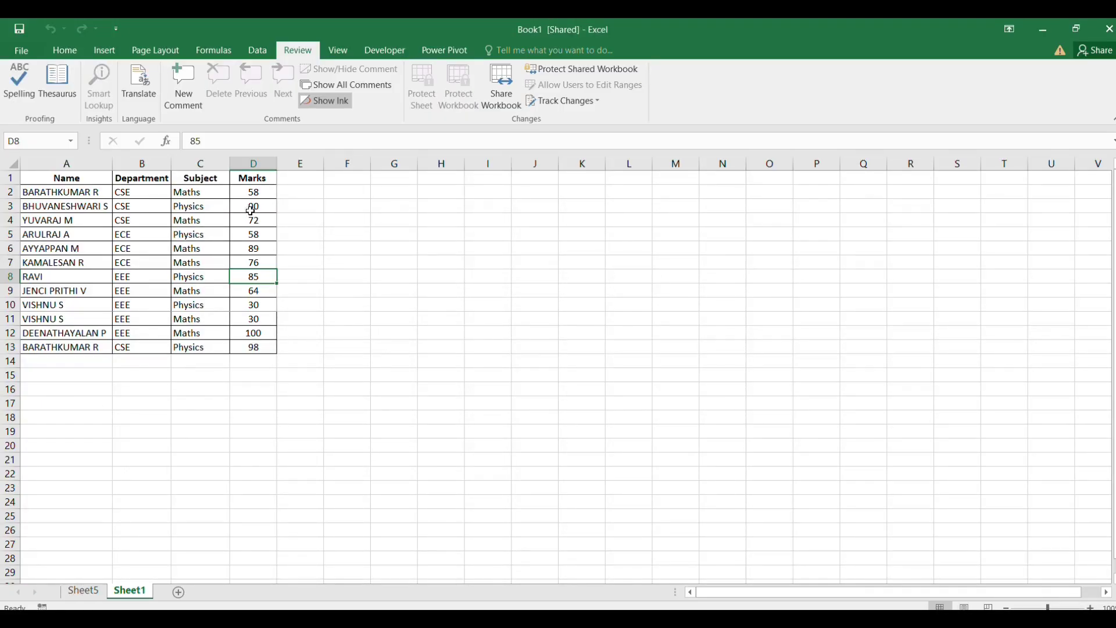
Step: Change the mark in cell D8 to 88 as a tracked edit
click(191, 345)
click(256, 209)
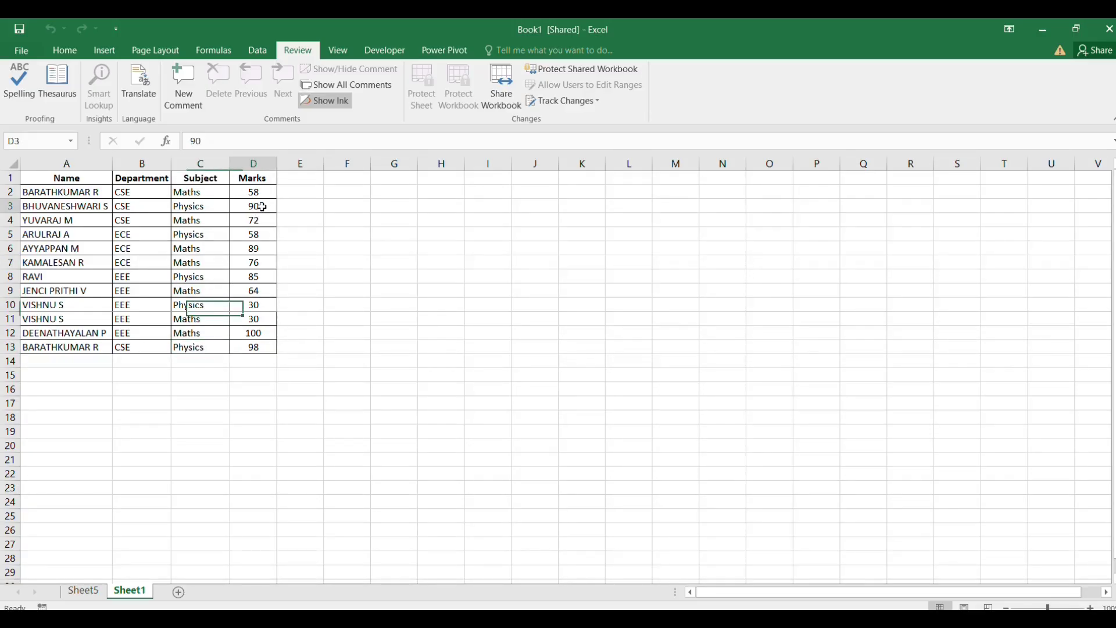
click(44, 282)
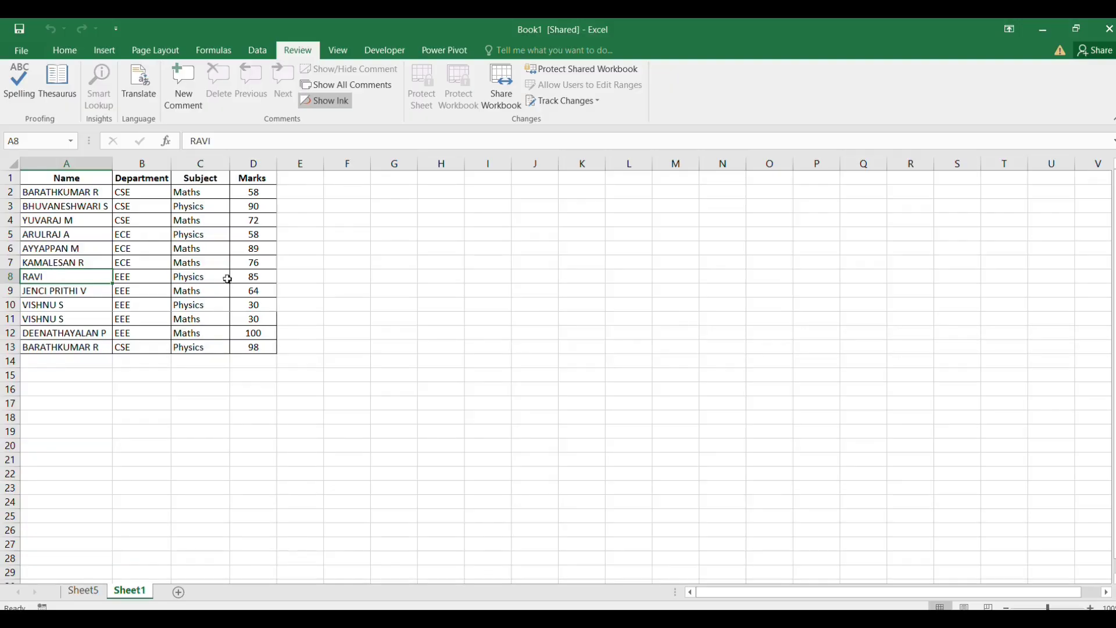
click(268, 277)
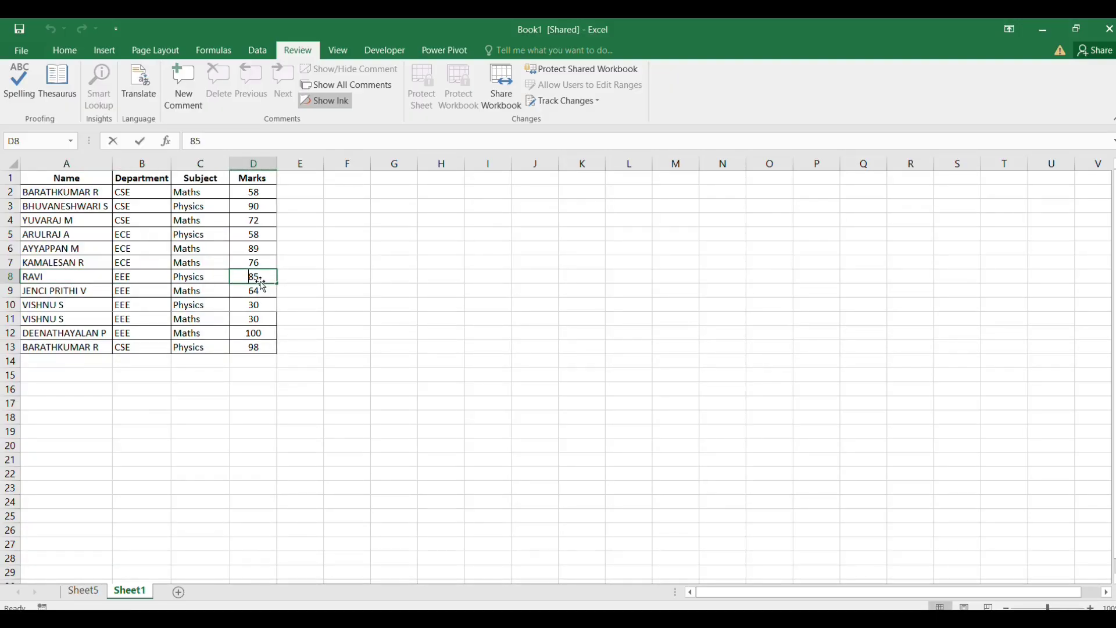
text(88)
click(394, 305)
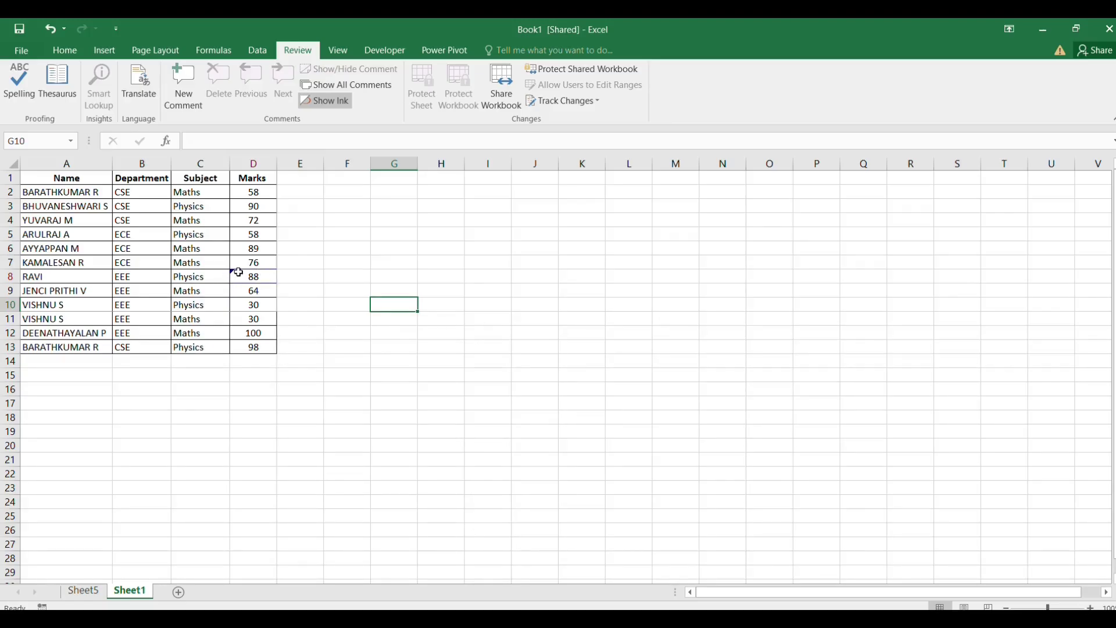
Step: Change the mark in cell D5 to 77 as a second tracked edit
mouse_move(231, 272)
click(268, 234)
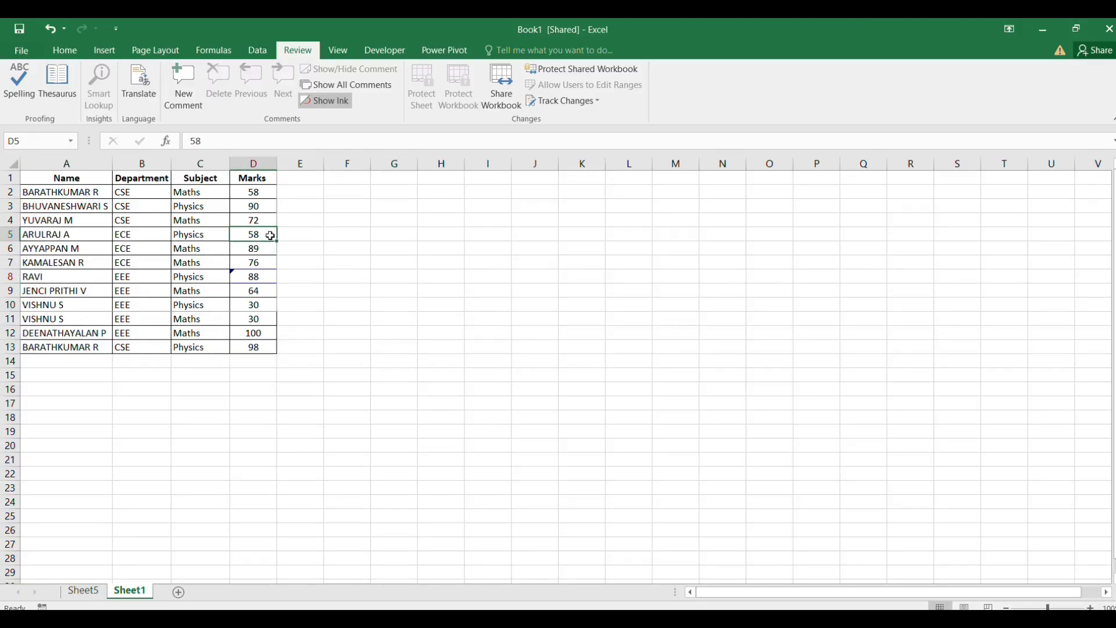
text(77)
click(395, 289)
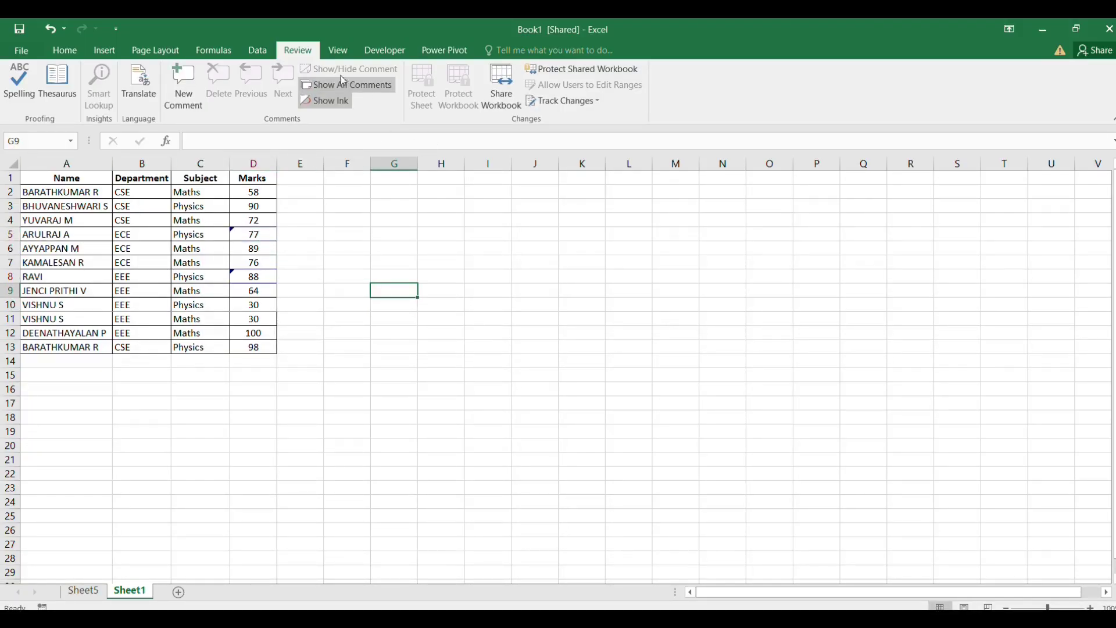
Step: Review everyone's not yet reviewed changes, agreeing to save the workbook, and accept the tracked edits to D8 and D5
click(567, 100)
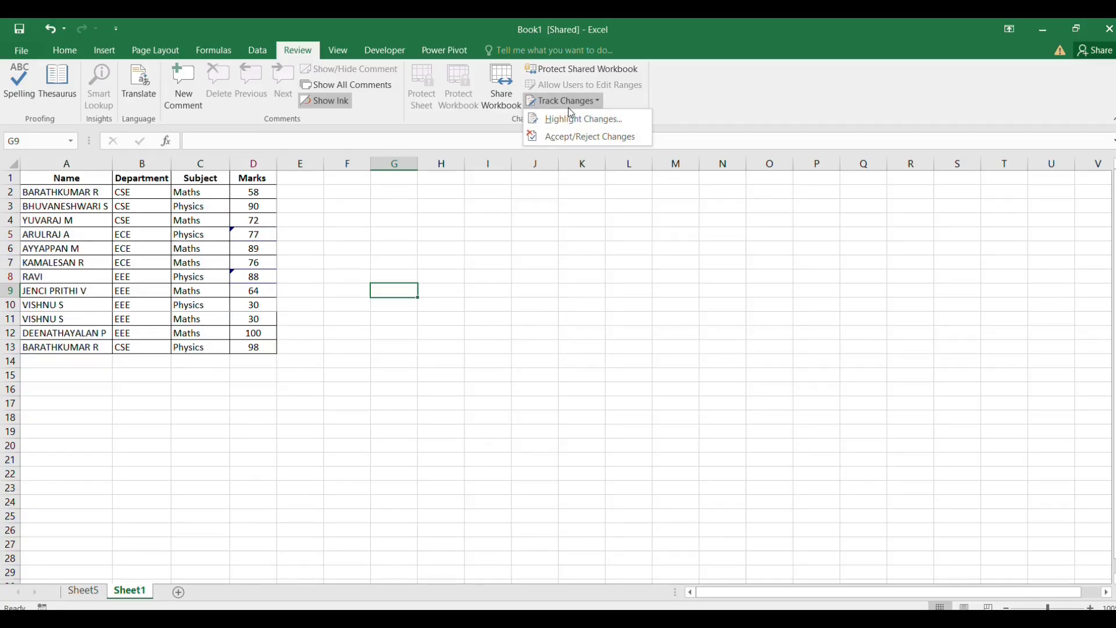
click(626, 139)
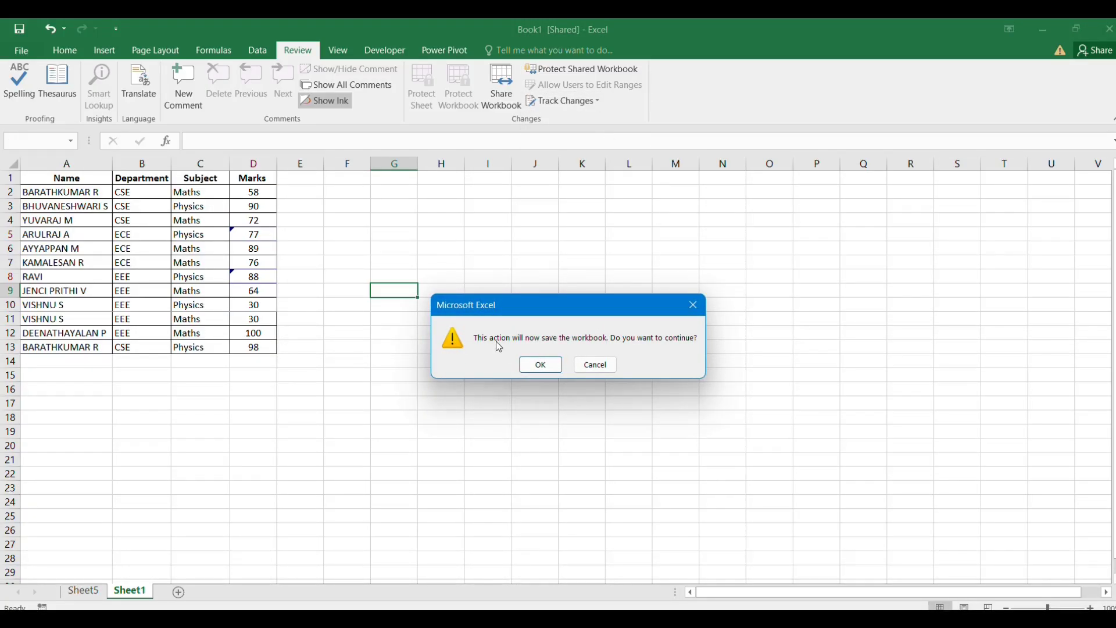
click(528, 366)
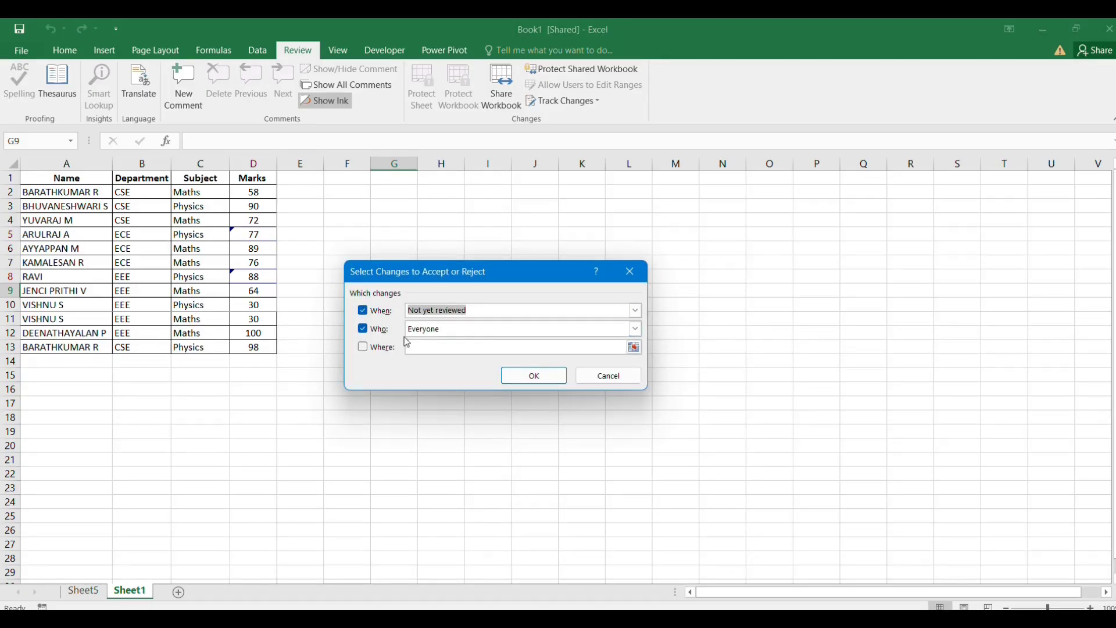
click(535, 374)
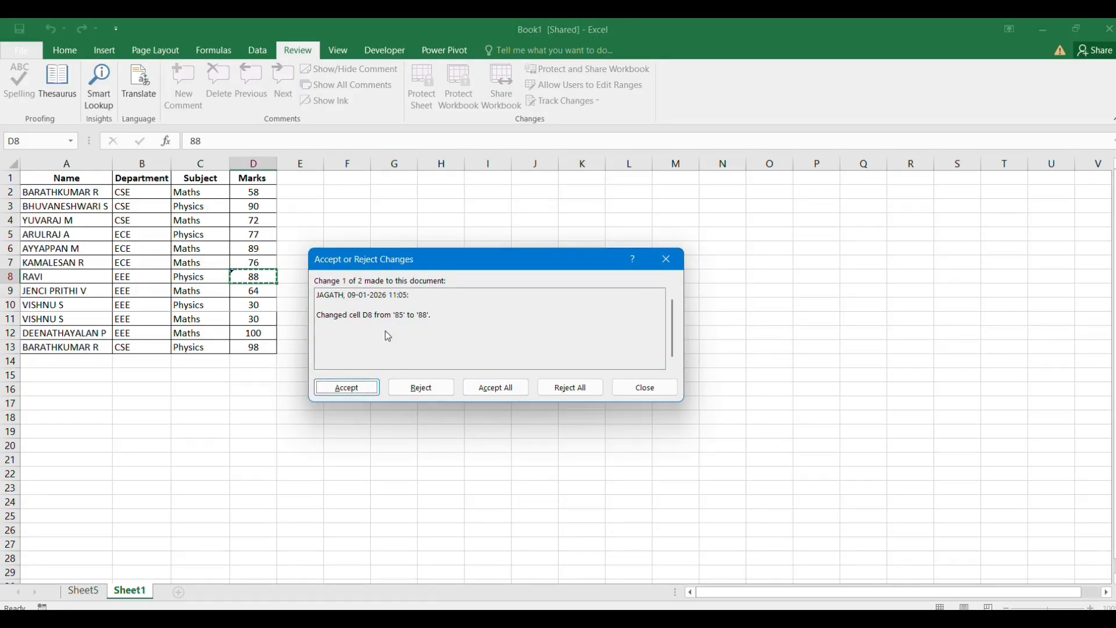
click(345, 398)
click(374, 392)
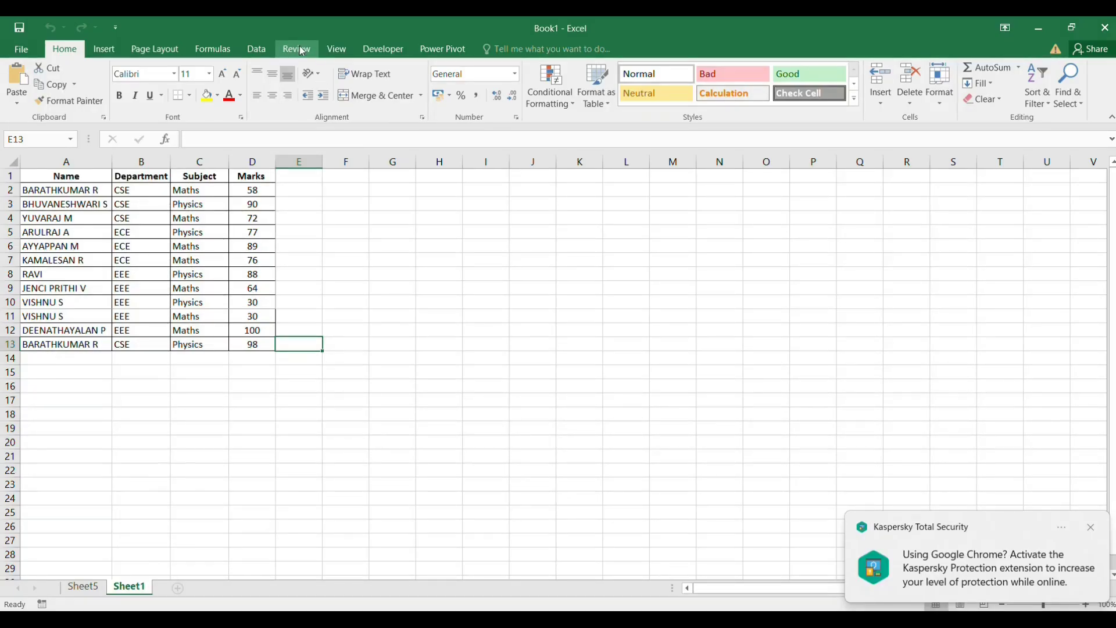
Step: Protect Sheet1 without a password, allowing users only to select locked and unlocked cells
click(299, 53)
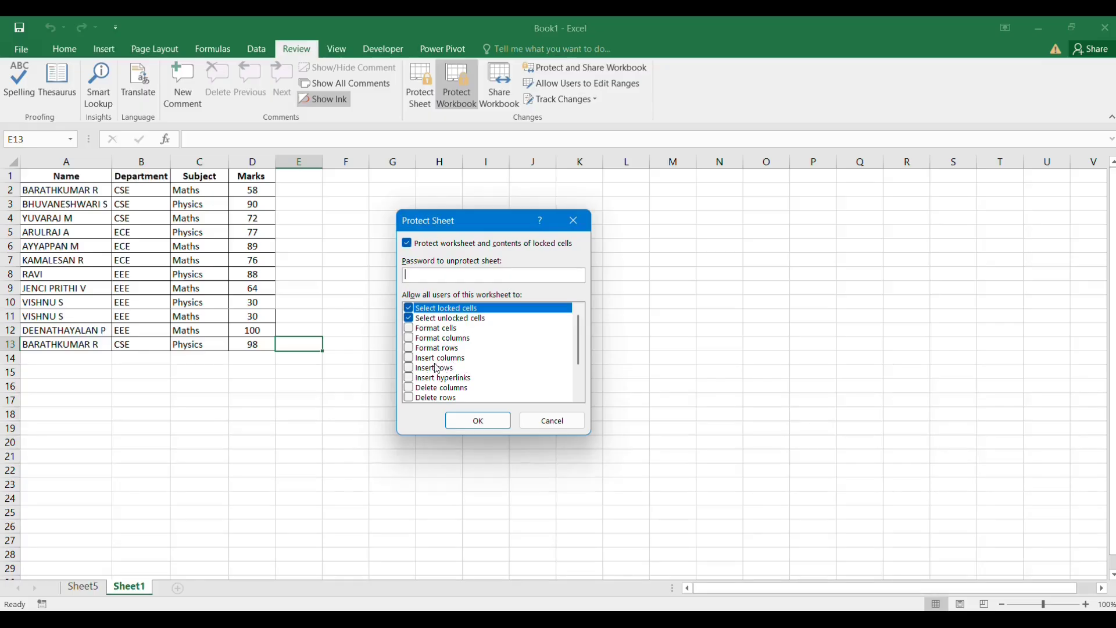
click(486, 424)
click(300, 286)
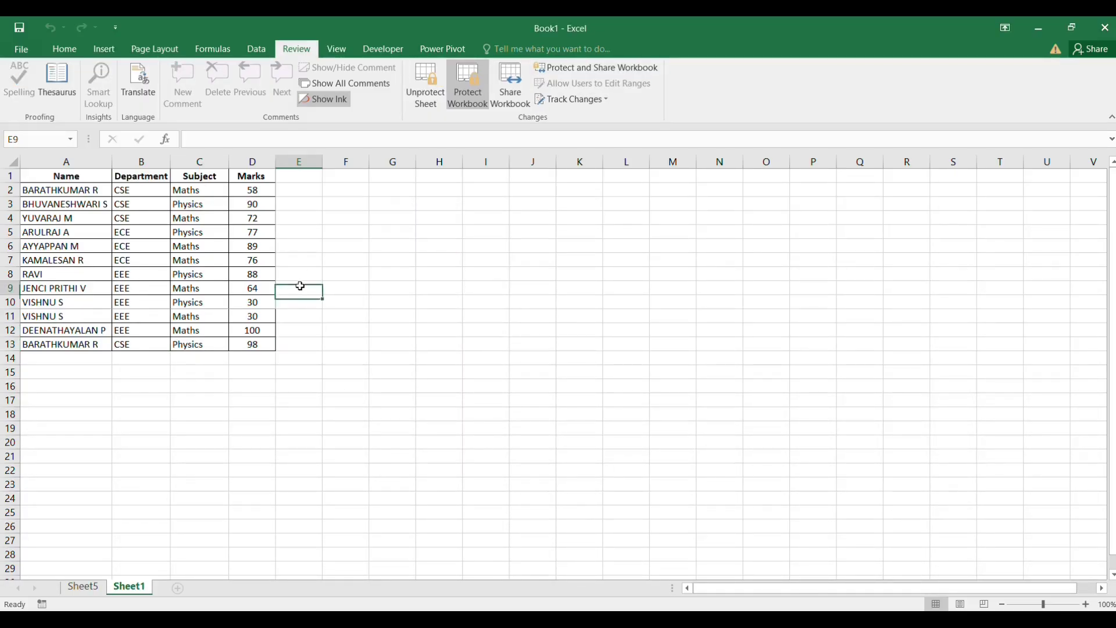
Step: Select all cells of Sheet1 and protect the workbook's structure without a password
click(262, 293)
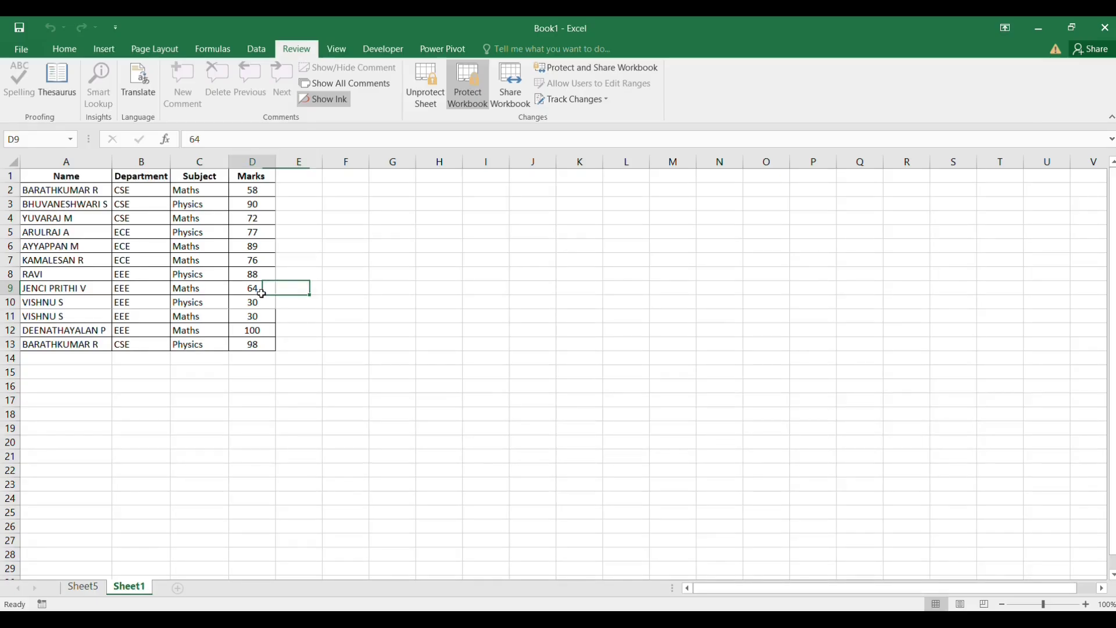
click(11, 160)
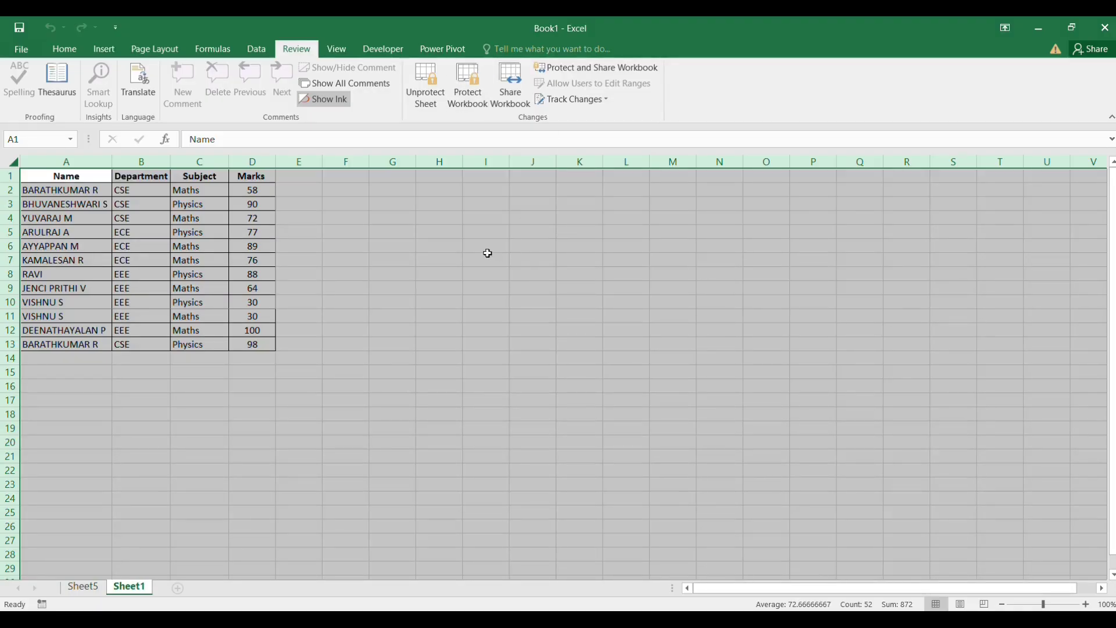
click(468, 84)
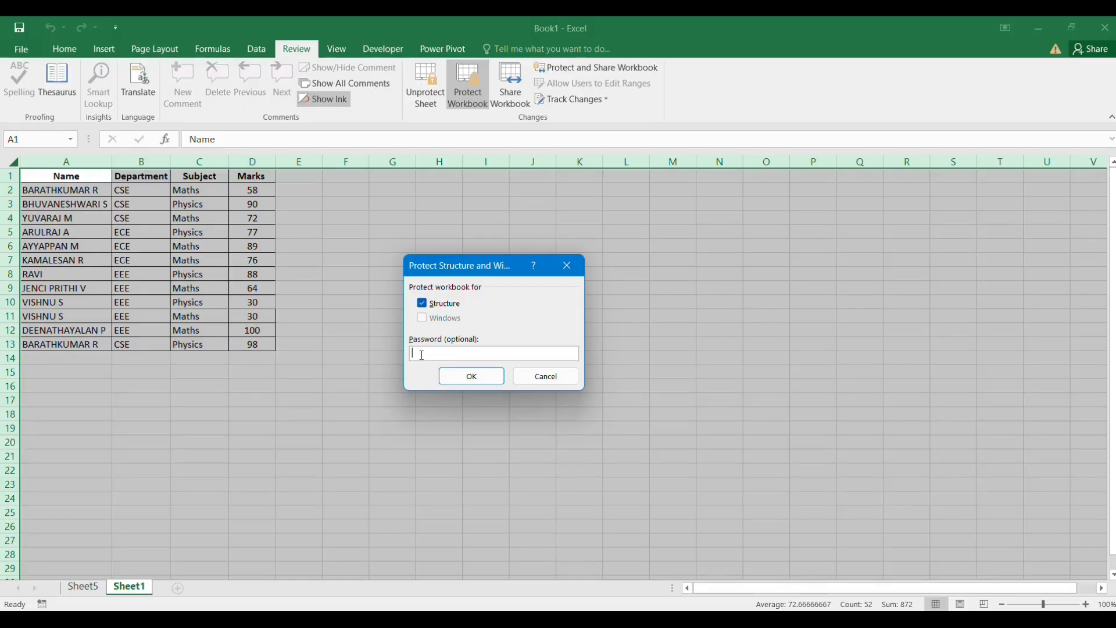
click(470, 377)
Step: Test the protection by trying to enter "a" in the empty cell F10
click(345, 302)
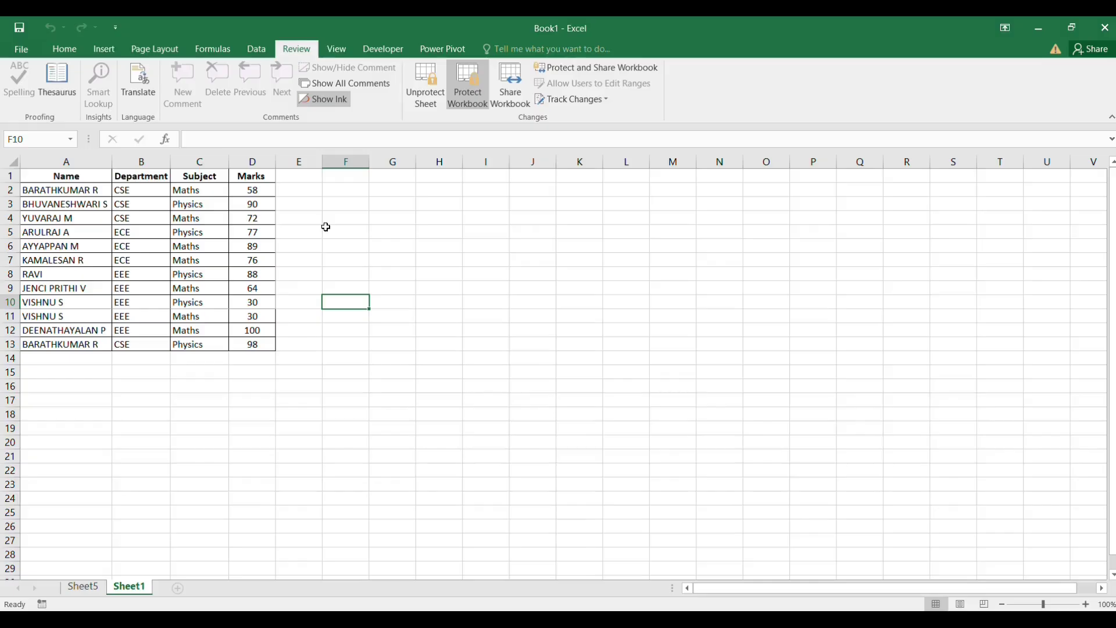
key(a)
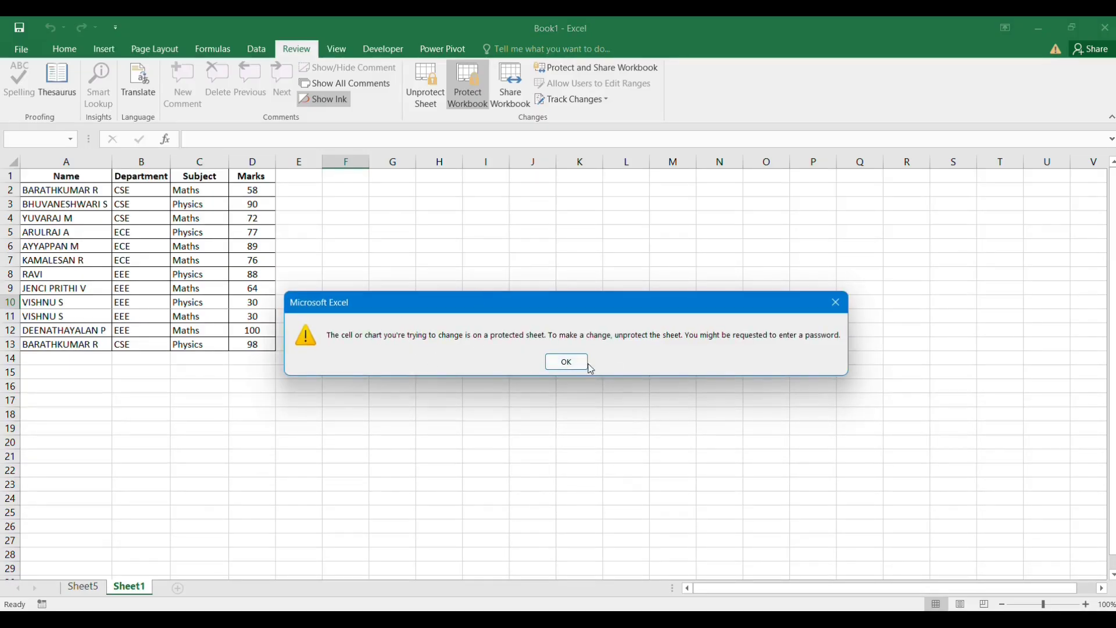
click(566, 363)
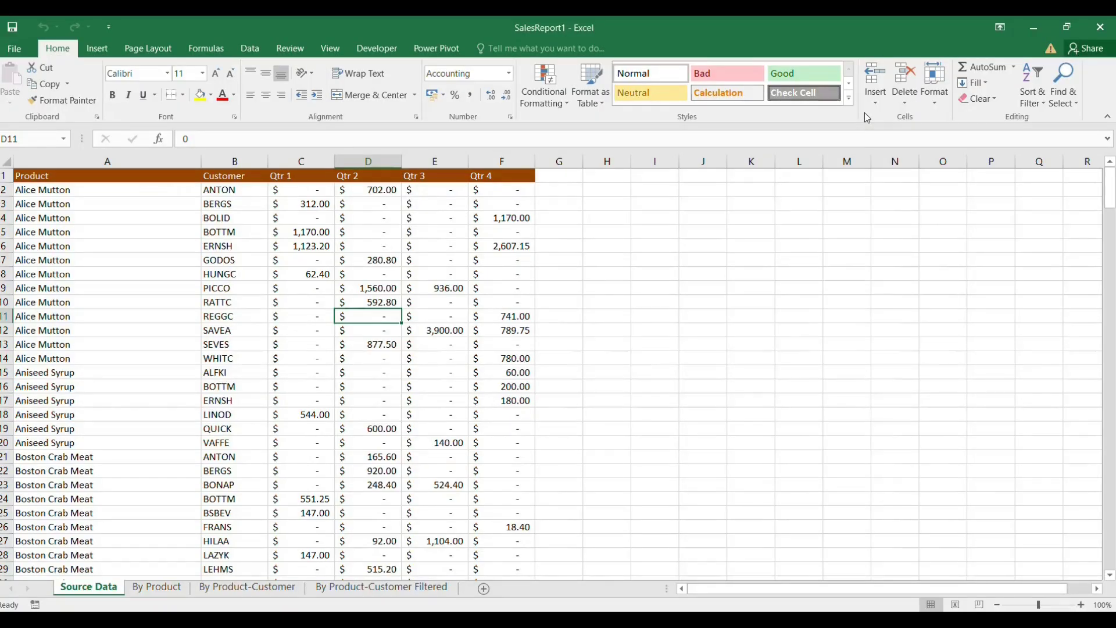
Step: View the ribbon customization options with the popular commands and main tabs, and close them without making changes
right_click(864, 113)
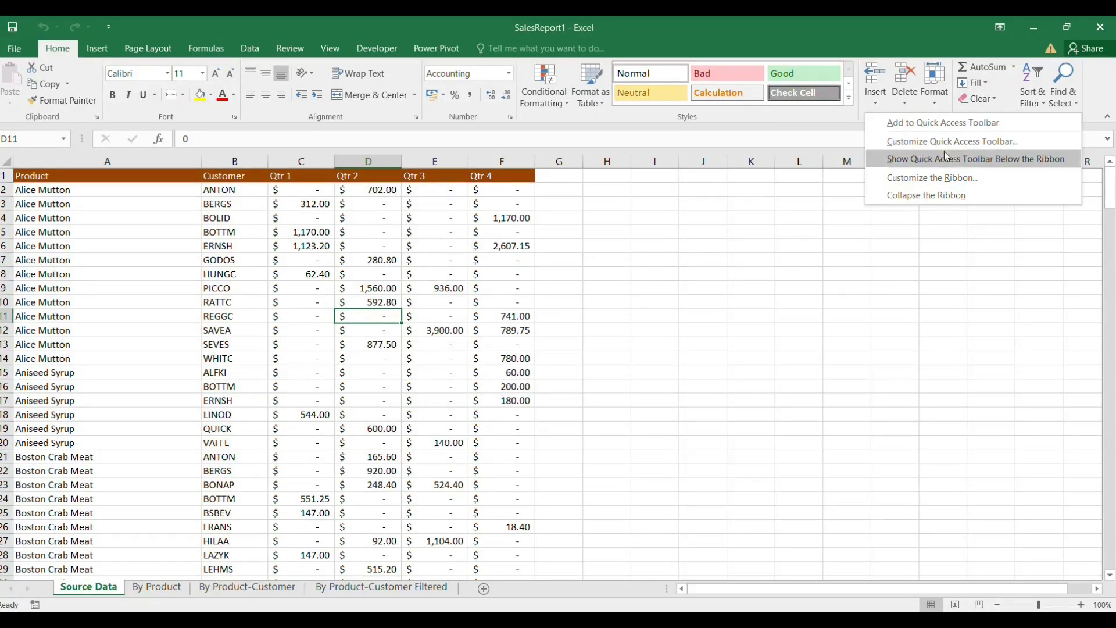
click(915, 182)
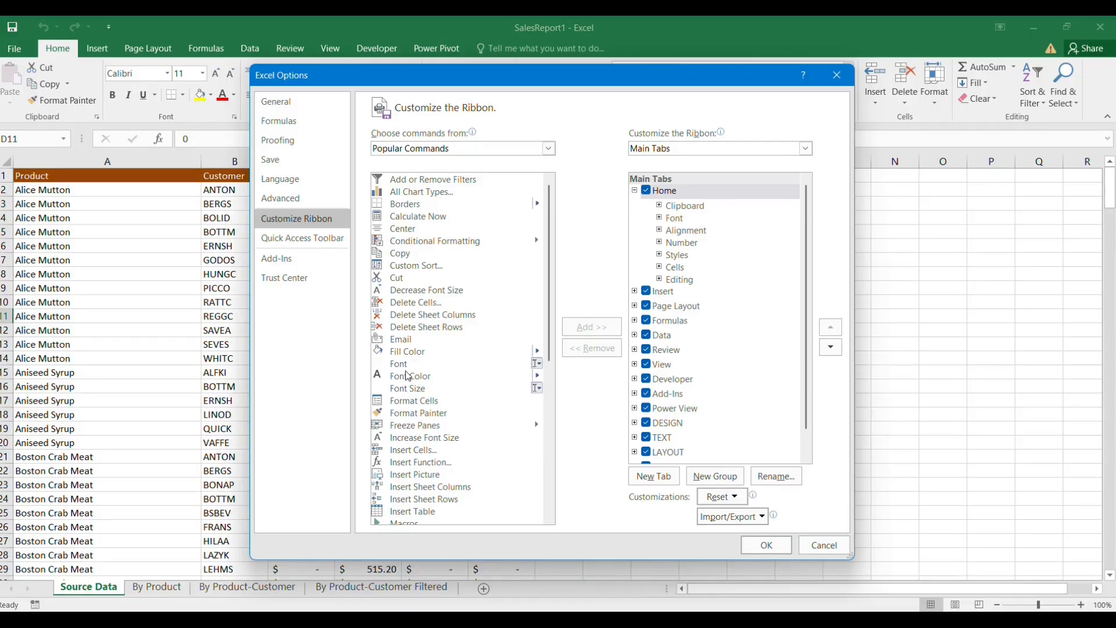
click(766, 546)
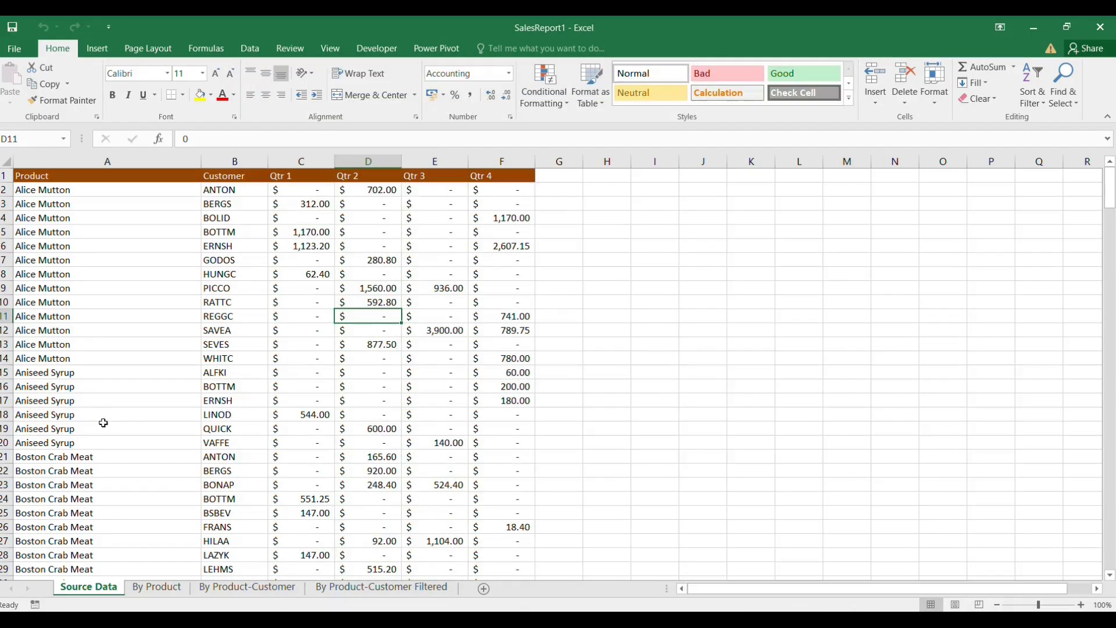
Step: Add the Cut command to the Quick Access Toolbar for all documents through the Excel options
click(16, 50)
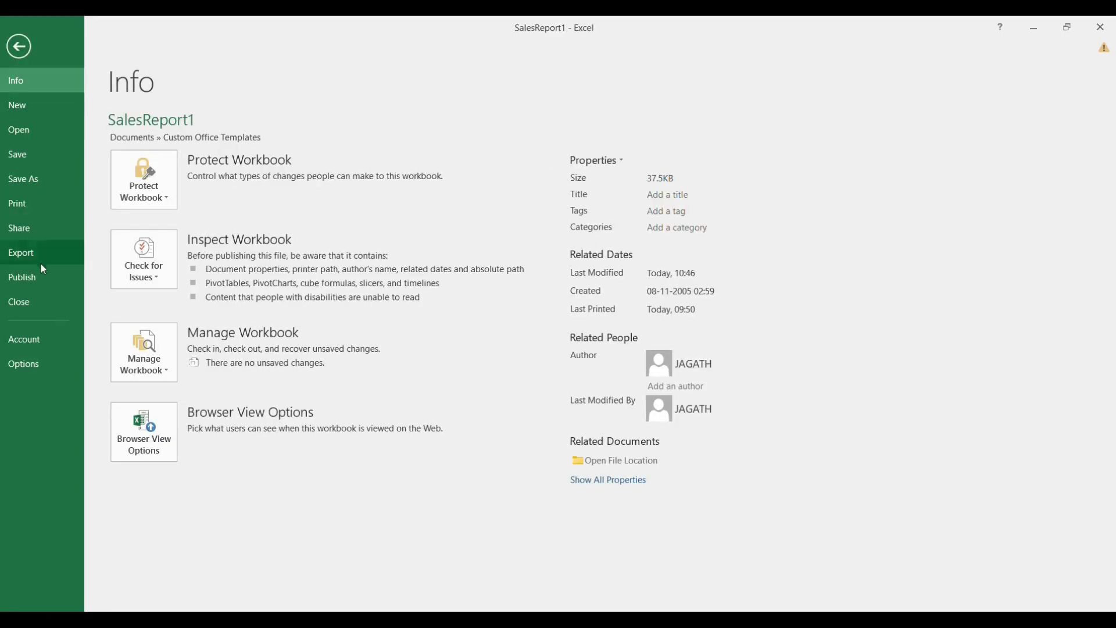
click(24, 367)
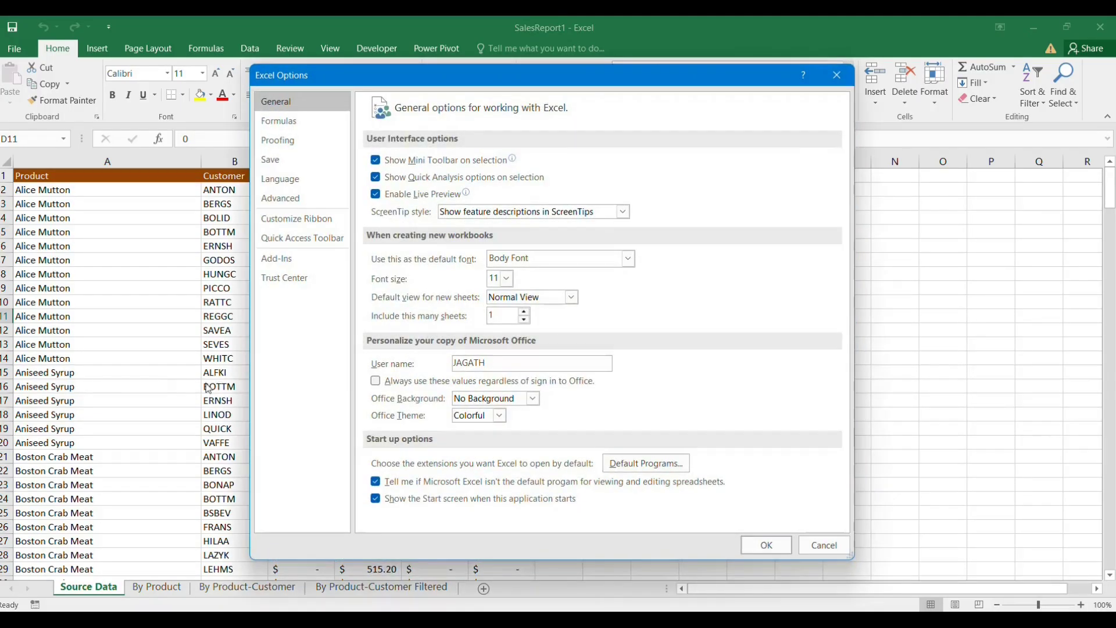
click(307, 236)
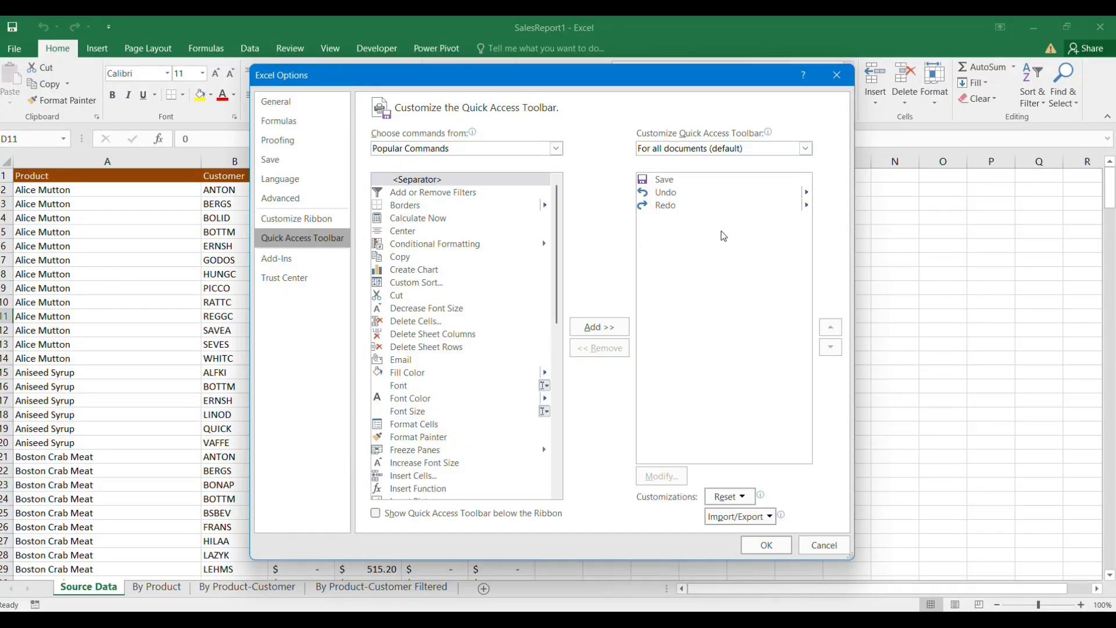
click(398, 298)
click(598, 327)
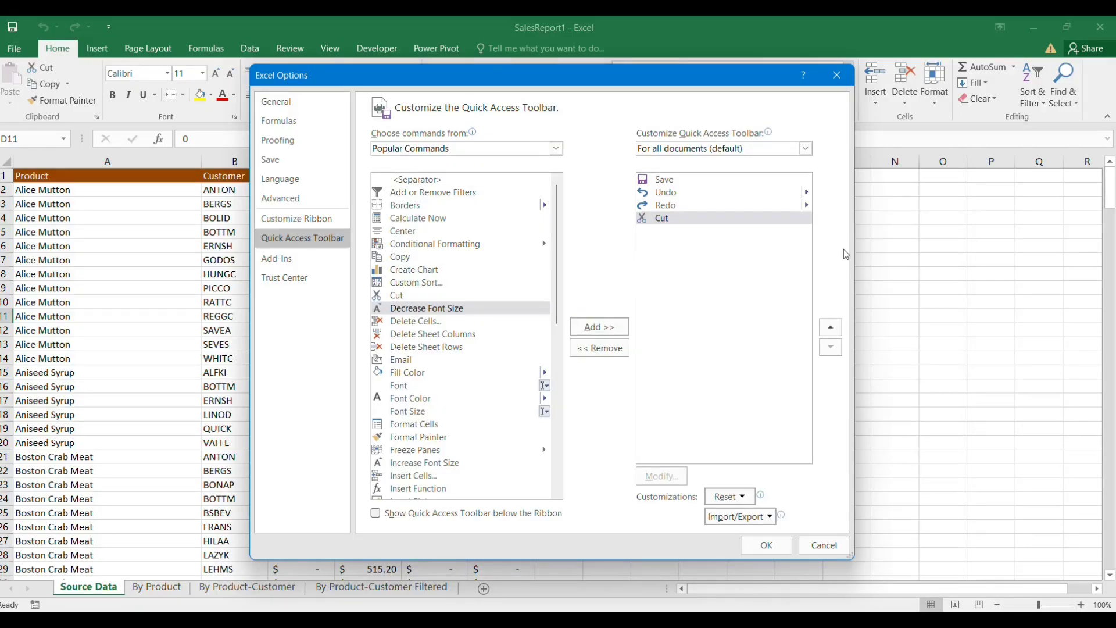
click(767, 545)
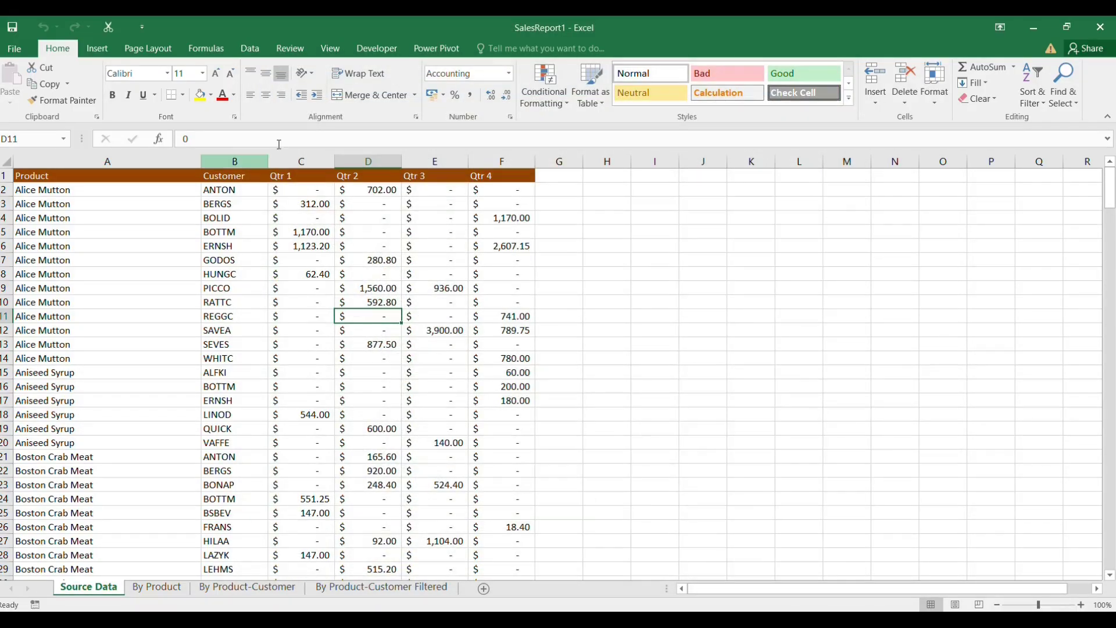